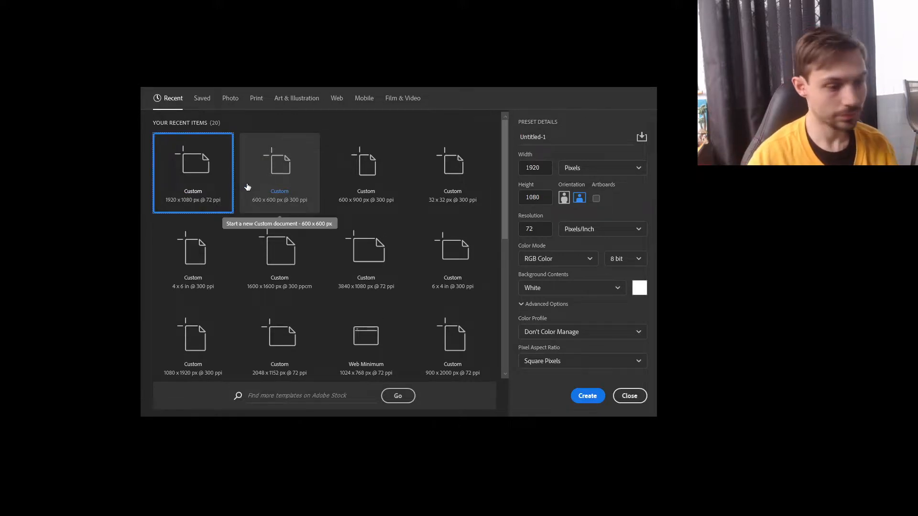
# Compare the recent custom document presets, including 1920 x 1080, 600 x 600 and 32 x 32 px, by their size, resolution and background settings.
pyautogui.moveTo(507, 180); pyautogui.dragTo(496, 93)
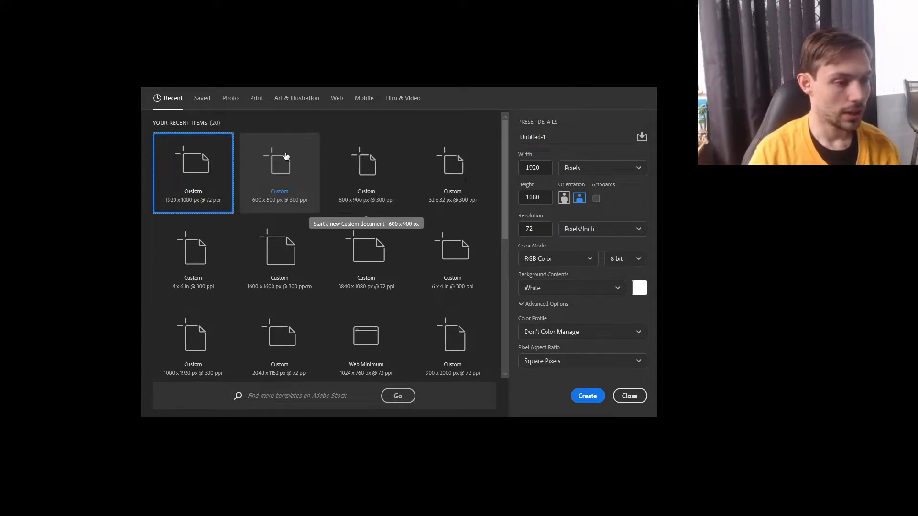
pyautogui.click(268, 163)
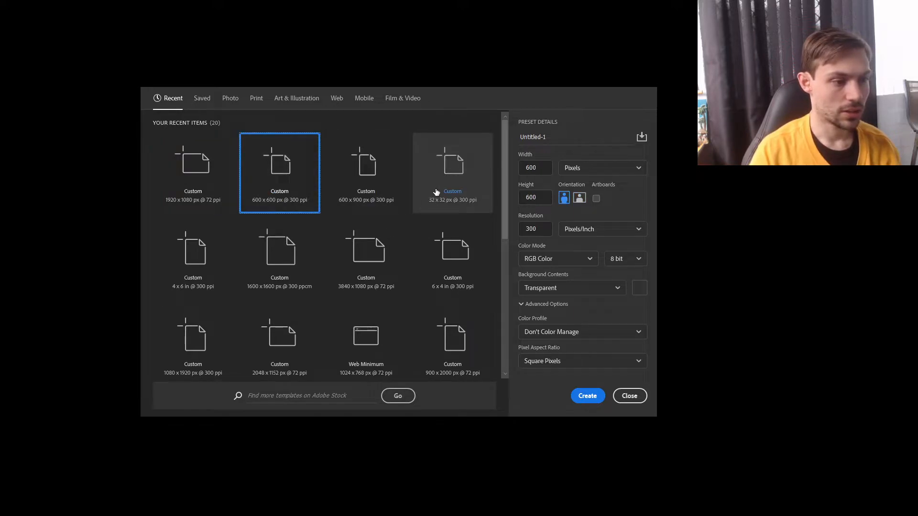
pyautogui.click(376, 202)
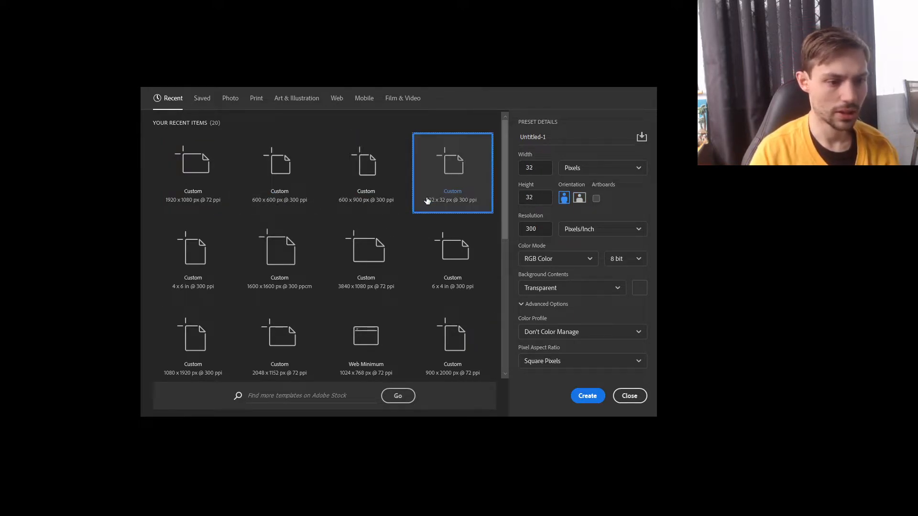
pyautogui.click(425, 272)
pyautogui.click(373, 201)
pyautogui.click(229, 187)
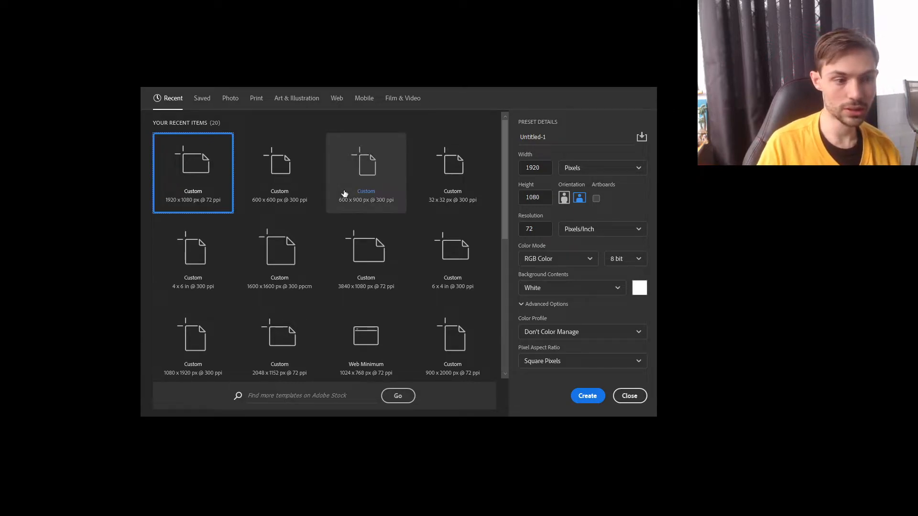
pyautogui.click(287, 197)
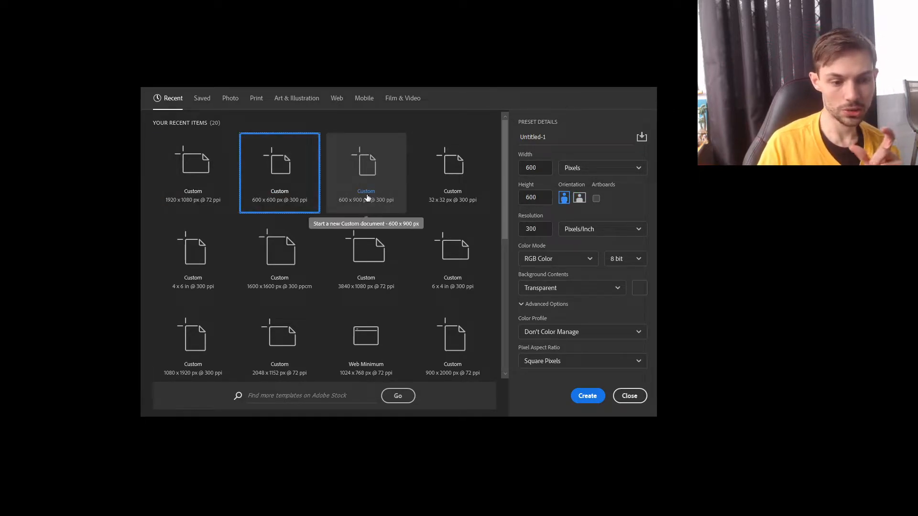
pyautogui.click(206, 185)
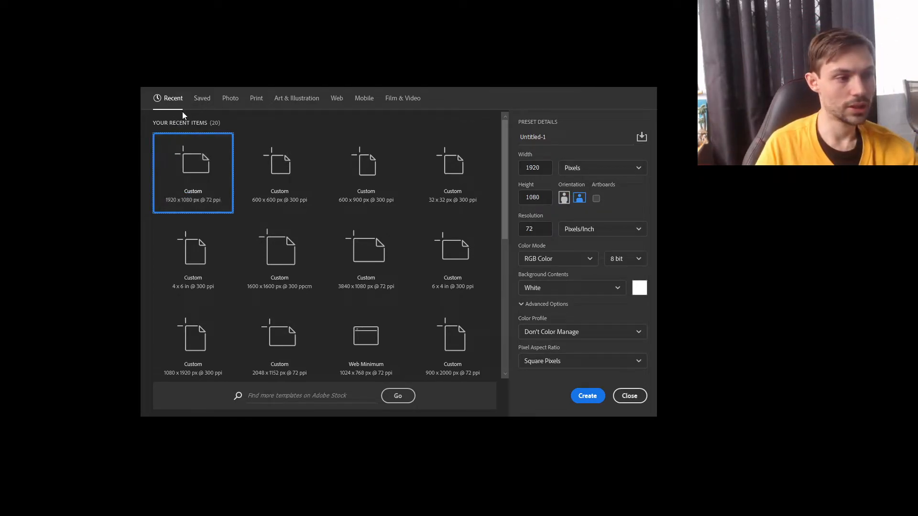
# Examine the saved templates and the remaining recent presets, including 1200 x 1200 px, 1500 x 700 px and HDTV 1080p.
pyautogui.click(200, 100)
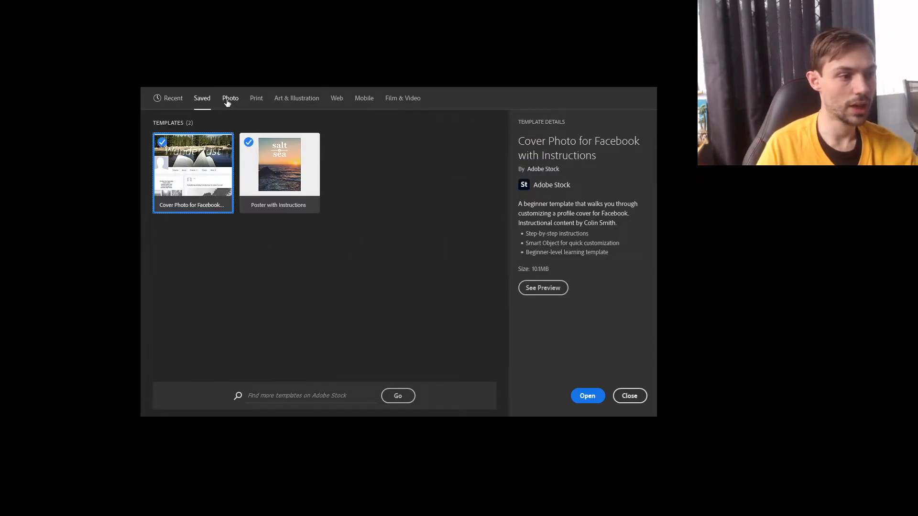
pyautogui.click(182, 99)
pyautogui.scroll(-2, 404, 229)
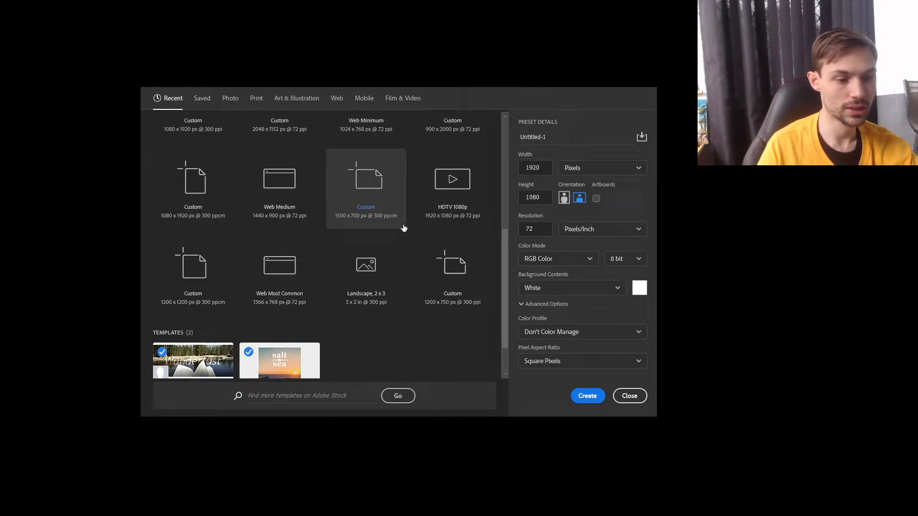
pyautogui.click(267, 288)
pyautogui.click(206, 280)
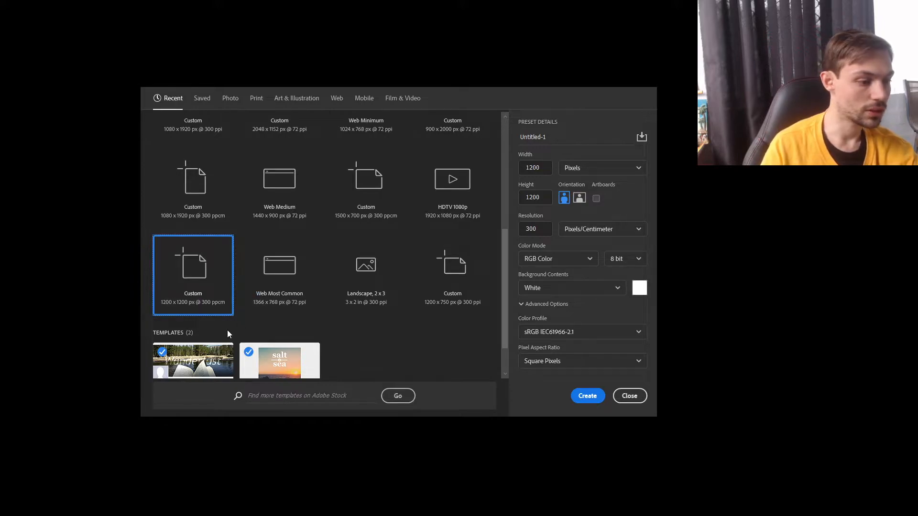
pyautogui.scroll(-1, 227, 330)
pyautogui.scroll(2, 400, 269)
pyautogui.click(460, 245)
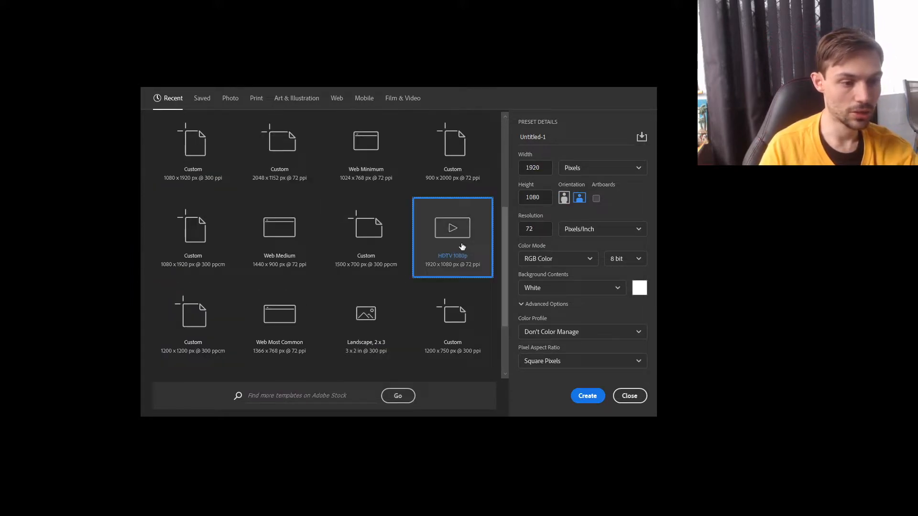
pyautogui.click(354, 254)
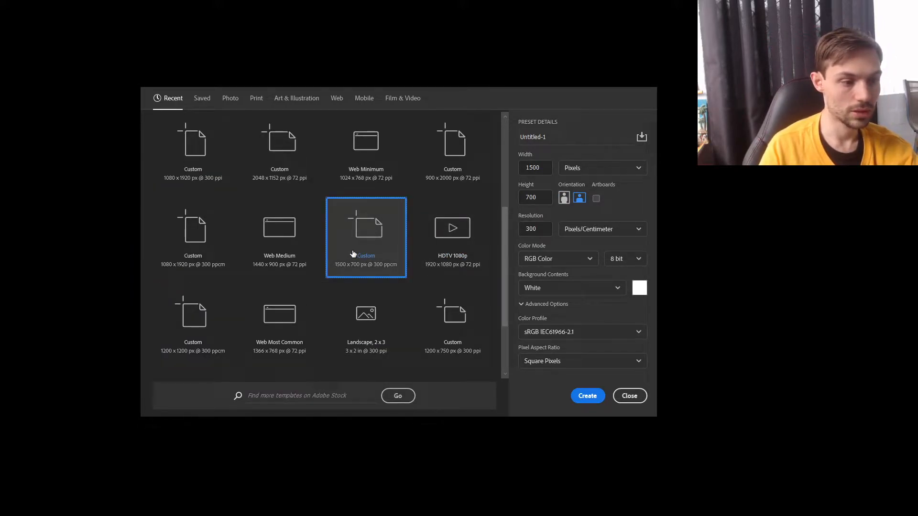
pyautogui.click(454, 251)
pyautogui.scroll(2, 372, 231)
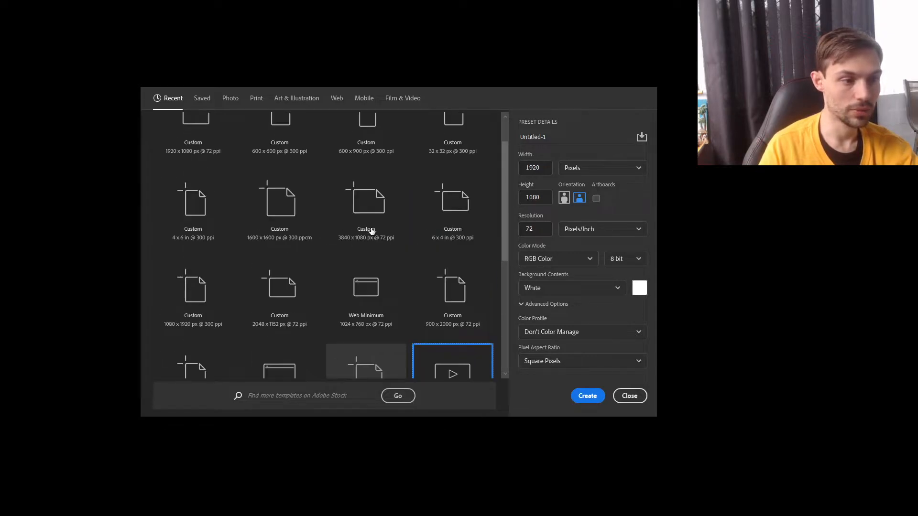
pyautogui.scroll(1, 372, 231)
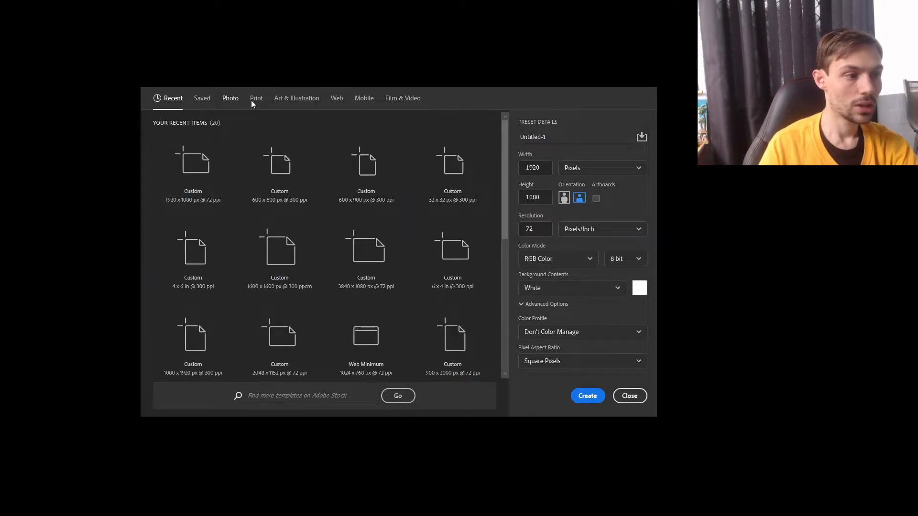
# Browse the blank presets and free templates offered for photo documents.
pyautogui.click(230, 98)
pyautogui.scroll(-2, 331, 180)
pyautogui.scroll(2, 331, 180)
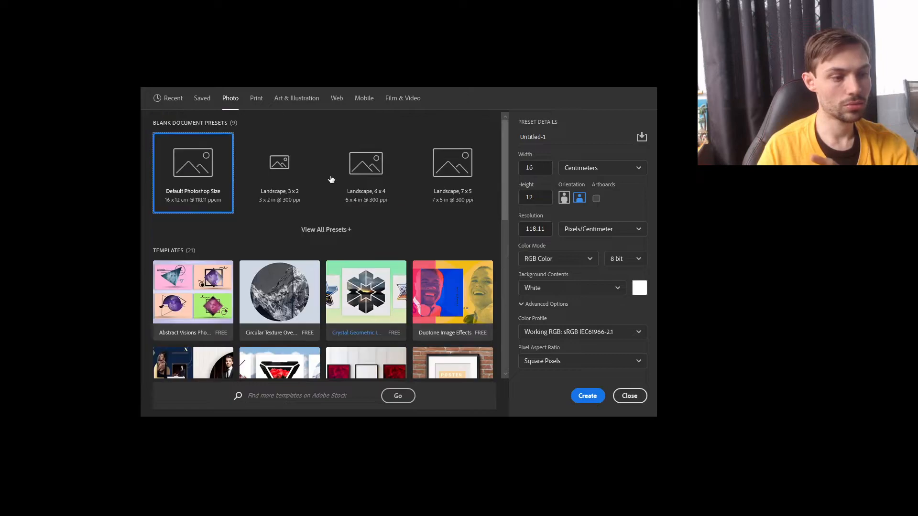
pyautogui.scroll(-2, 416, 213)
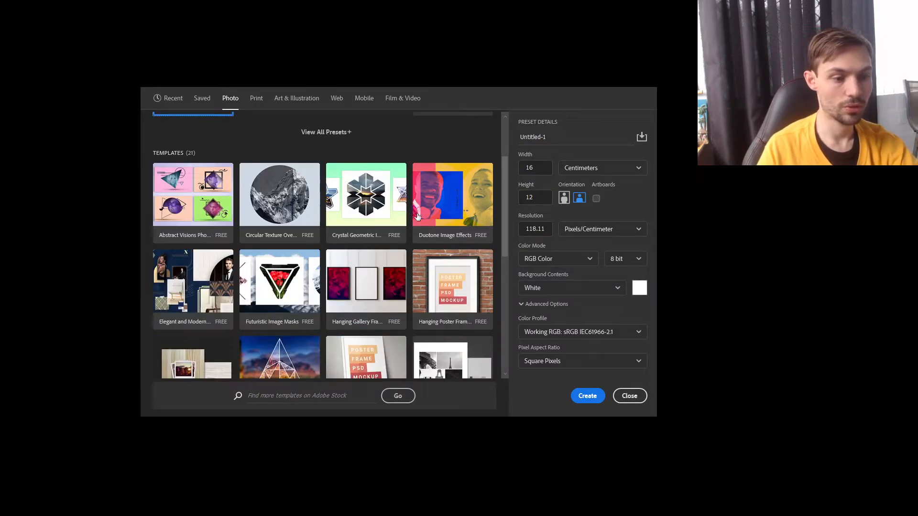
pyautogui.scroll(-1, 364, 230)
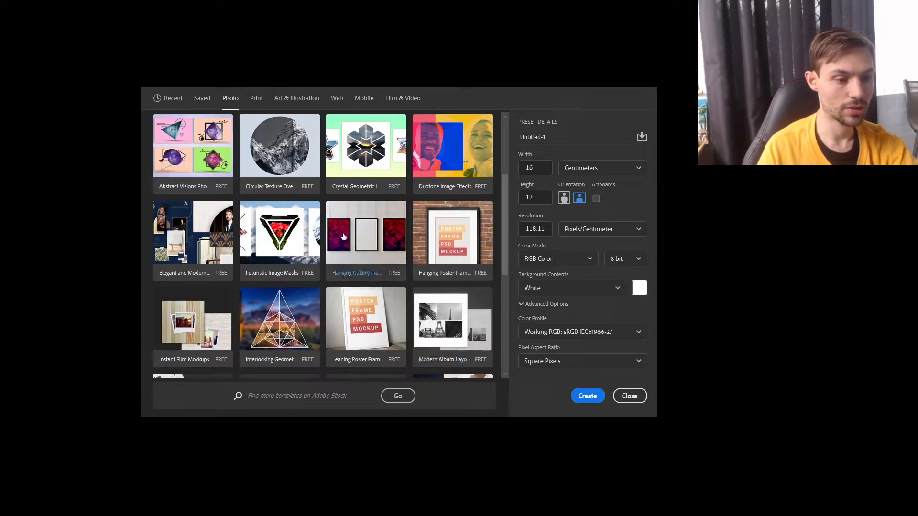
pyautogui.scroll(1, 363, 239)
pyautogui.scroll(-4, 385, 242)
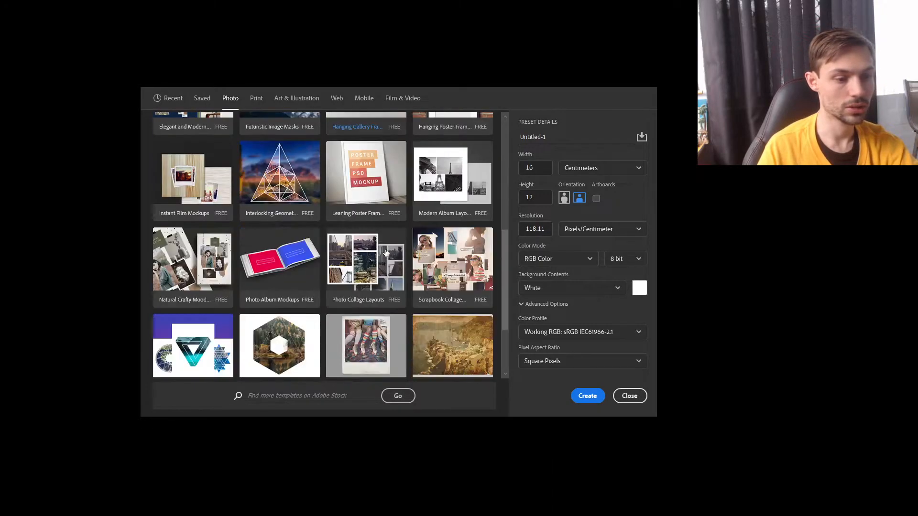
pyautogui.scroll(5, 386, 252)
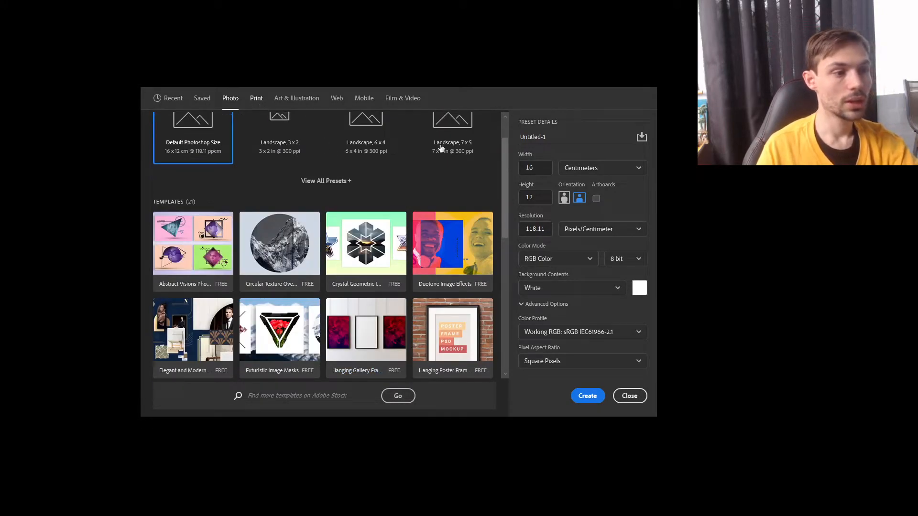
# Review the document presets offered for print, art and illustration, mobile, web, and film and video.
pyautogui.click(255, 104)
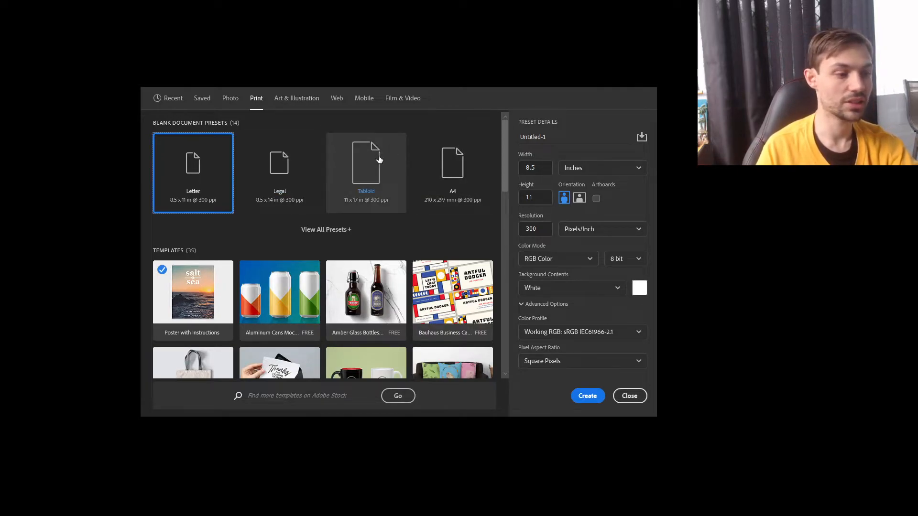
pyautogui.click(296, 108)
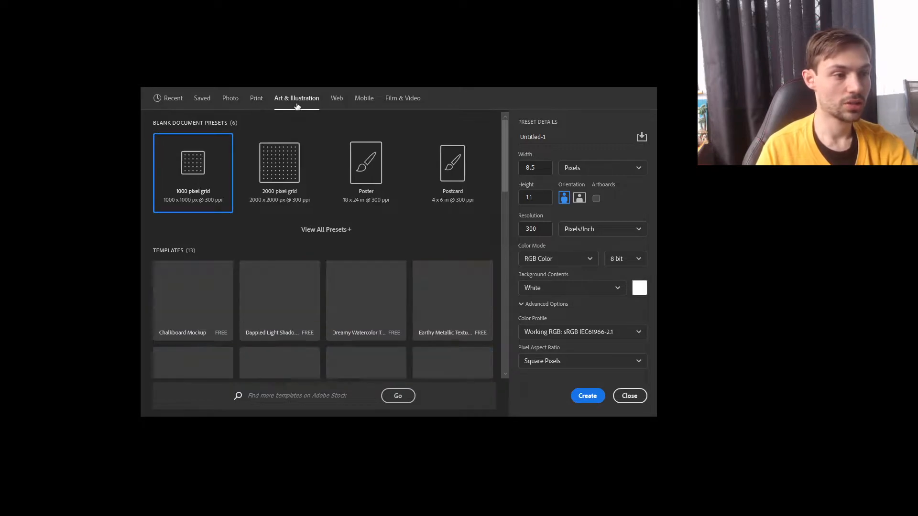
pyautogui.click(360, 107)
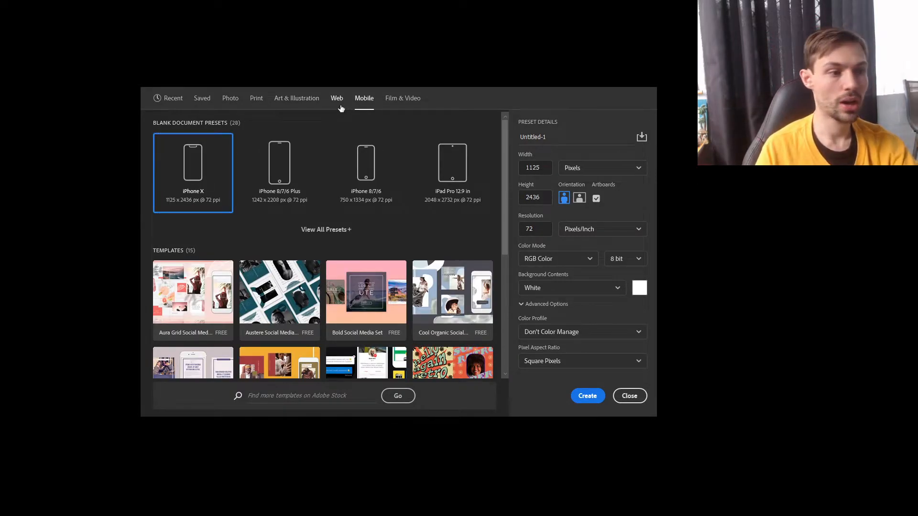
pyautogui.click(338, 104)
pyautogui.click(416, 104)
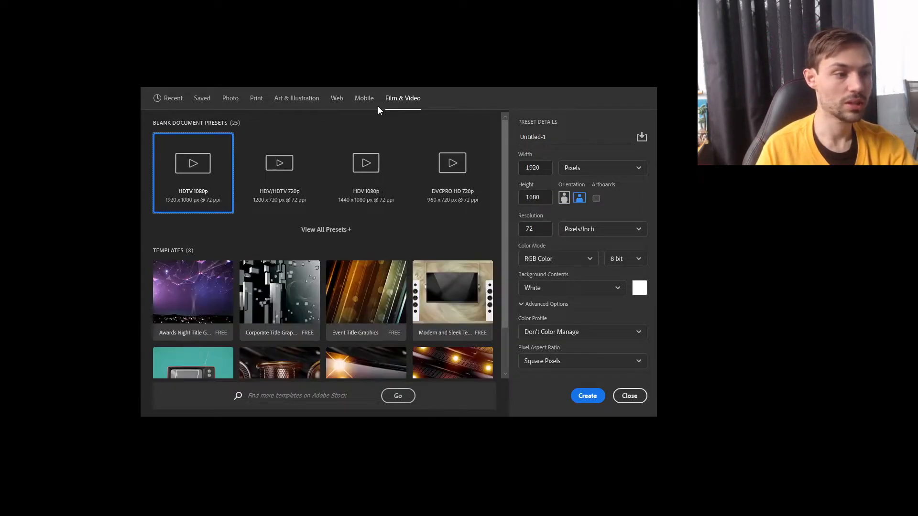
# Create a document from the recent 1920 x 1080 px preset at 72 ppi with a white background.
pyautogui.click(177, 107)
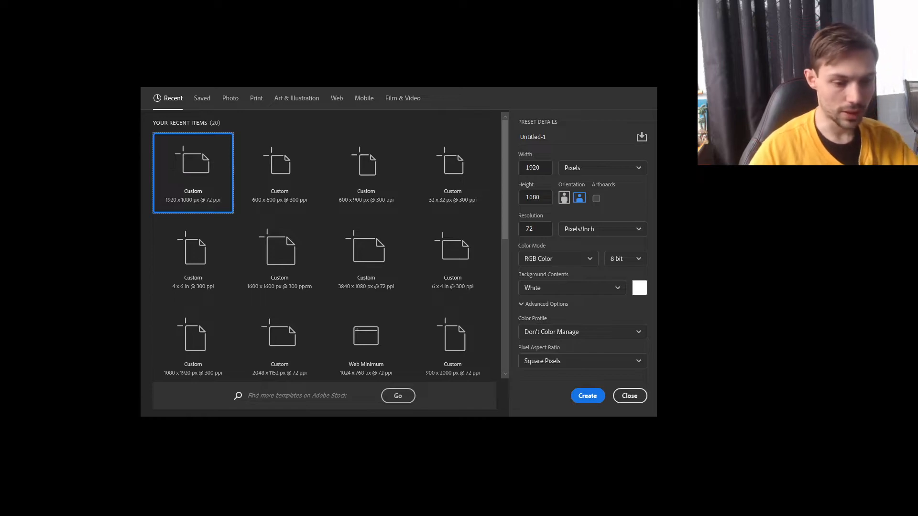
pyautogui.click(591, 395)
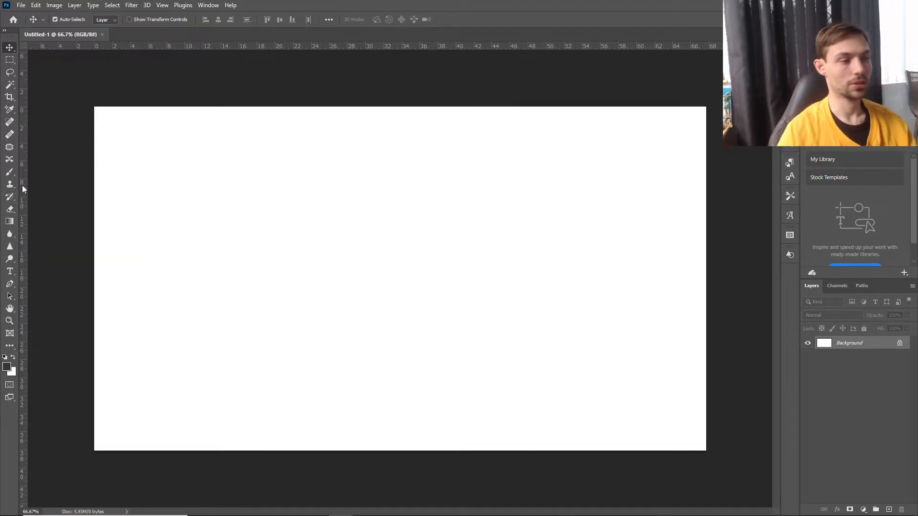
# Try a black-to-red diamond gradient across the blank canvas and undo it.
pyautogui.click(9, 221)
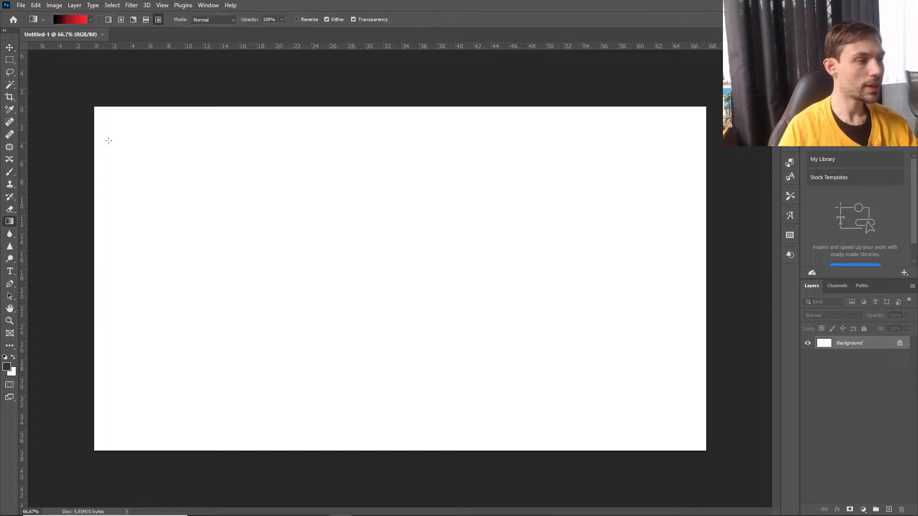
pyautogui.moveTo(262, 330); pyautogui.dragTo(540, 233)
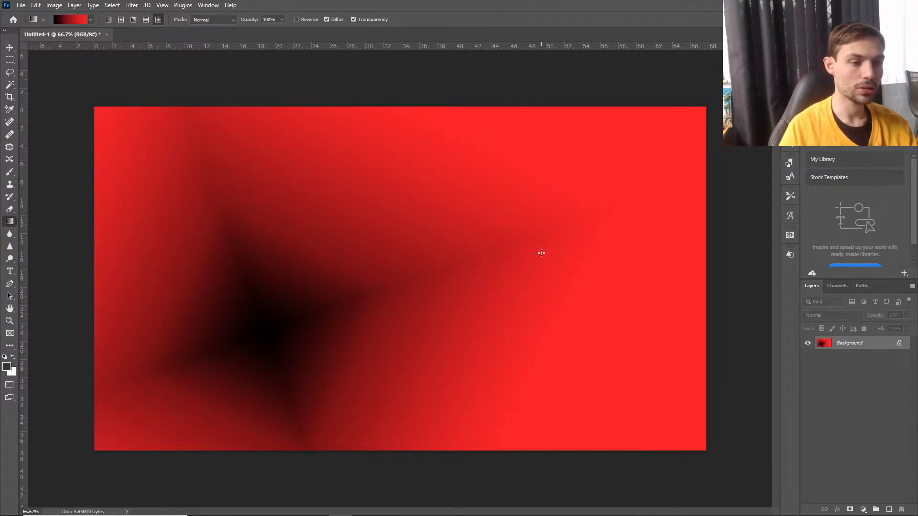
pyautogui.click(36, 5)
pyautogui.click(47, 14)
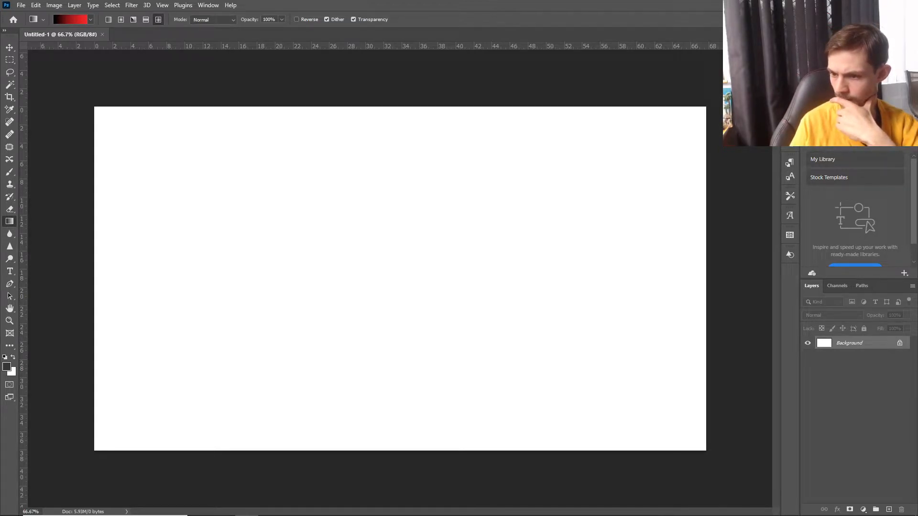
# Place the _MG_4335 opera house photo in the document, scaled to about 521% to span the canvas height and positioned near the canvas centre.
pyautogui.moveTo(917, 192); pyautogui.dragTo(482, 246)
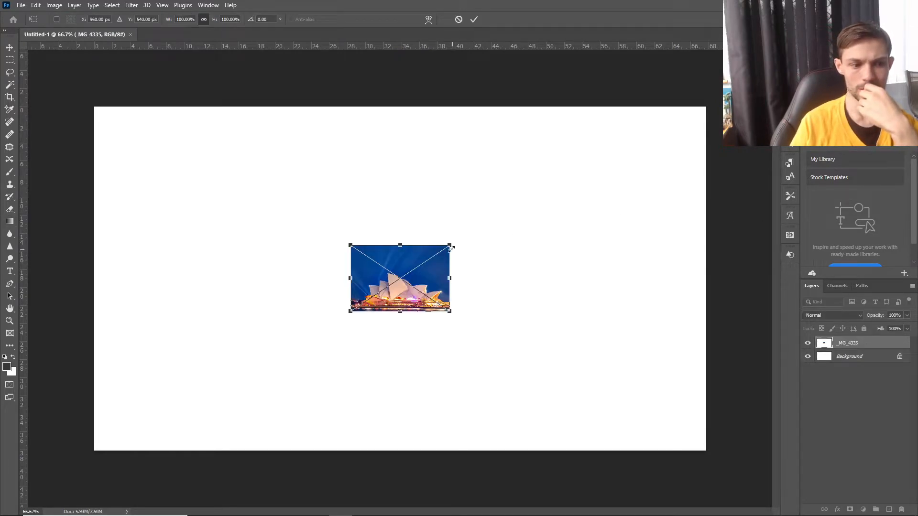
pyautogui.moveTo(458, 242); pyautogui.dragTo(683, 94)
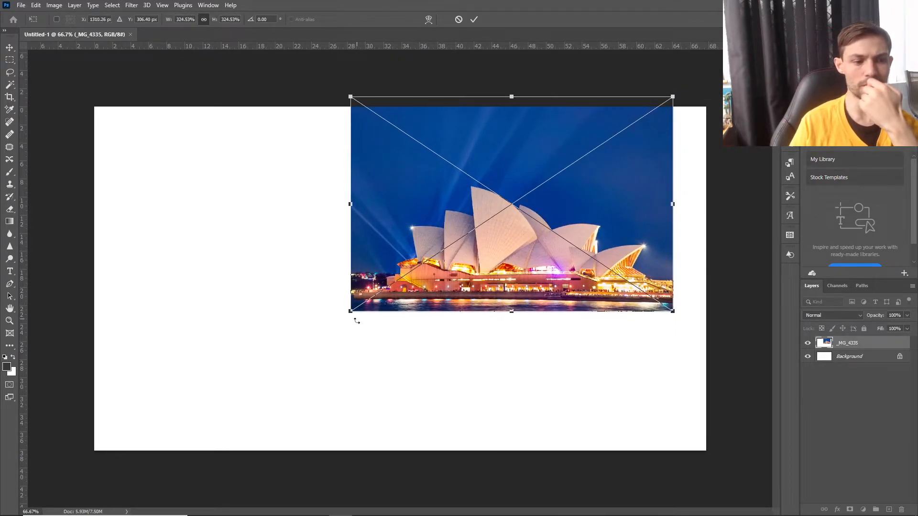
pyautogui.moveTo(351, 312); pyautogui.dragTo(153, 366)
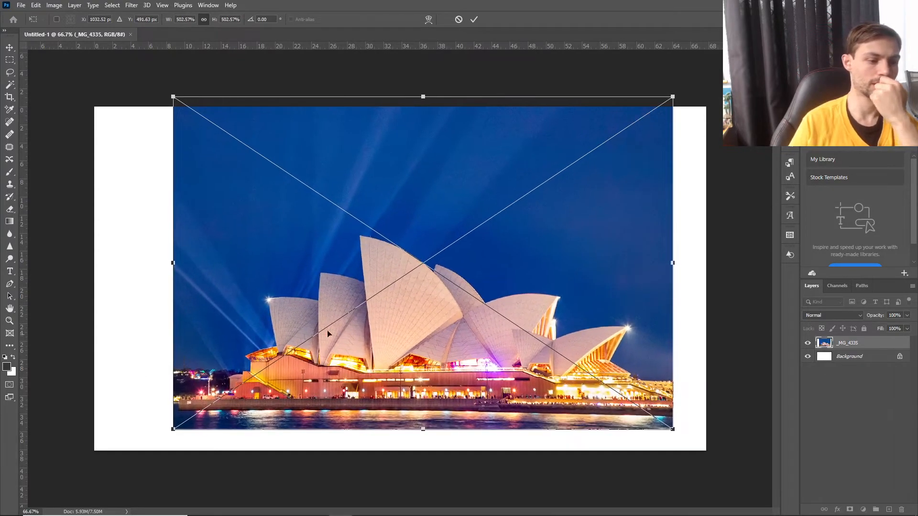
pyautogui.moveTo(321, 324); pyautogui.dragTo(302, 334)
pyautogui.moveTo(593, 440); pyautogui.dragTo(620, 433)
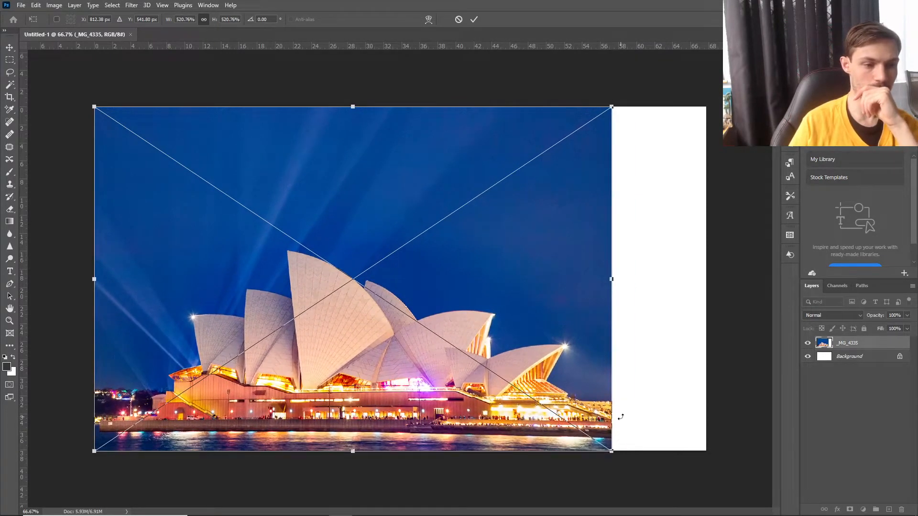
pyautogui.moveTo(459, 216); pyautogui.dragTo(507, 217)
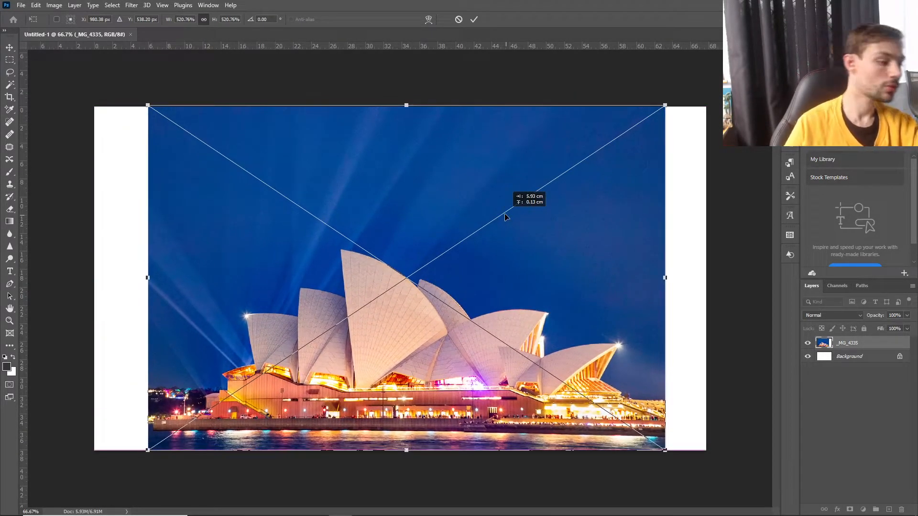
pyautogui.click(474, 19)
# Try the Crop tool on the whole canvas and cancel the crop preview.
pyautogui.press('g')
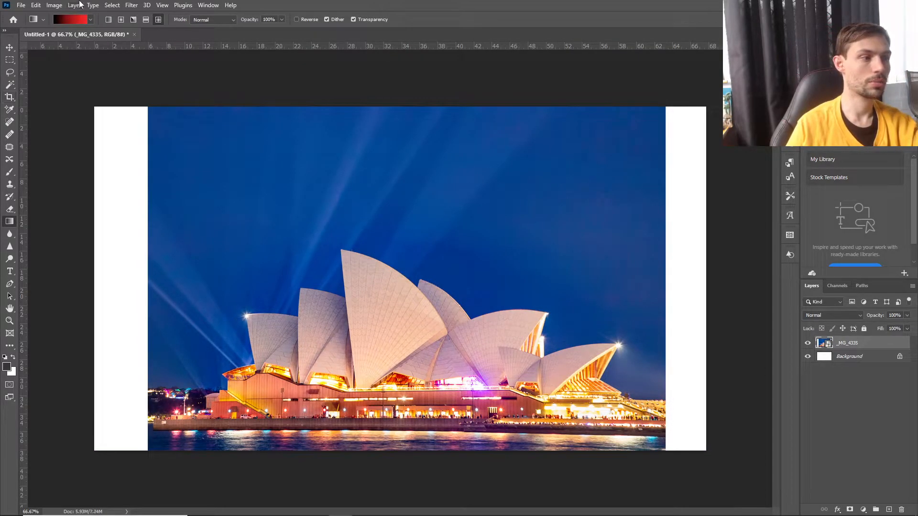
pyautogui.click(10, 98)
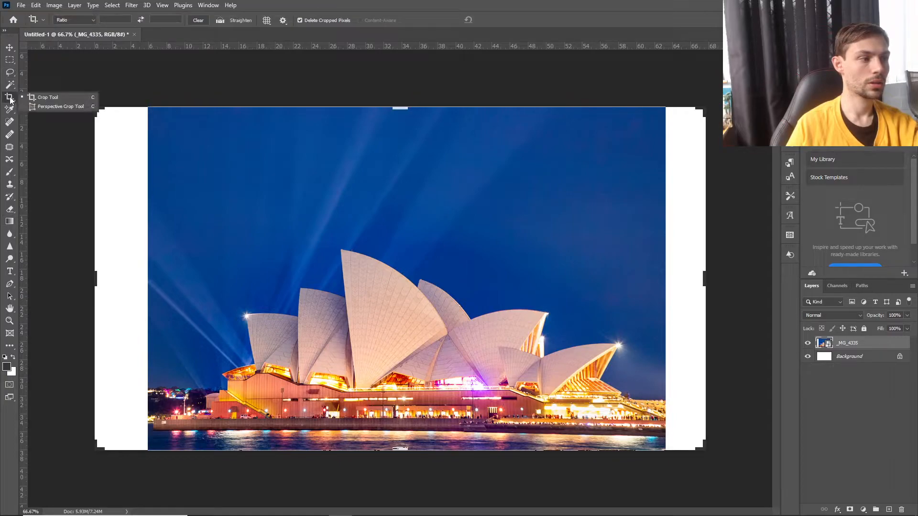
pyautogui.click(118, 78)
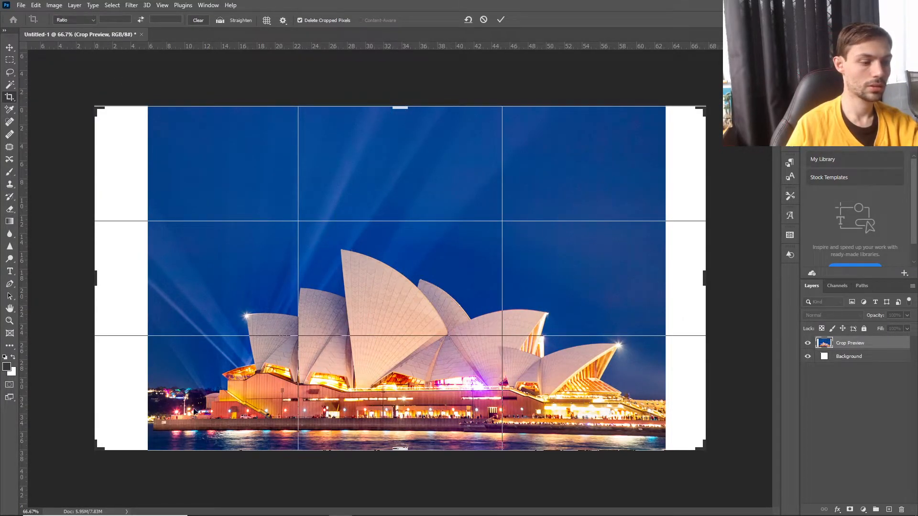
pyautogui.click(485, 20)
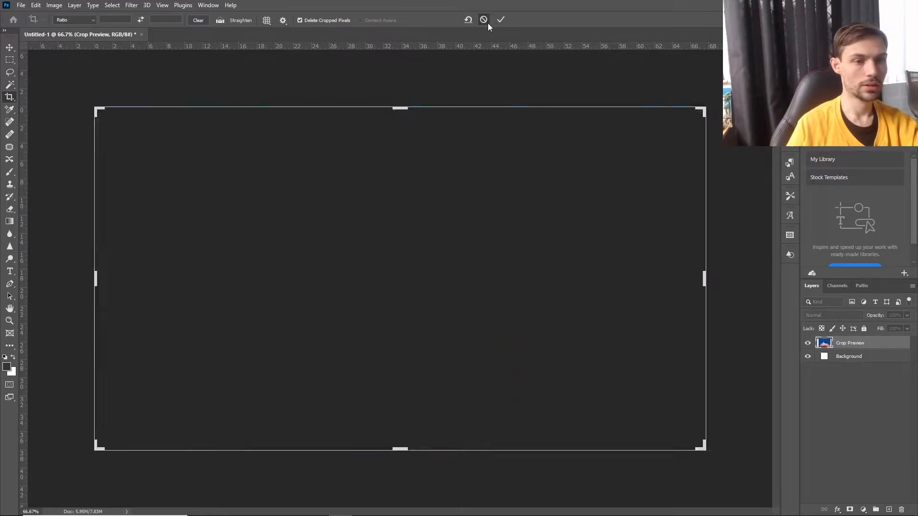
# Place the _MG_4396 night photo over the first photo, scaled to about 529% and resting on the canvas's lower edge.
pyautogui.click(11, 49)
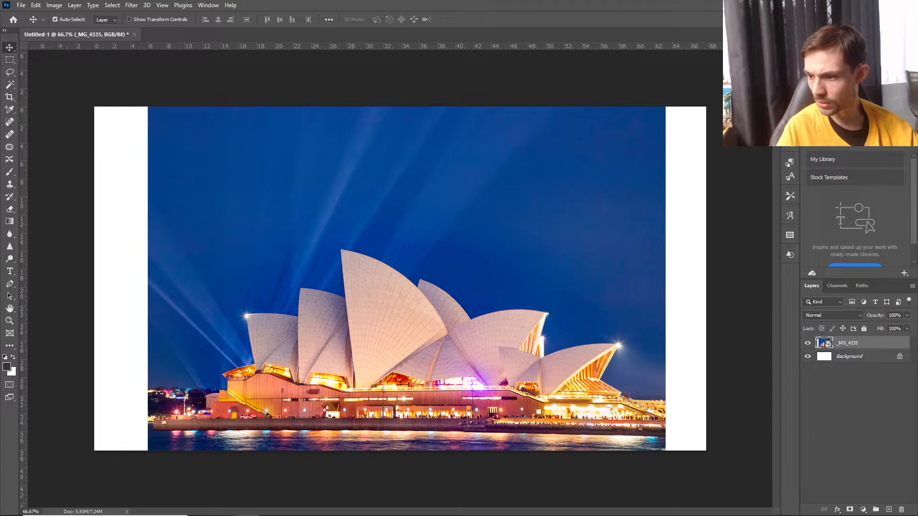
pyautogui.moveTo(535, 241); pyautogui.dragTo(474, 286)
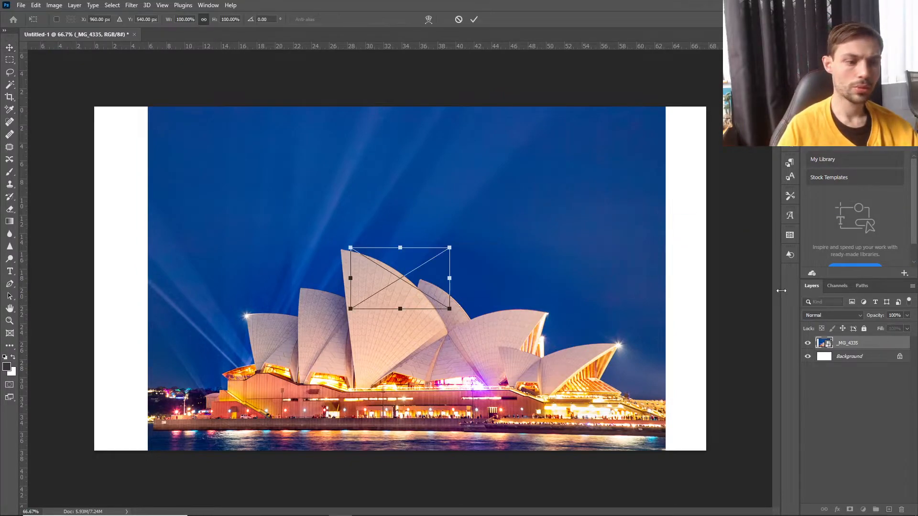
pyautogui.moveTo(450, 248); pyautogui.dragTo(669, 108)
pyautogui.moveTo(632, 161); pyautogui.dragTo(629, 155)
pyautogui.moveTo(346, 303); pyautogui.dragTo(140, 435)
pyautogui.moveTo(320, 394)
pyautogui.mouseDown()
pyautogui.moveTo(329, 406)
pyautogui.moveTo(325, 341)
pyautogui.moveTo(322, 412)
pyautogui.mouseUp()
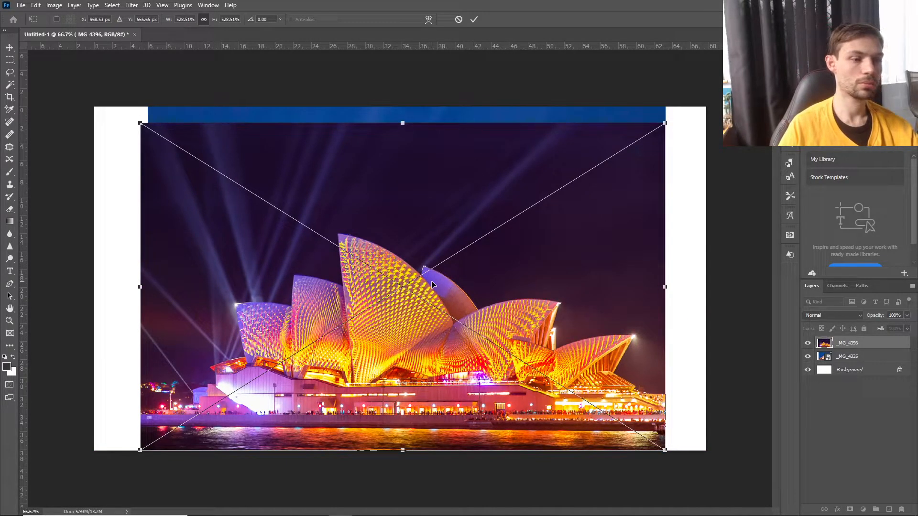
pyautogui.click(473, 20)
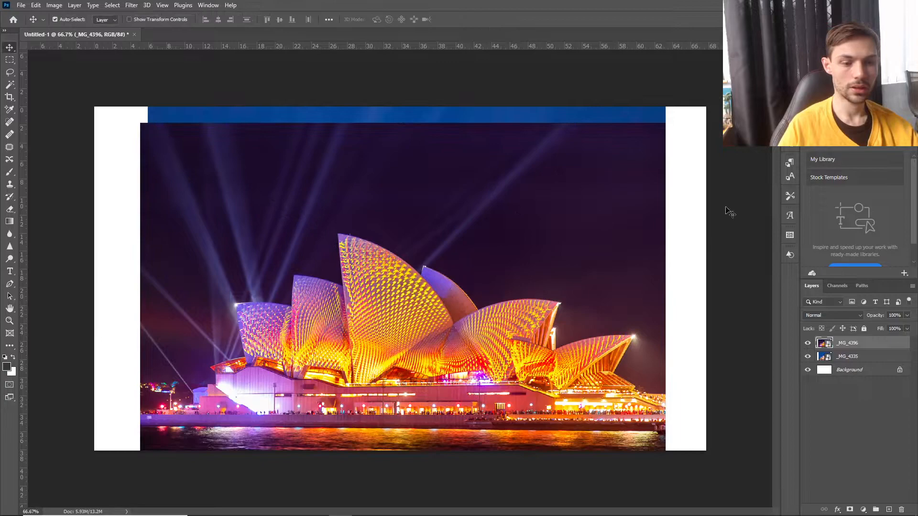
# Add a white layer mask to the _MG_4396 layer.
pyautogui.click(856, 371)
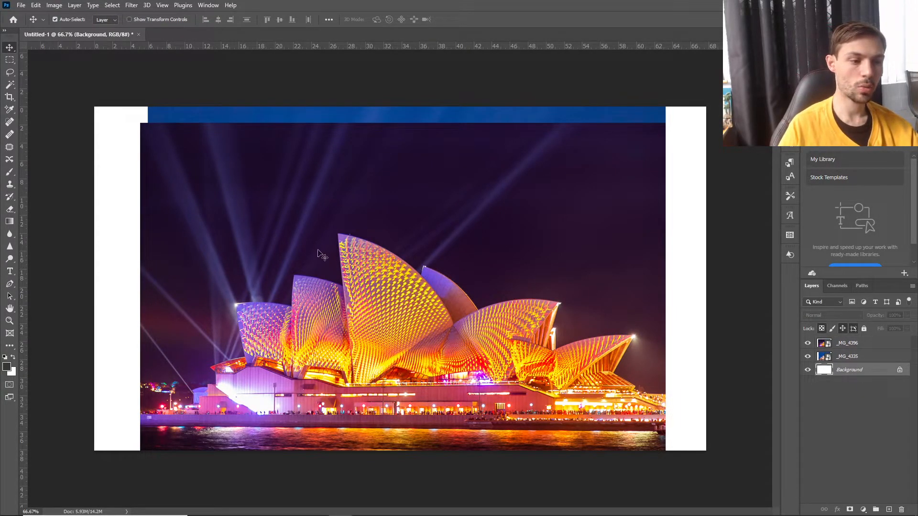
pyautogui.click(865, 346)
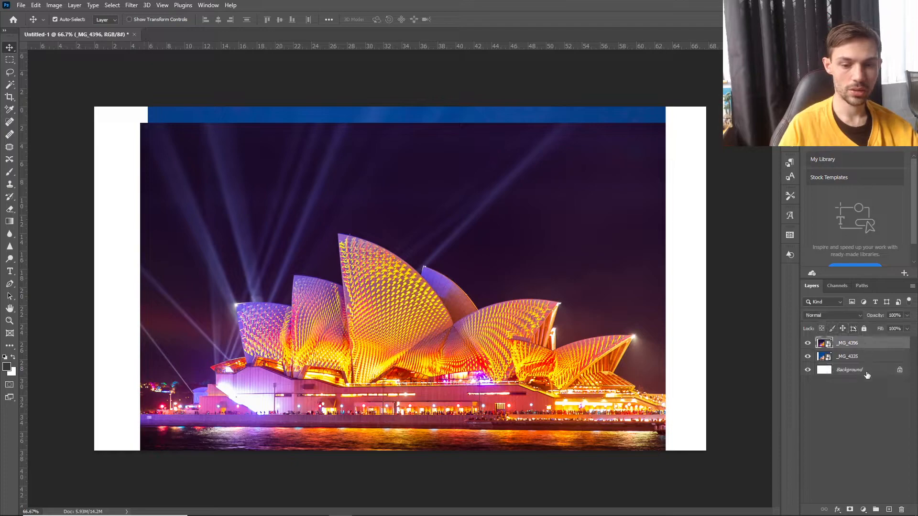
pyautogui.click(850, 509)
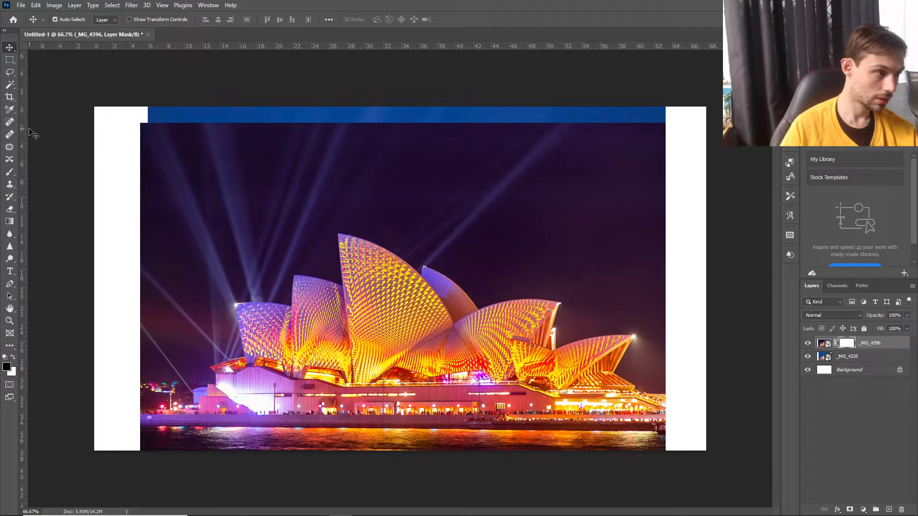
# Try a large black brush dab on the layer mask between the main sail and the smaller sails, and undo it.
pyautogui.click(10, 173)
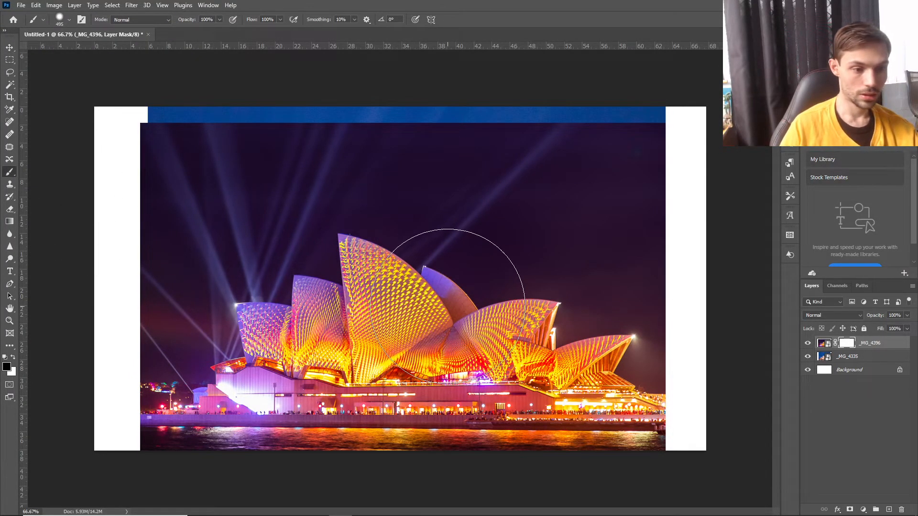
pyautogui.click(449, 306)
pyautogui.click(36, 5)
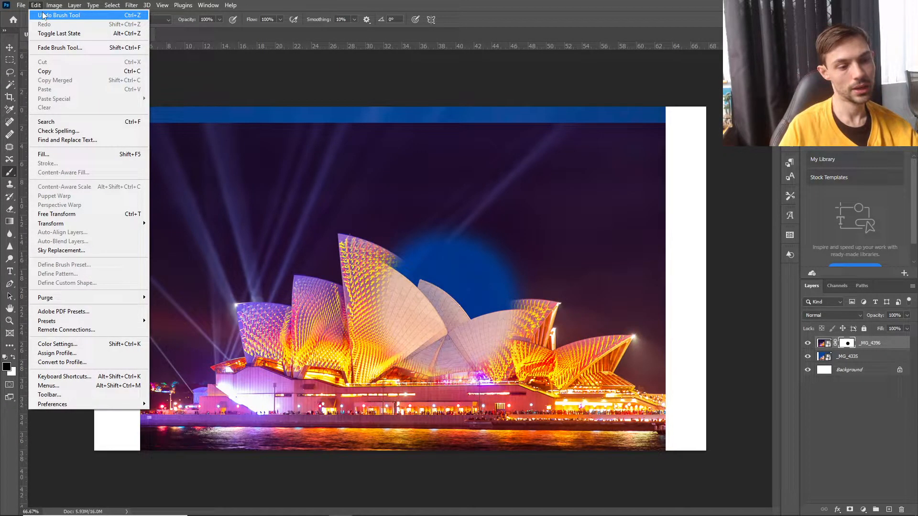
pyautogui.click(42, 15)
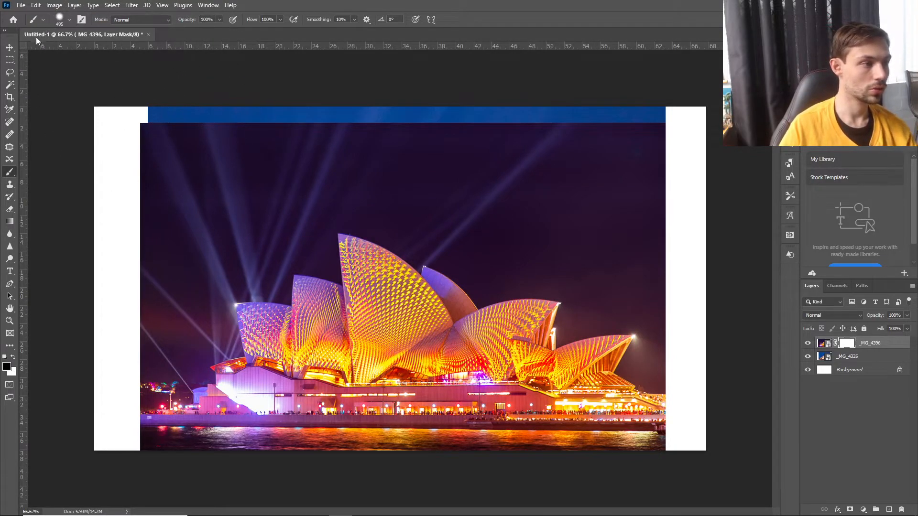
# Transform the _MG_4396 layer to about 96.75%, line up its side with the photo below, and lower its opacity to 30%.
pyautogui.click(9, 47)
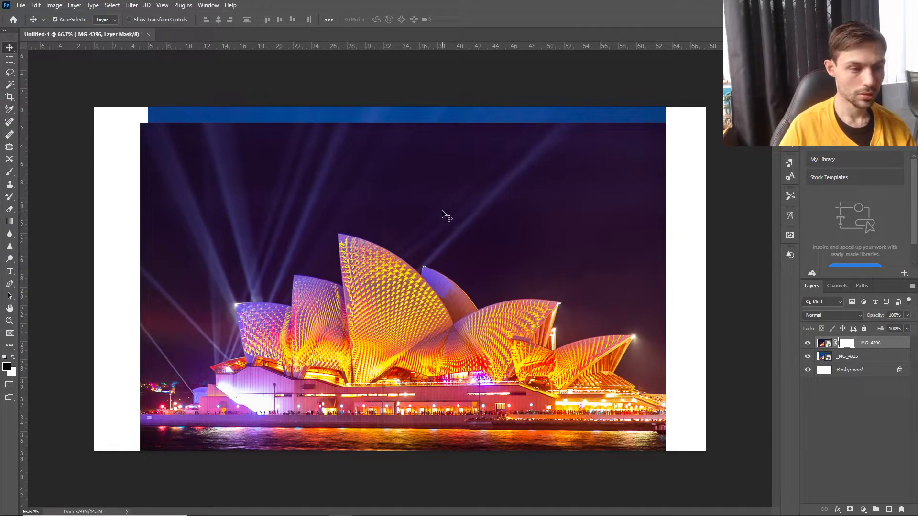
pyautogui.hotkey('ctrl', 't')
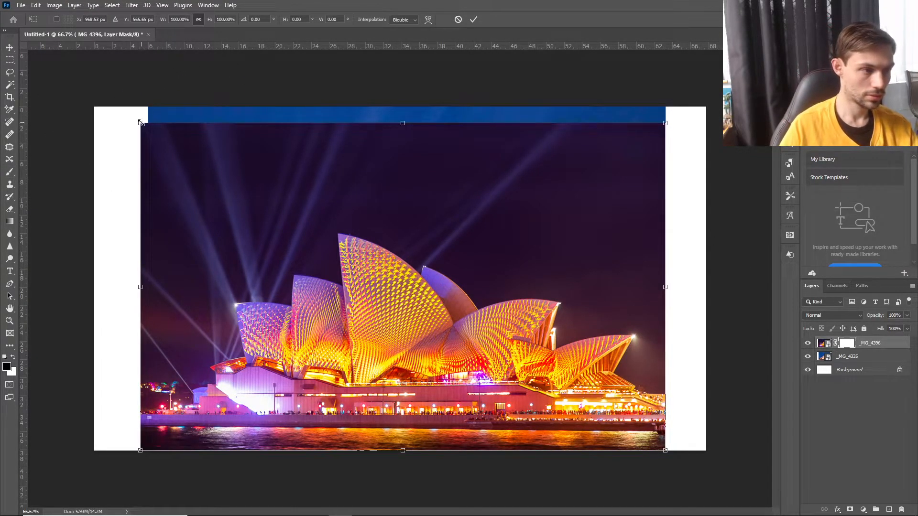
pyautogui.moveTo(141, 123); pyautogui.dragTo(158, 135)
pyautogui.moveTo(368, 268); pyautogui.dragTo(355, 266)
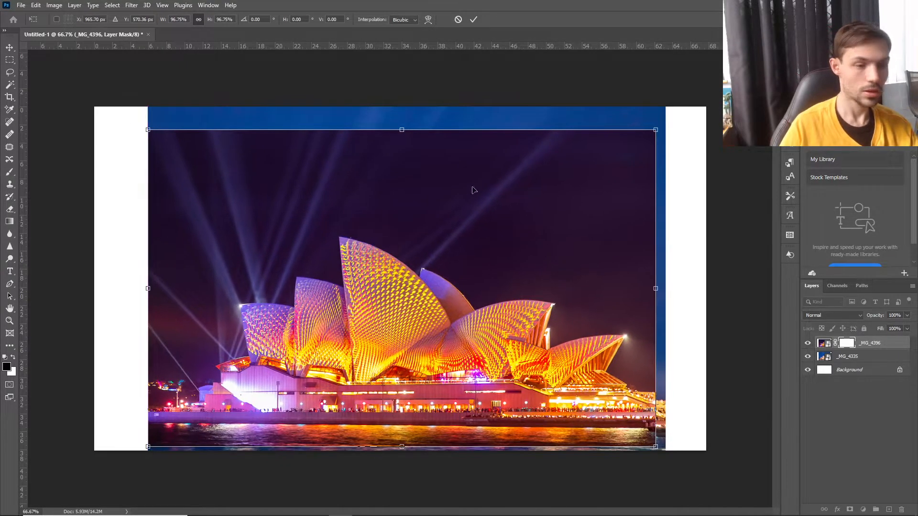
pyautogui.click(908, 316)
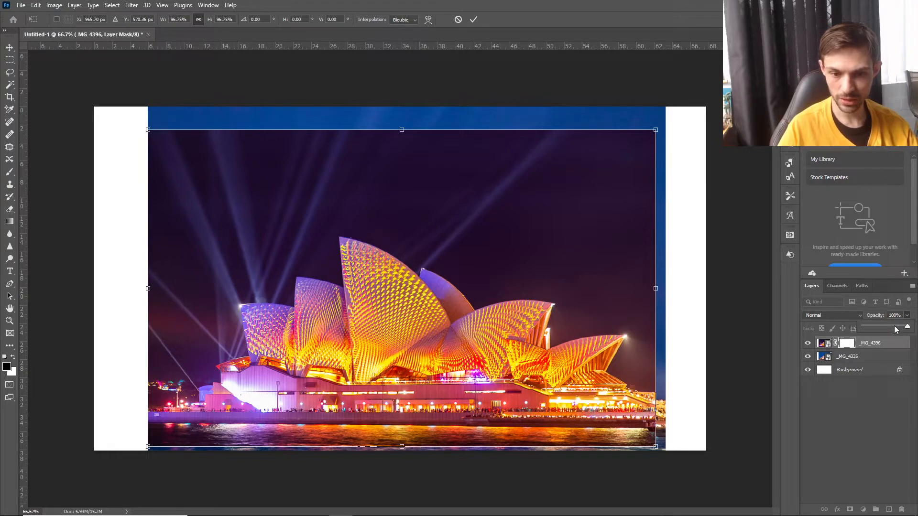
pyautogui.moveTo(908, 327); pyautogui.dragTo(879, 328)
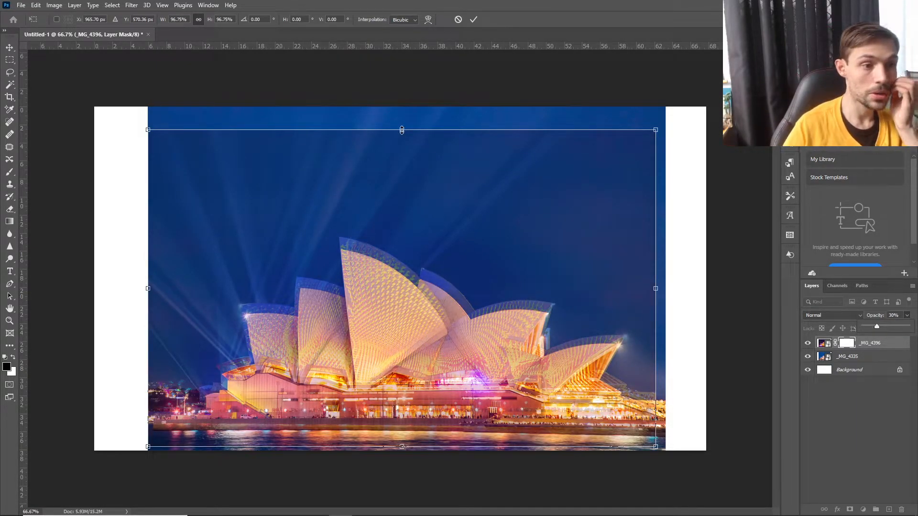
# Align the _MG_4396 opera house with the one below by scaling the layer to about 92.3%, and set its opacity to 65%.
pyautogui.moveTo(402, 130); pyautogui.dragTo(389, 151)
pyautogui.moveTo(639, 299); pyautogui.dragTo(645, 301)
pyautogui.moveTo(592, 322); pyautogui.dragTo(588, 324)
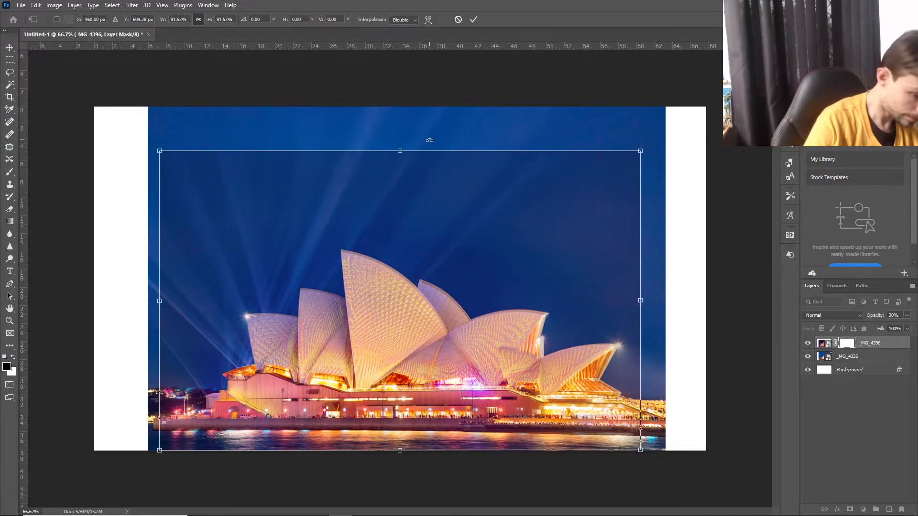
pyautogui.hotkey('ctrl', '+')
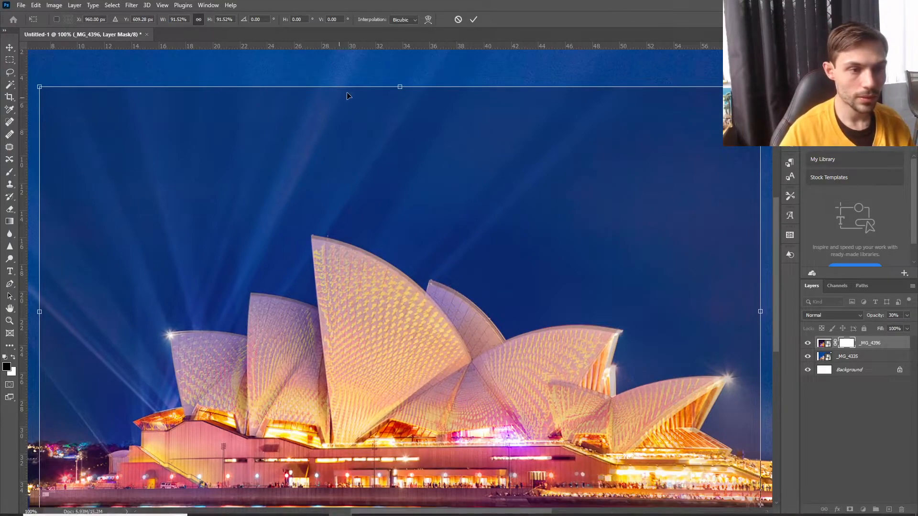
pyautogui.moveTo(402, 87); pyautogui.dragTo(403, 84)
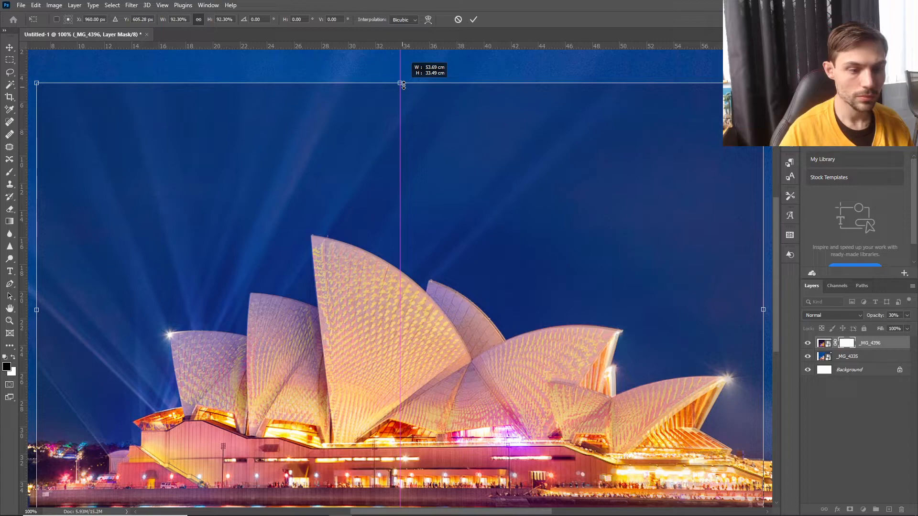
pyautogui.moveTo(404, 85); pyautogui.dragTo(404, 85)
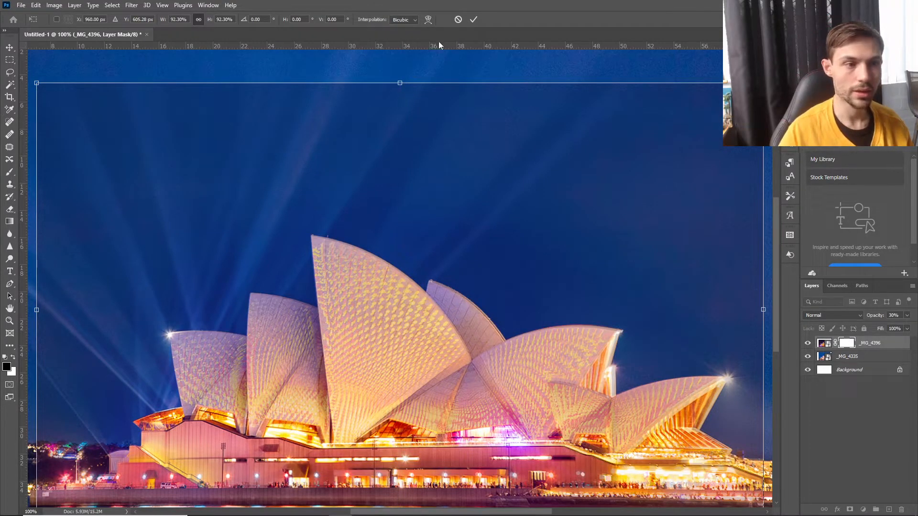
pyautogui.click(475, 19)
pyautogui.hotkey('ctrl', '-')
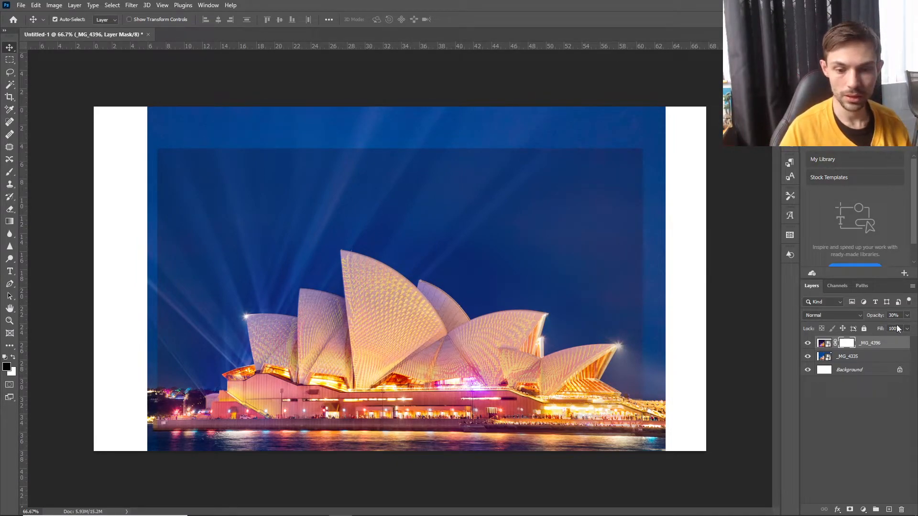
pyautogui.click(909, 316)
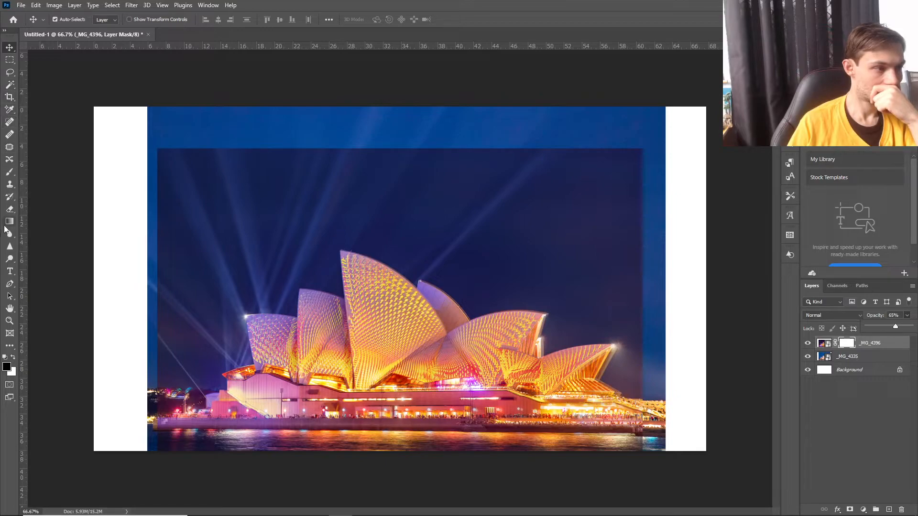
# Try a full-opacity black brush dab on the mask above the tallest sail and undo it.
pyautogui.click(9, 172)
pyautogui.click(341, 225)
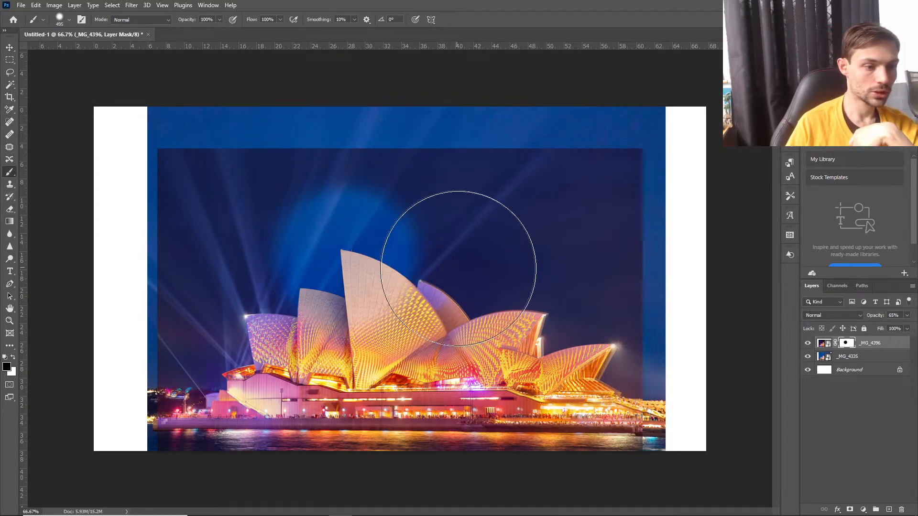
pyautogui.click(36, 6)
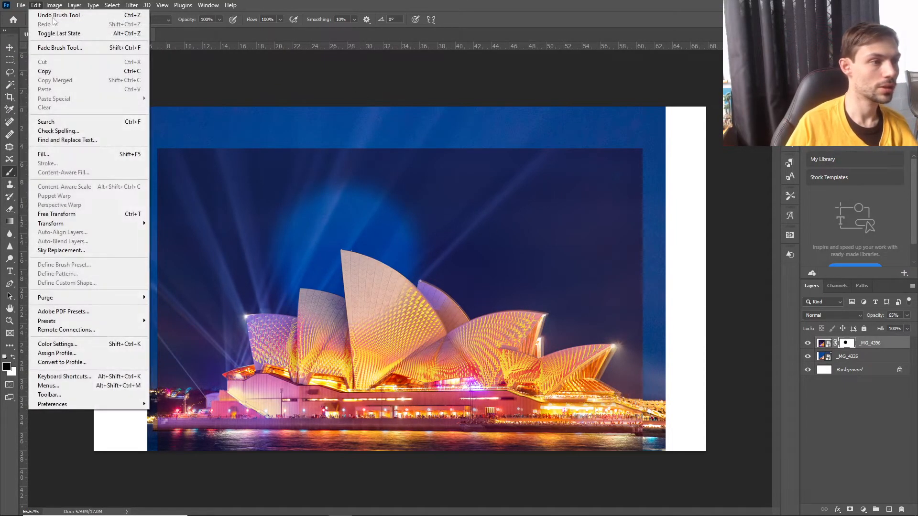
pyautogui.click(57, 15)
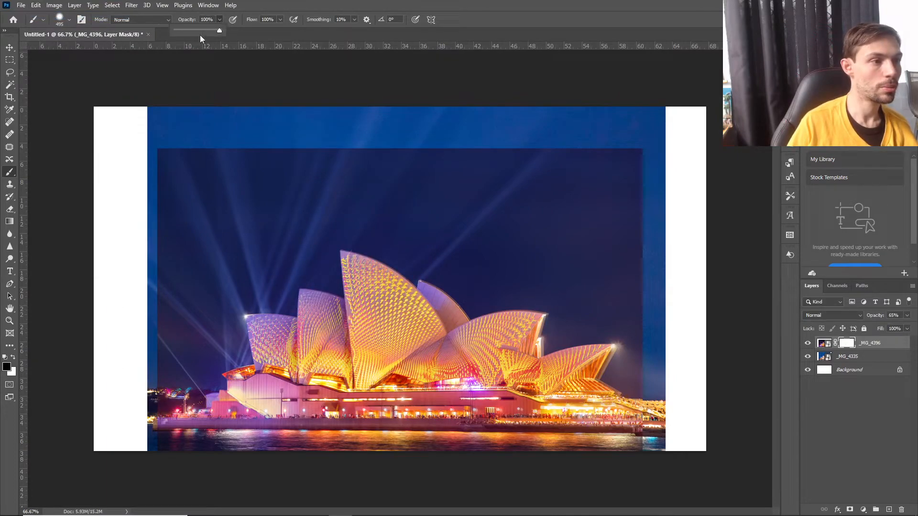
# Set the Soft Round brush to 54% opacity and 0% hardness, keeping the Normal blending mode.
pyautogui.moveTo(193, 31); pyautogui.dragTo(199, 30)
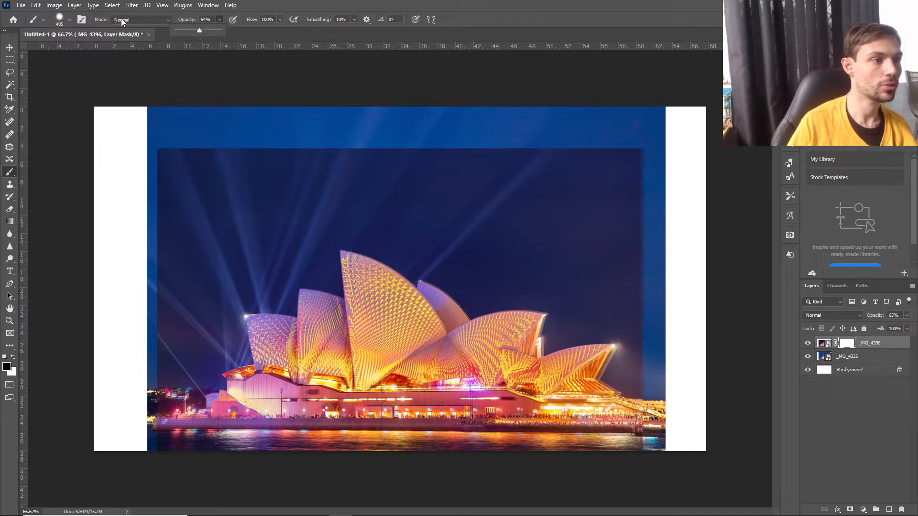
pyautogui.click(143, 19)
pyautogui.click(70, 37)
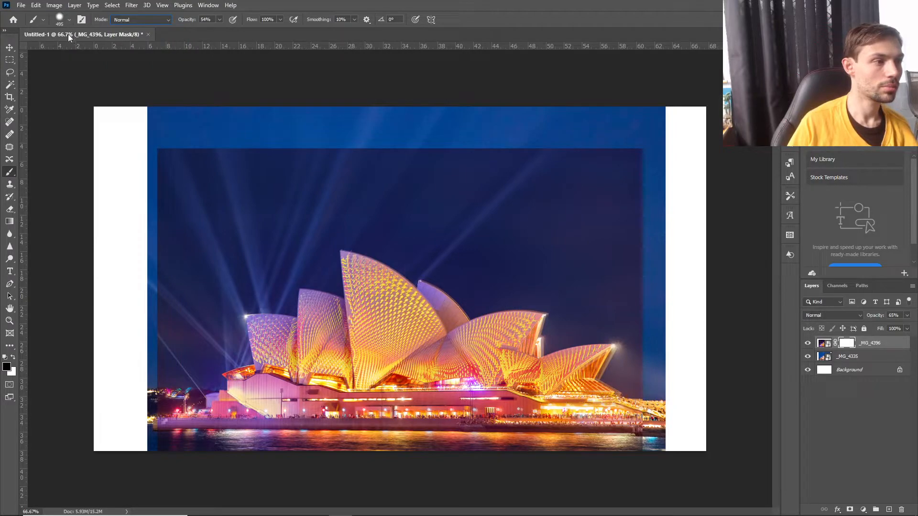
pyautogui.click(70, 20)
pyautogui.moveTo(87, 73); pyautogui.dragTo(9, 76)
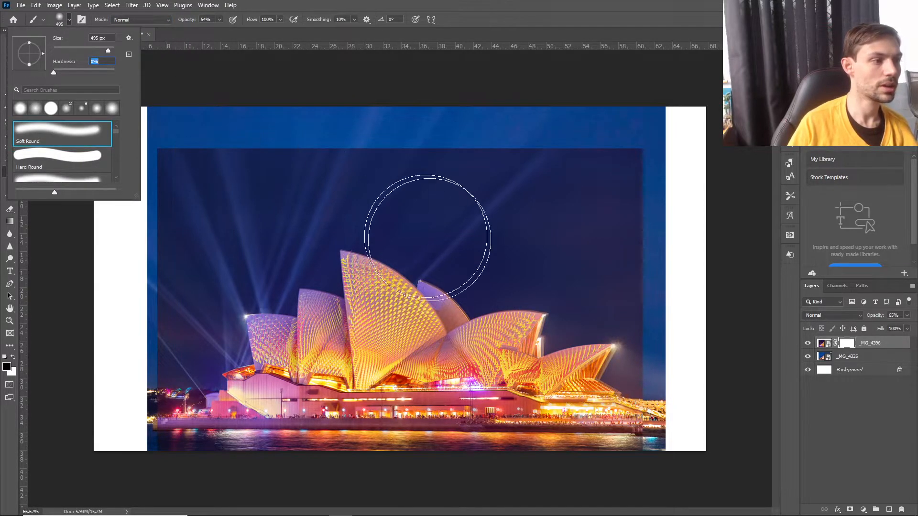
# Paint the mask black over the night photo's sky and edges, restore the main sail area with white, and switch back to black.
pyautogui.click(402, 252)
pyautogui.click(365, 266)
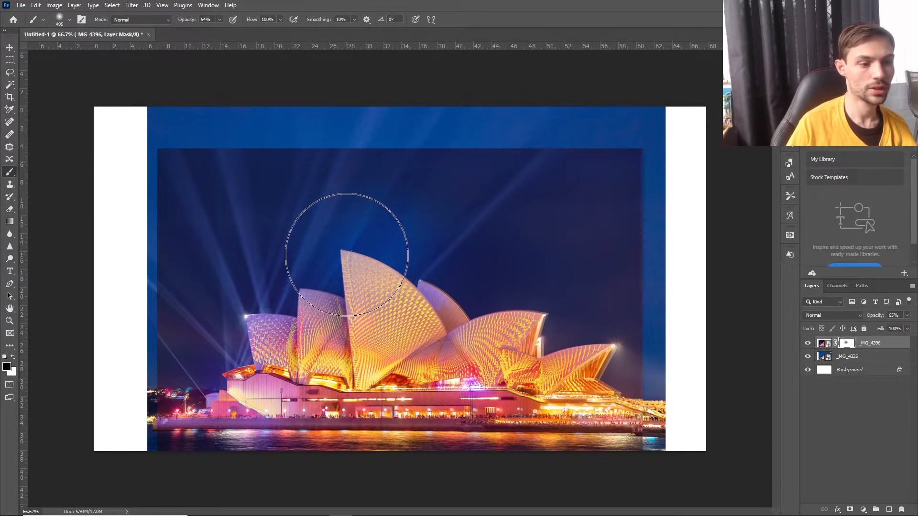
pyautogui.click(350, 209)
pyautogui.moveTo(537, 200)
pyautogui.mouseDown()
pyautogui.moveTo(73, 169)
pyautogui.moveTo(384, 148)
pyautogui.mouseUp()
pyautogui.moveTo(384, 148)
pyautogui.mouseDown()
pyautogui.moveTo(626, 158)
pyautogui.moveTo(340, 158)
pyautogui.moveTo(262, 148)
pyautogui.moveTo(307, 154)
pyautogui.moveTo(172, 164)
pyautogui.mouseUp()
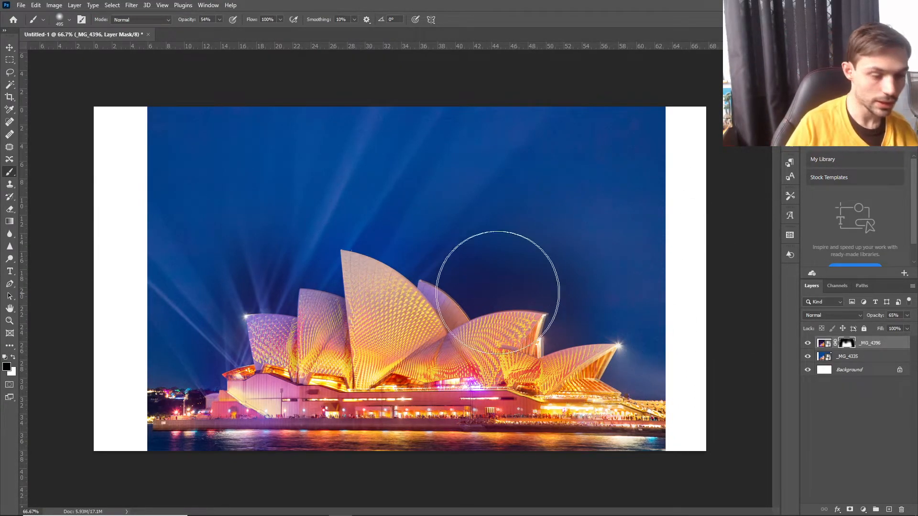
pyautogui.click(14, 358)
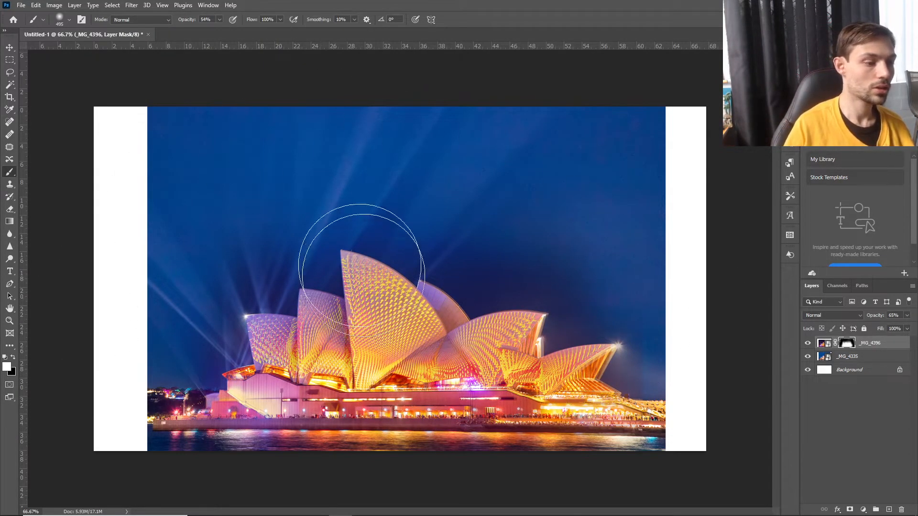
pyautogui.click(14, 357)
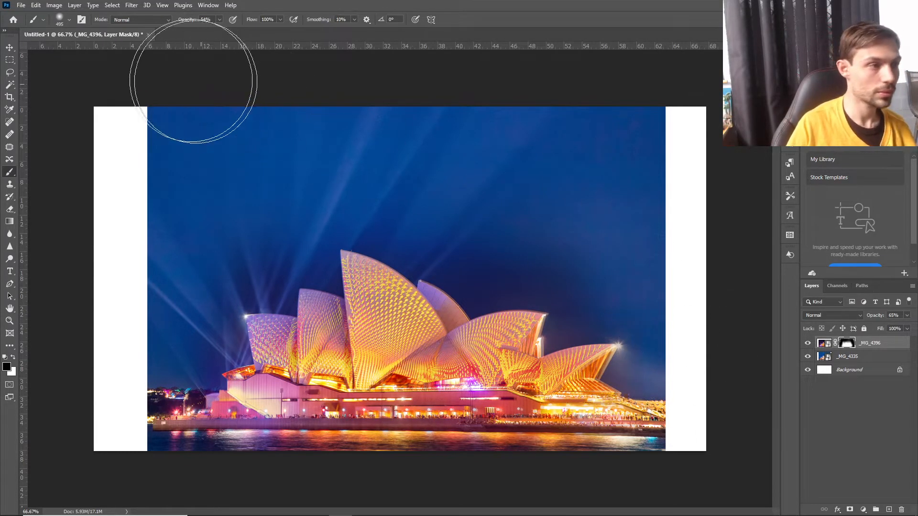
# Try an 83 px brush dab on the mask in the sky above the rightmost sail and undo it.
pyautogui.click(70, 21)
pyautogui.click(79, 49)
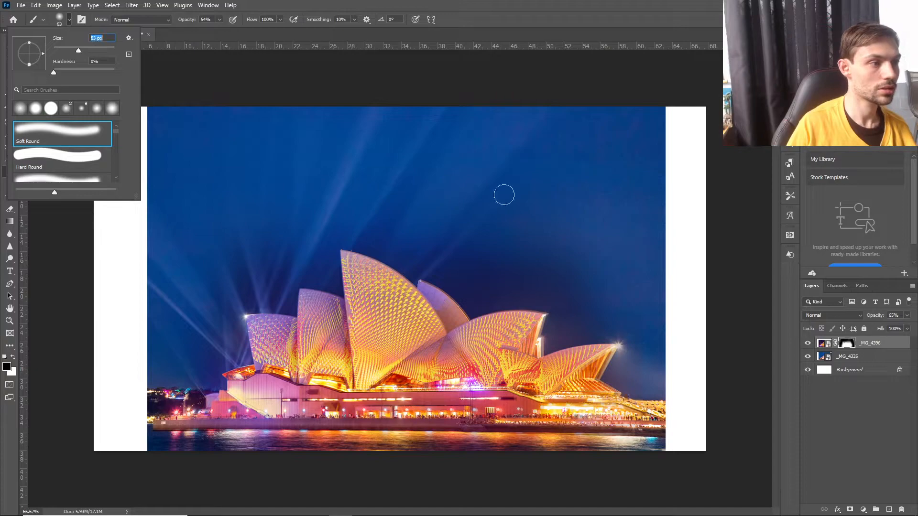
pyautogui.click(642, 302)
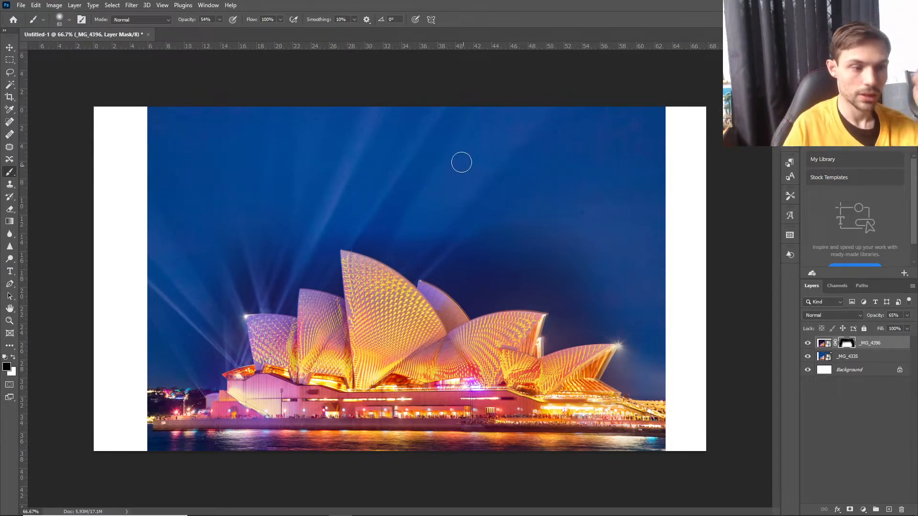
pyautogui.click(35, 6)
pyautogui.click(51, 14)
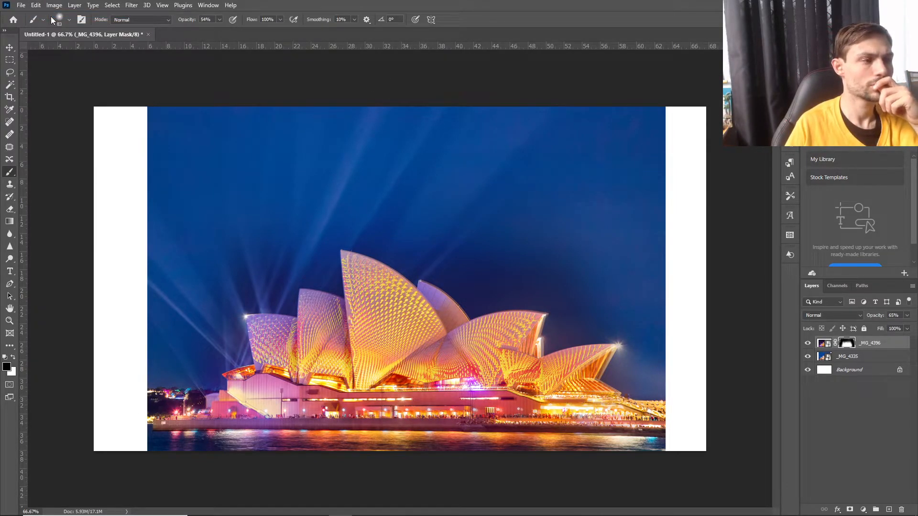
# Enlarge the Soft Round brush to 385 px and lower its opacity to 42%.
pyautogui.click(70, 21)
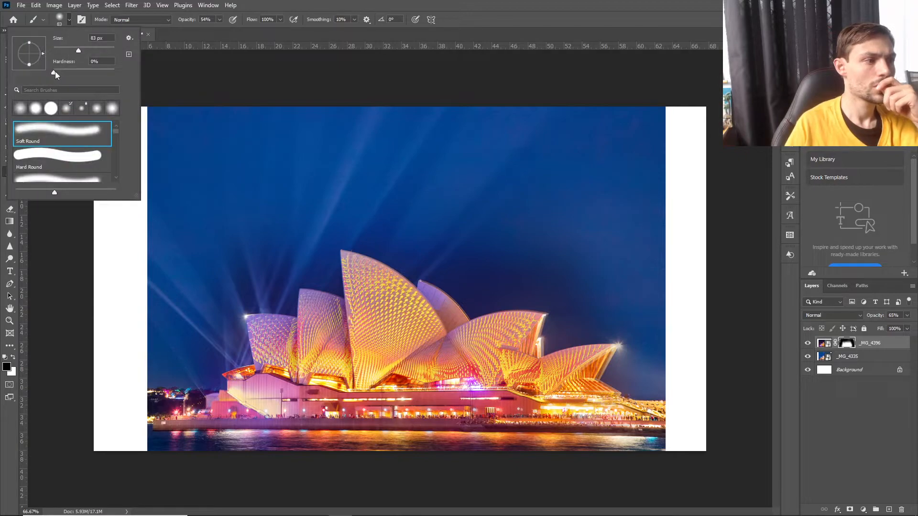
pyautogui.moveTo(81, 46); pyautogui.dragTo(89, 50)
pyautogui.click(219, 20)
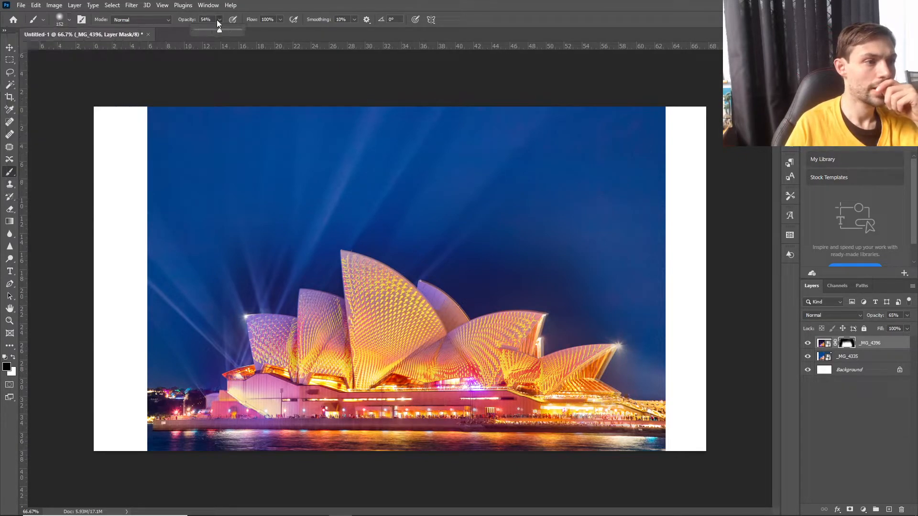
pyautogui.moveTo(220, 30); pyautogui.dragTo(209, 29)
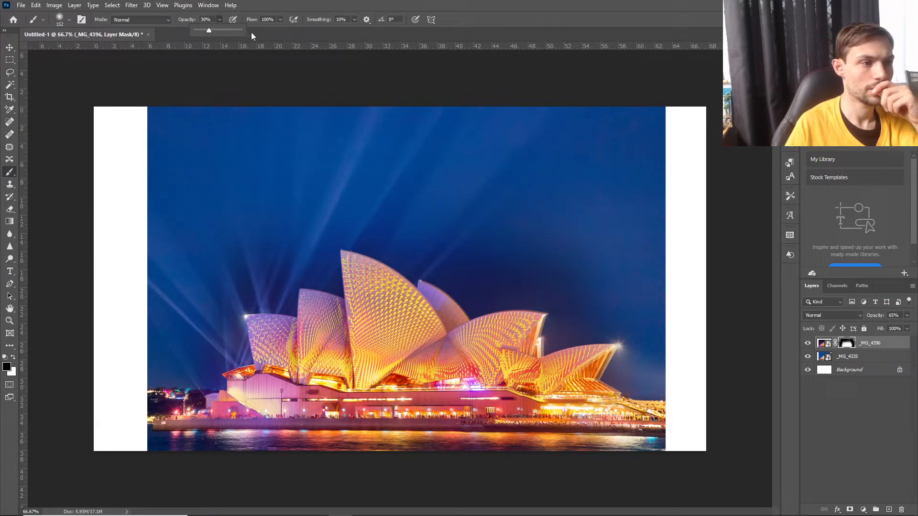
pyautogui.click(215, 30)
pyautogui.click(70, 20)
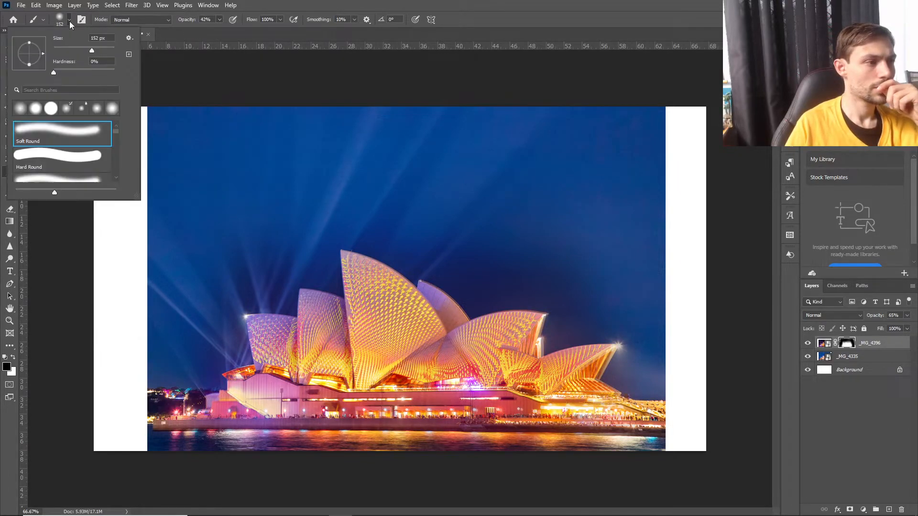
pyautogui.click(99, 48)
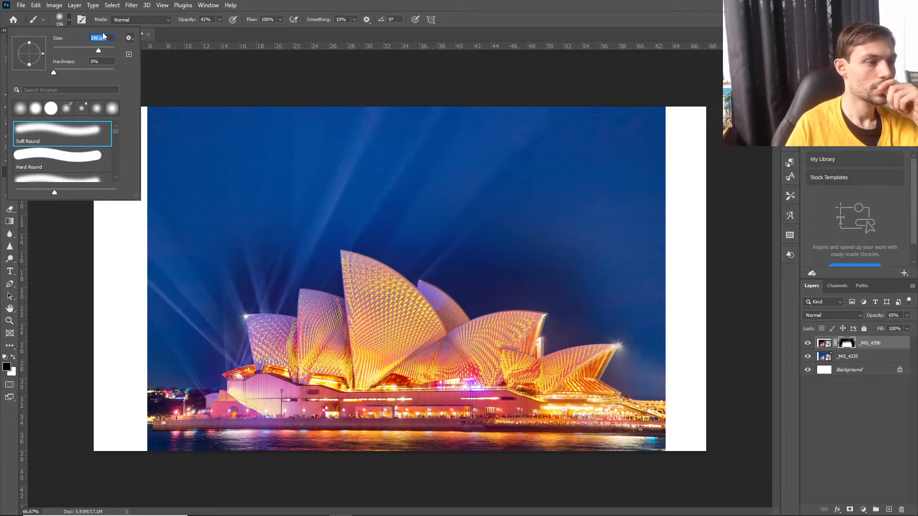
pyautogui.click(105, 49)
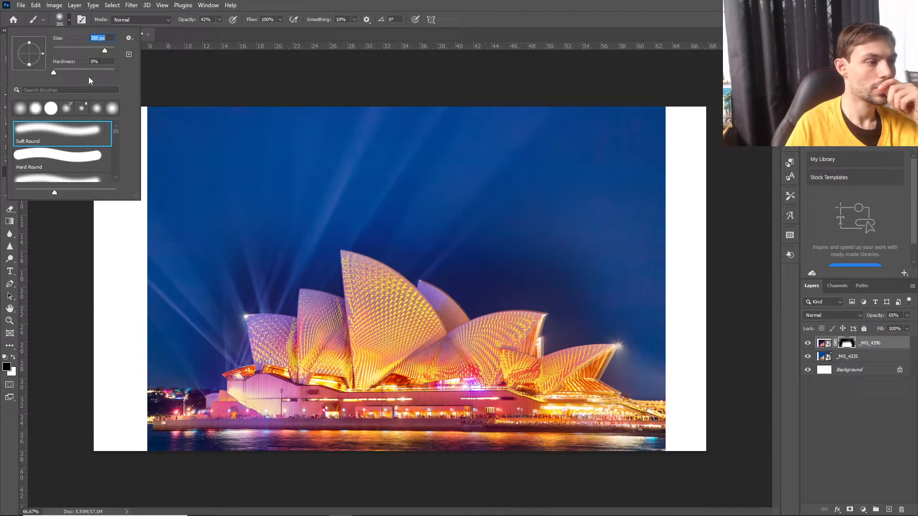
pyautogui.click(330, 3)
# Soften the mask transition around the sails with alternating white and black strokes, lowering the brush opacity to 21%.
pyautogui.press('x')
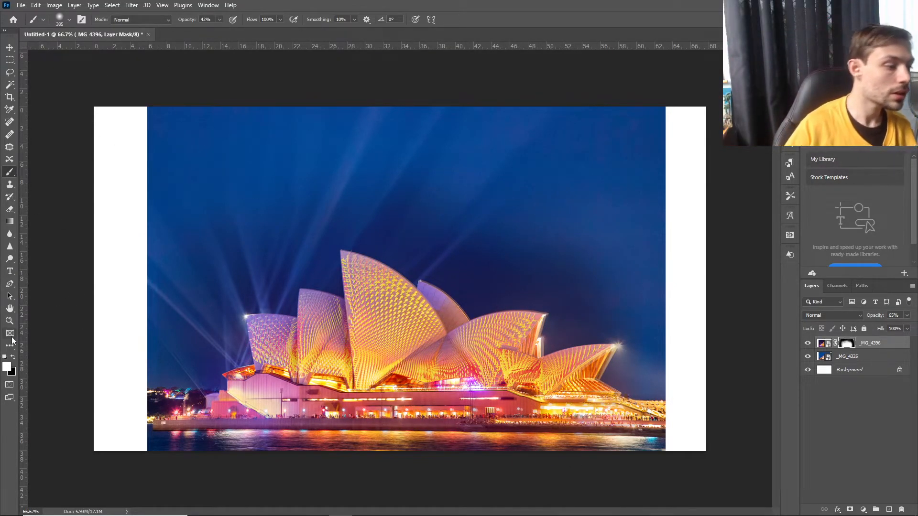
pyautogui.click(13, 359)
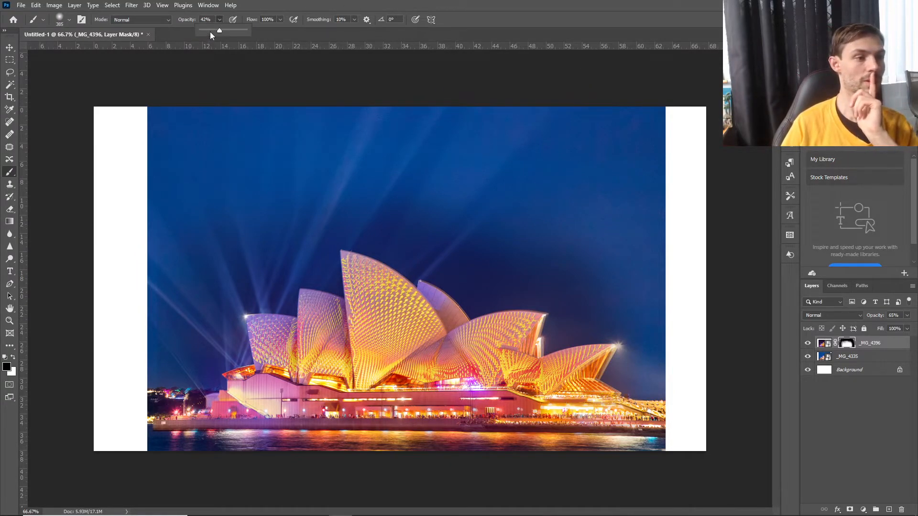
pyautogui.click(13, 358)
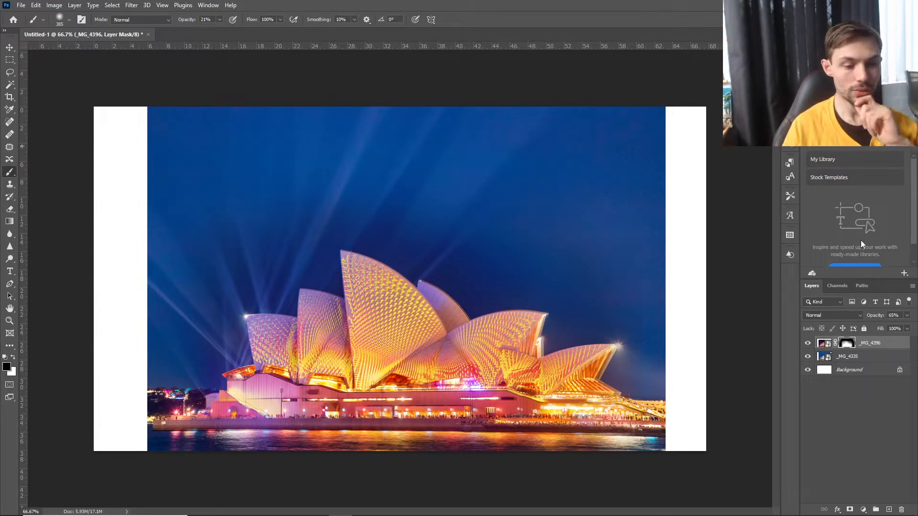
pyautogui.click(13, 358)
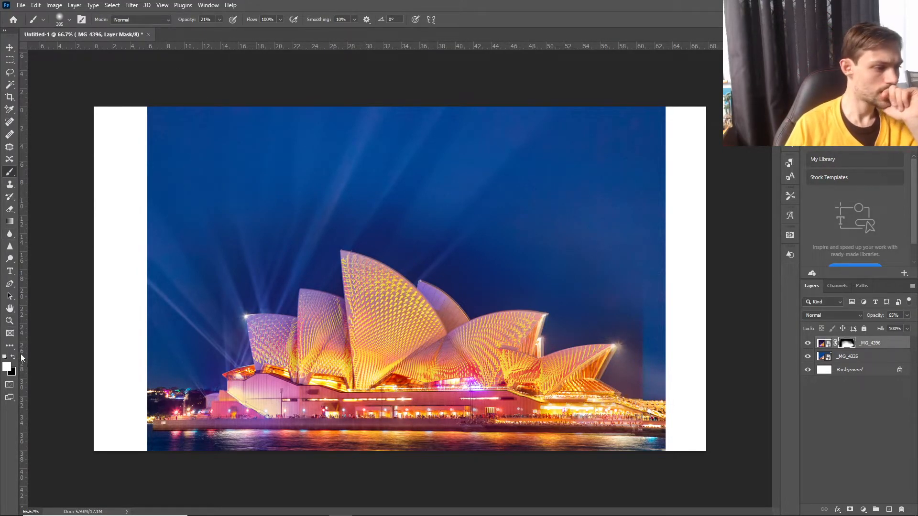
pyautogui.click(632, 385)
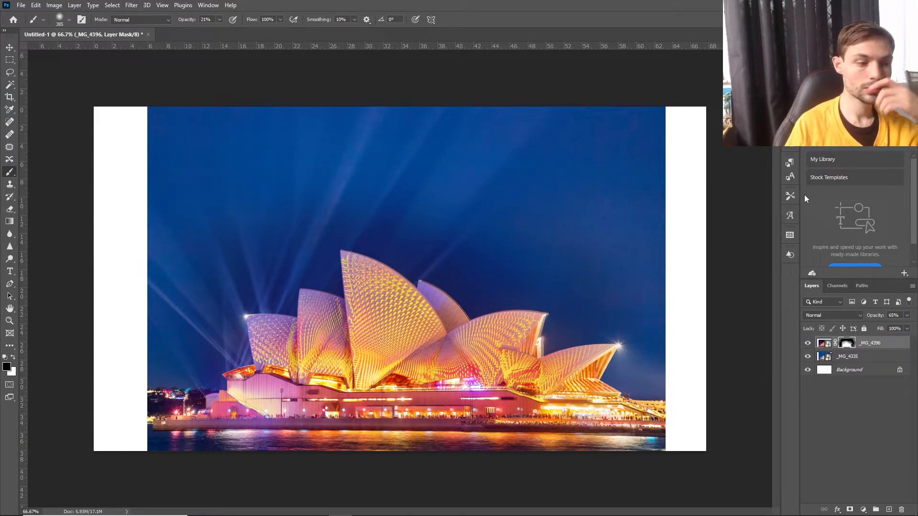
# Examine the blended sail edges close up and the whole composition at a reduced view size.
pyautogui.hotkey('ctrl', '+')
pyautogui.hotkey('ctrl', '+')
pyautogui.hotkey('ctrl', '+')
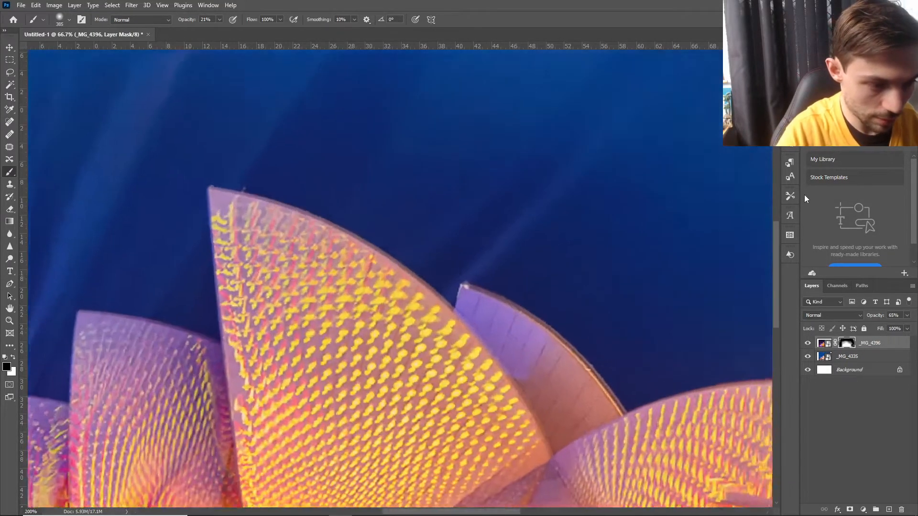
pyautogui.hotkey('ctrl', '-')
pyautogui.hotkey('ctrl', '-')
pyautogui.hotkey('ctrl', '-')
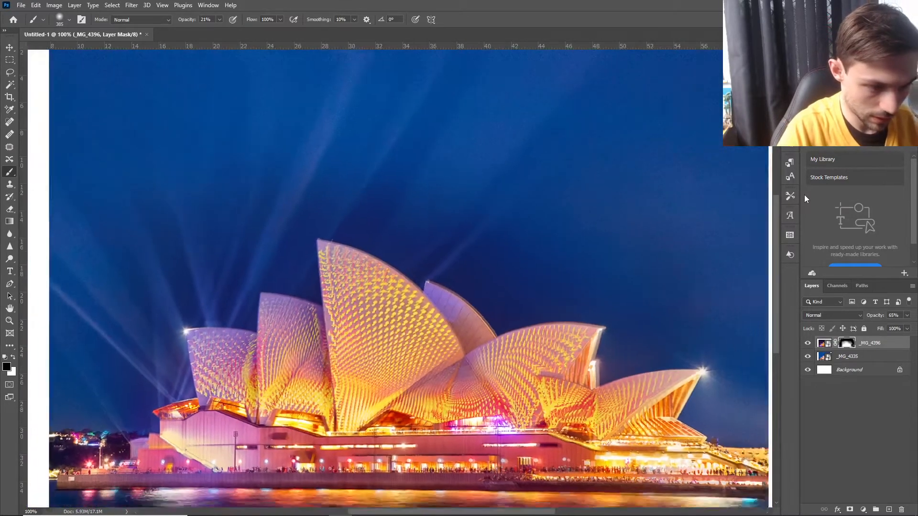
pyautogui.hotkey('ctrl', '-')
pyautogui.hotkey('ctrl', '-')
pyautogui.hotkey('ctrl', '-')
pyautogui.hotkey('ctrl', '-')
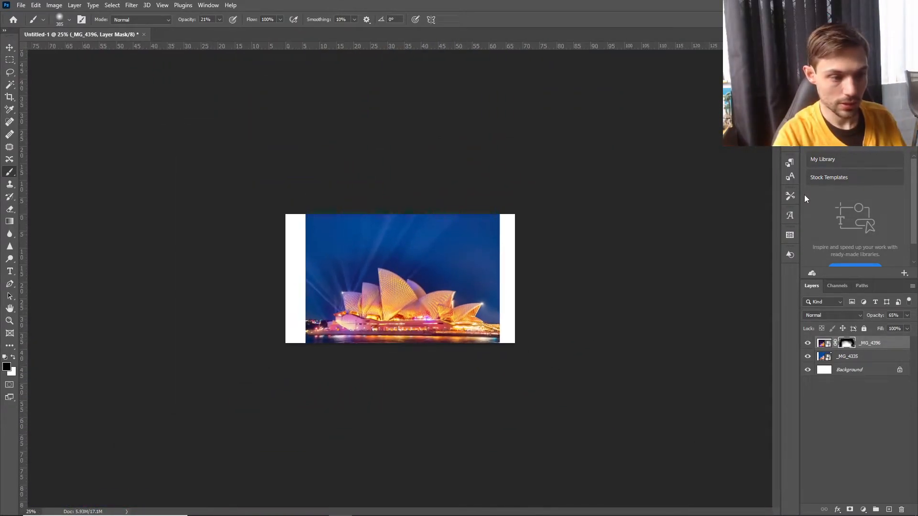
pyautogui.hotkey('ctrl', '+')
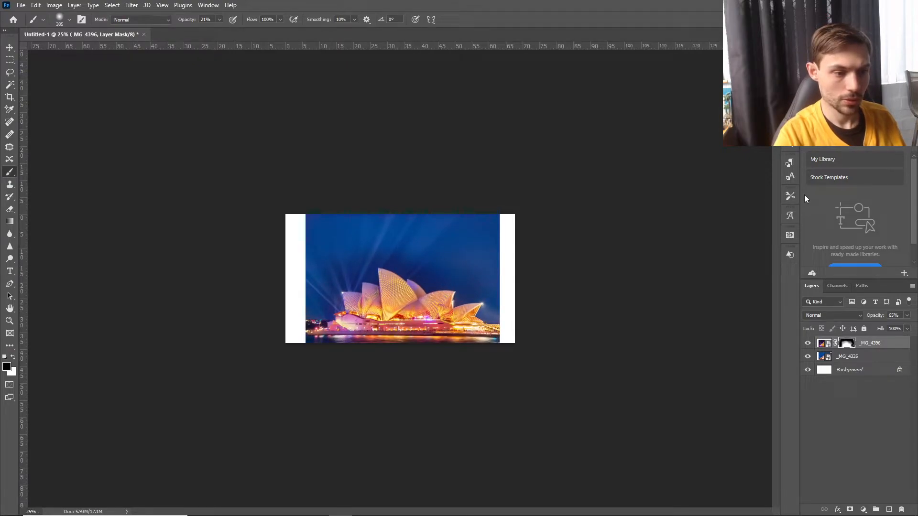
pyautogui.hotkey('ctrl', '-')
pyautogui.hotkey('ctrl', '+')
pyautogui.hotkey('ctrl', '+')
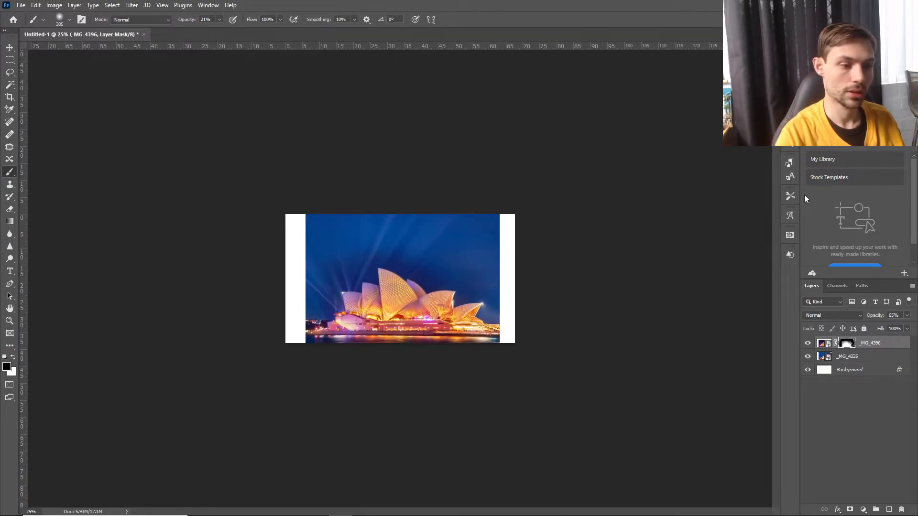
pyautogui.hotkey('ctrl', '+')
pyautogui.hotkey('ctrl', '+')
pyautogui.hotkey('ctrl', '+')
pyautogui.hotkey('ctrl', '-')
pyautogui.hotkey('ctrl', '-')
pyautogui.hotkey('ctrl', '-')
pyautogui.hotkey('ctrl', '-')
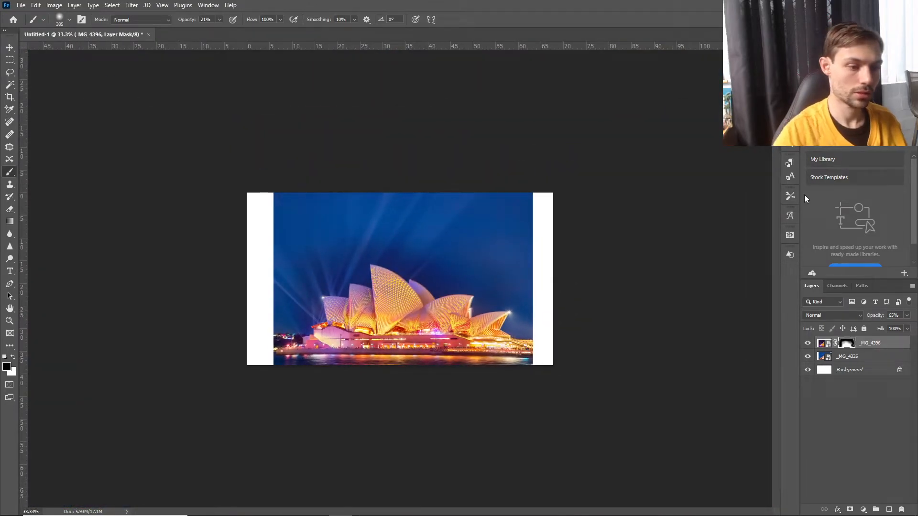
# Compare the blend with the separate photos by hiding and showing the _MG_4396 and _MG_4335 layers, leaving both visible.
pyautogui.click(808, 344)
pyautogui.click(809, 344)
pyautogui.click(809, 357)
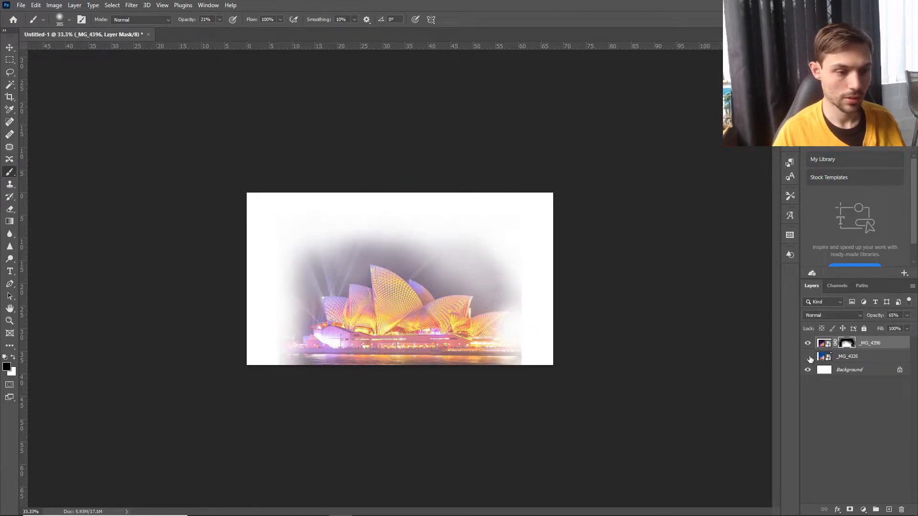
pyautogui.click(808, 344)
pyautogui.click(808, 344)
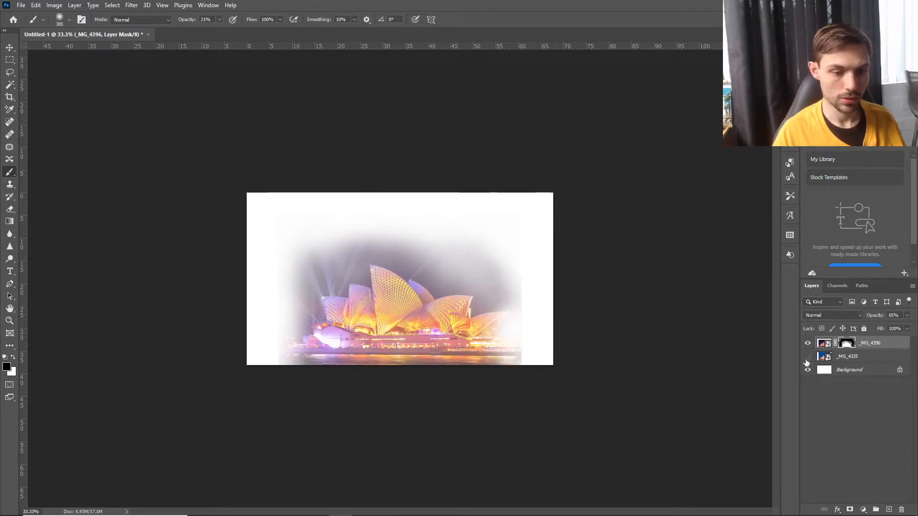
pyautogui.click(808, 357)
pyautogui.click(807, 343)
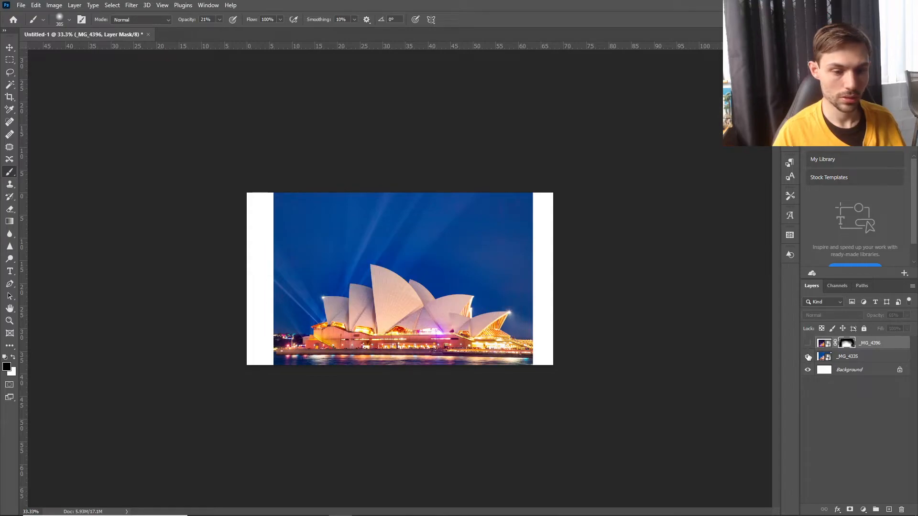
pyautogui.click(809, 344)
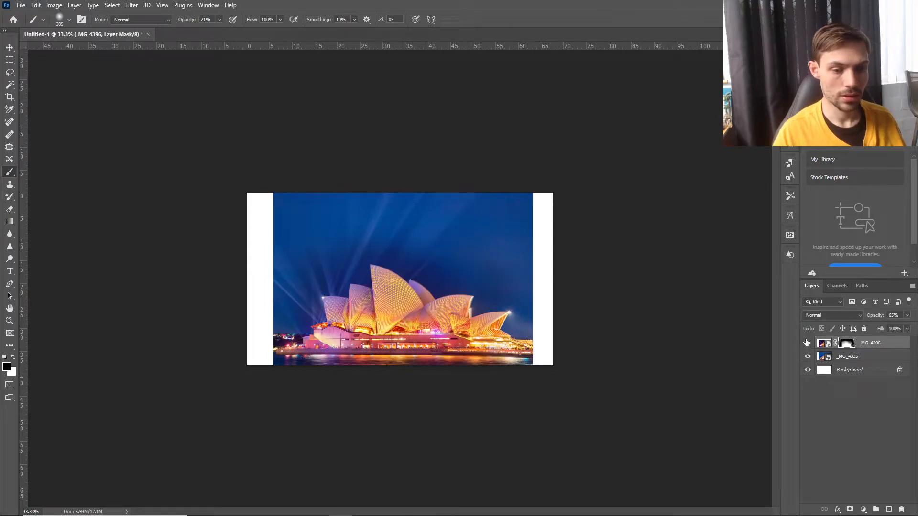
pyautogui.click(808, 344)
pyautogui.click(808, 345)
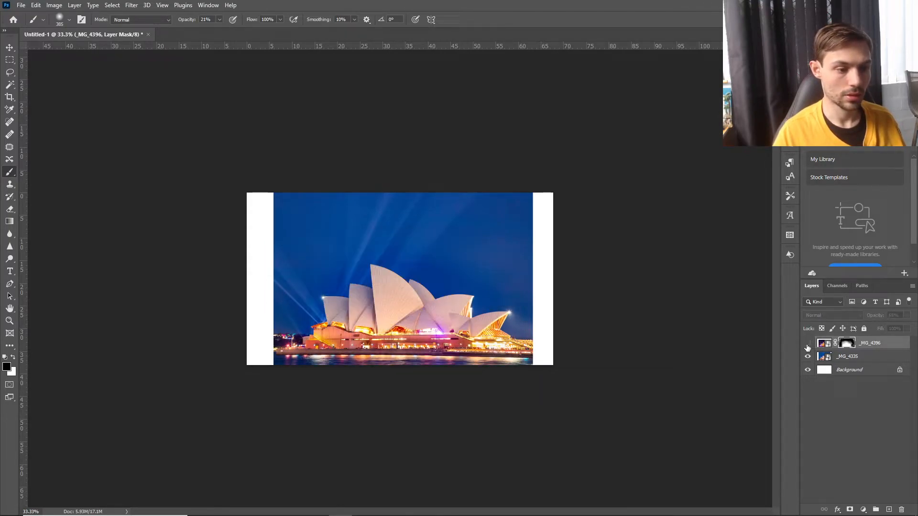
pyautogui.click(808, 345)
pyautogui.click(808, 345)
pyautogui.click(808, 345)
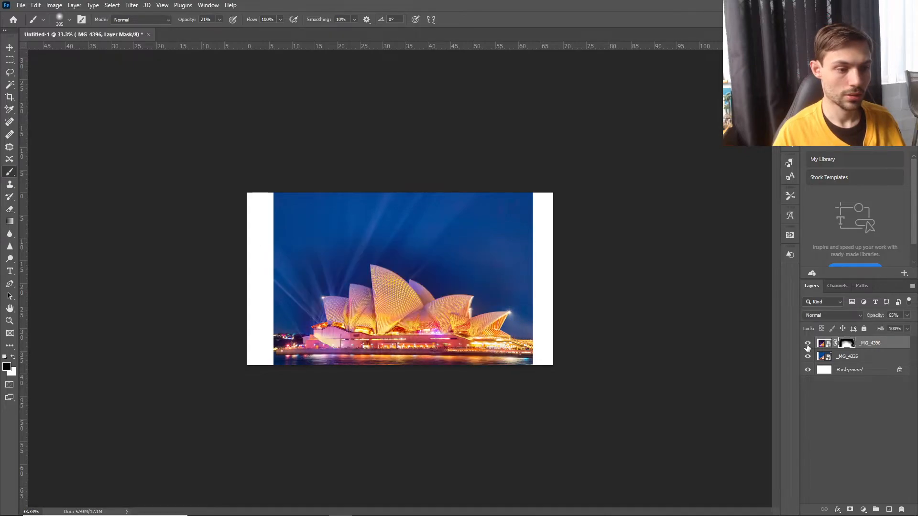
pyautogui.click(808, 345)
pyautogui.click(808, 345)
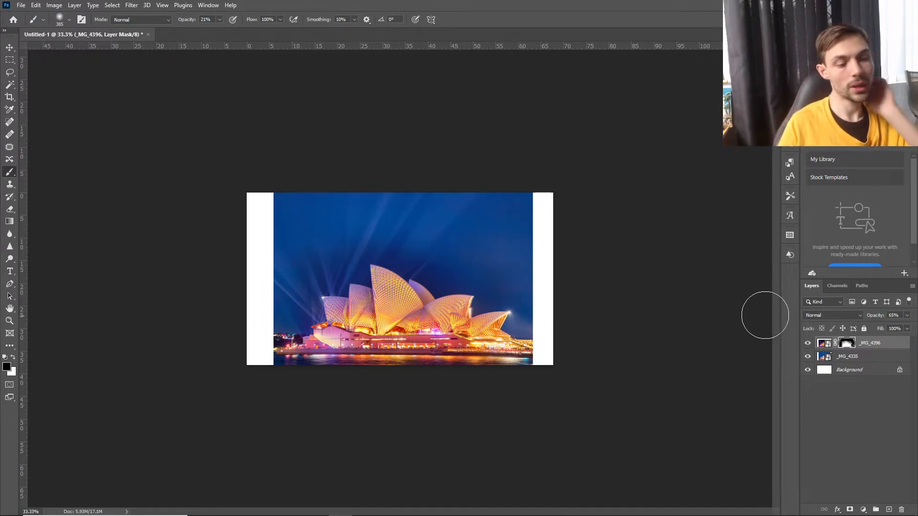
pyautogui.click(10, 273)
pyautogui.click(9, 47)
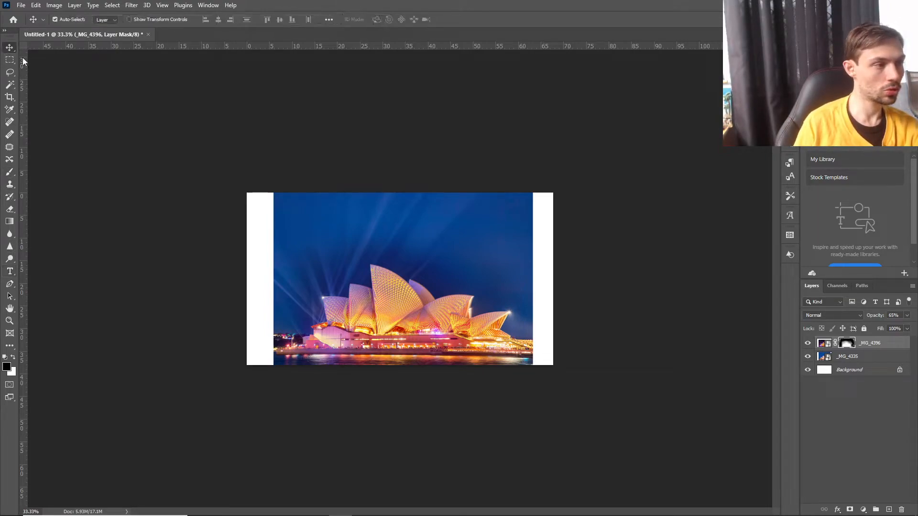
pyautogui.click(9, 60)
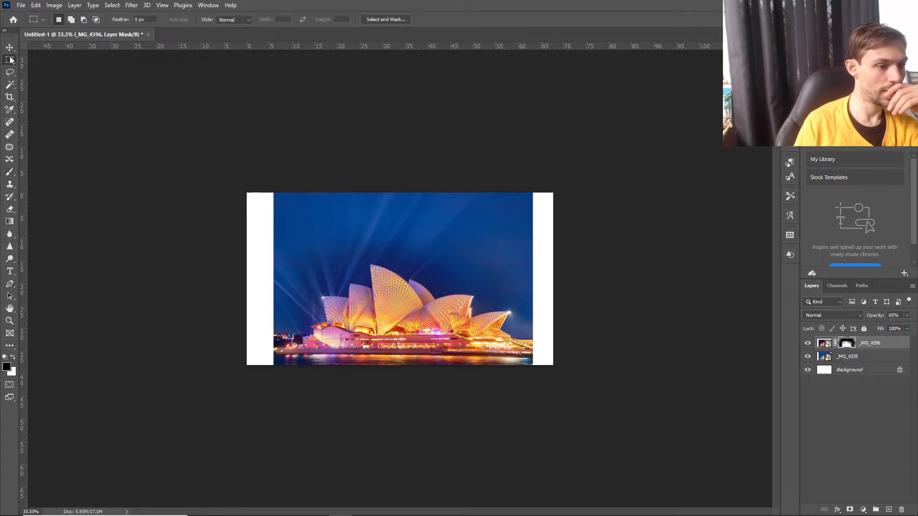
# Crop the canvas to the photo's width, removing the white side margins and a strip of the upper sky.
pyautogui.click(10, 98)
pyautogui.moveTo(404, 191); pyautogui.dragTo(403, 202)
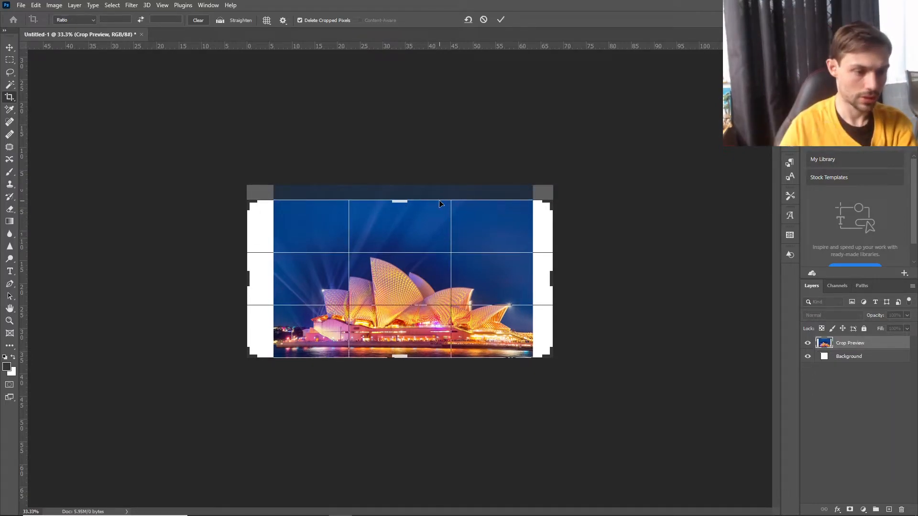
pyautogui.moveTo(247, 359); pyautogui.dragTo(252, 357)
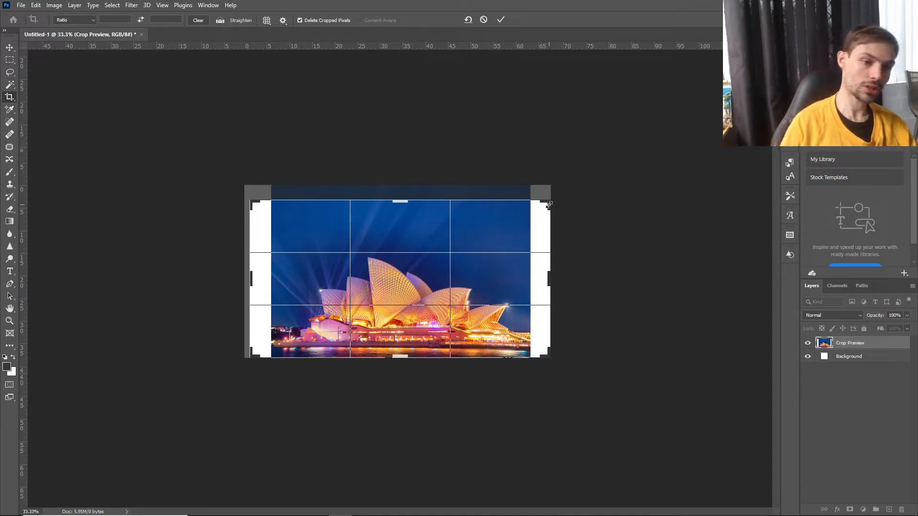
pyautogui.moveTo(549, 205); pyautogui.dragTo(540, 206)
pyautogui.moveTo(272, 204); pyautogui.dragTo(271, 209)
pyautogui.click(500, 20)
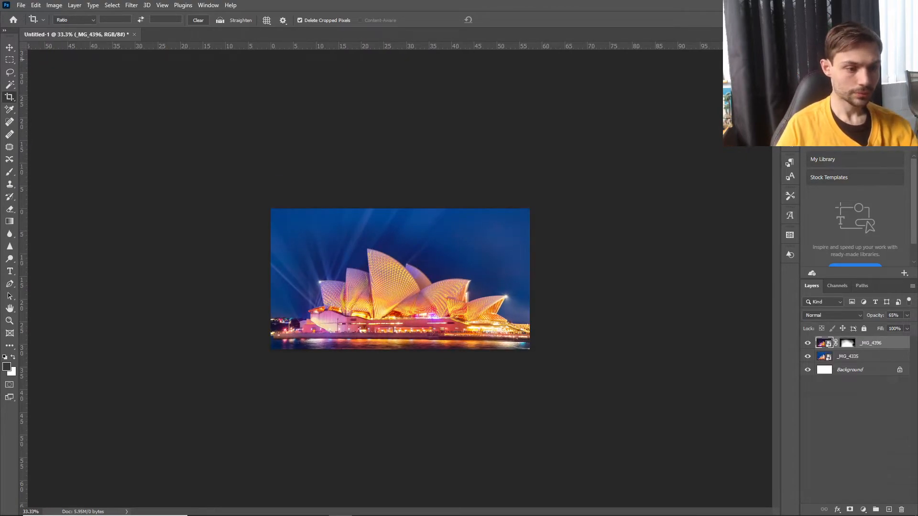
pyautogui.hotkey('ctrl', '1')
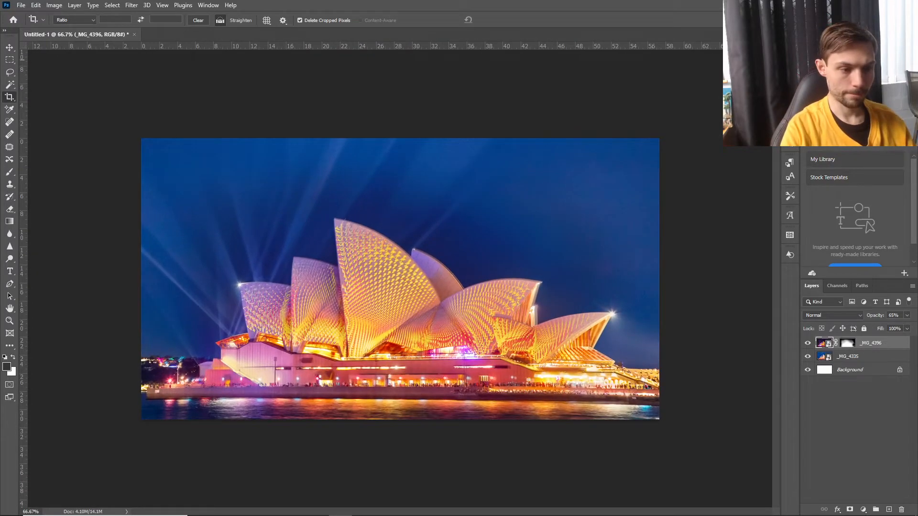
pyautogui.hotkey('ctrl', '-')
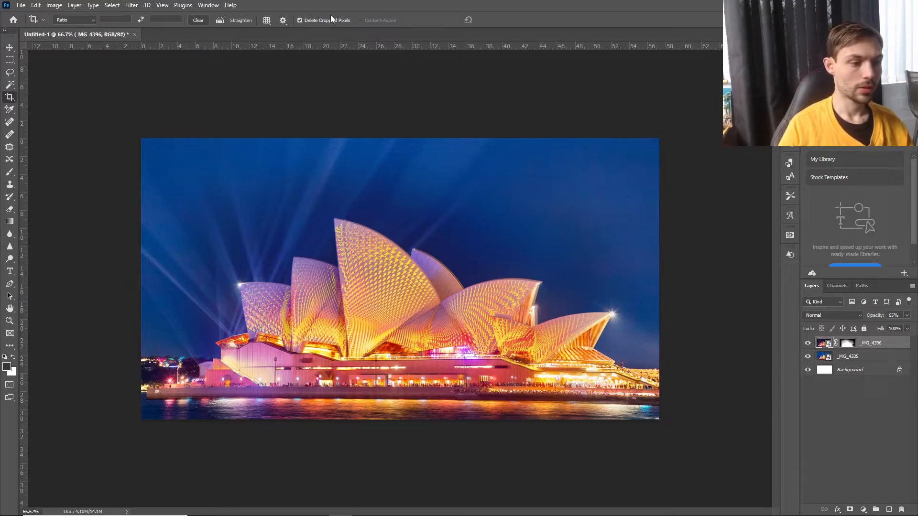
pyautogui.click(21, 6)
pyautogui.press('Escape')
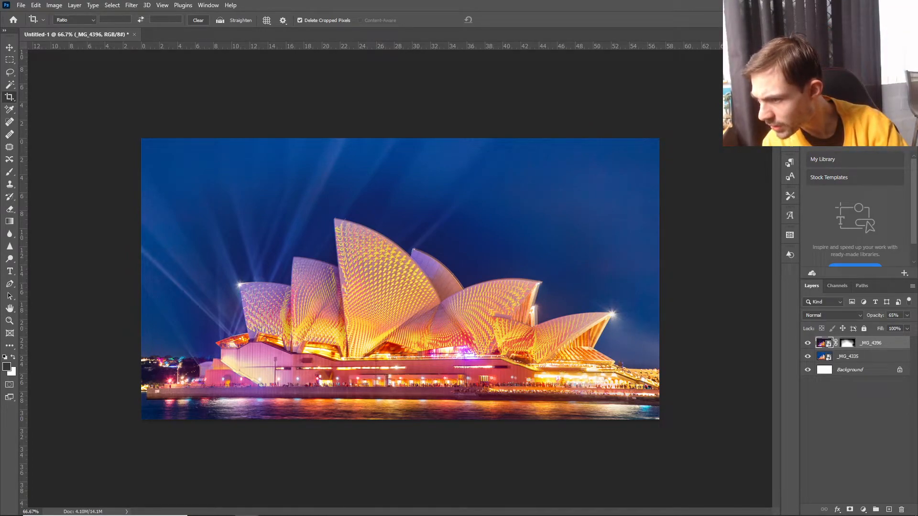
# Place the _MG_4371 photo into the composition, enlarge it proportionally to 466.77% and move it roughly over the opera house.
pyautogui.moveTo(917, 138); pyautogui.dragTo(170, 431)
pyautogui.moveTo(288, 366); pyautogui.dragTo(265, 263)
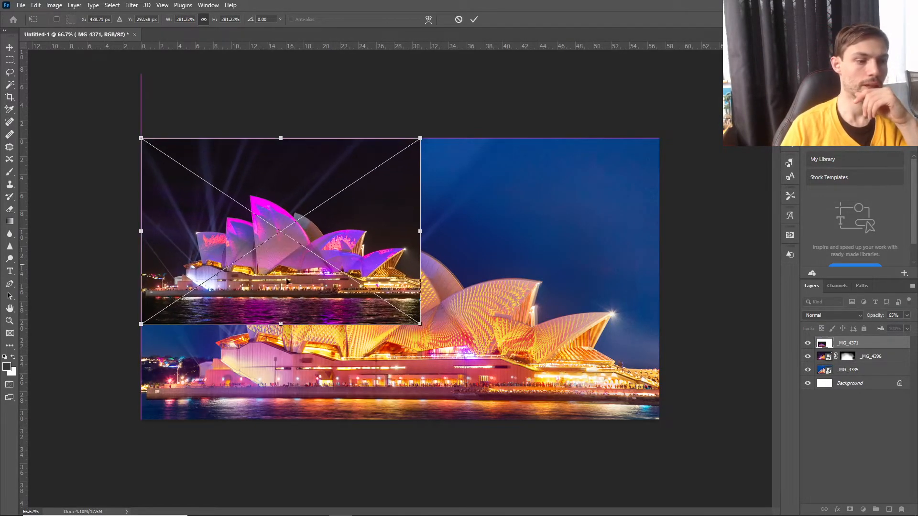
pyautogui.moveTo(421, 325); pyautogui.dragTo(604, 447)
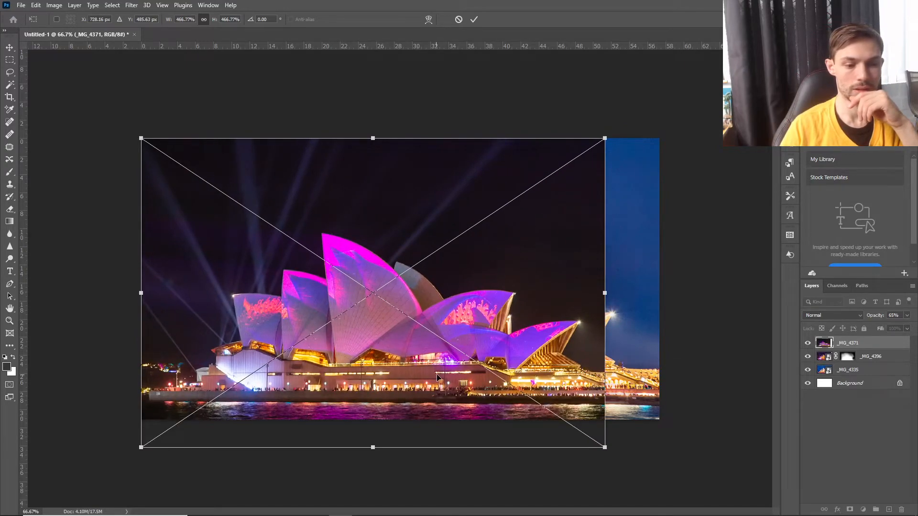
pyautogui.moveTo(437, 374); pyautogui.dragTo(457, 370)
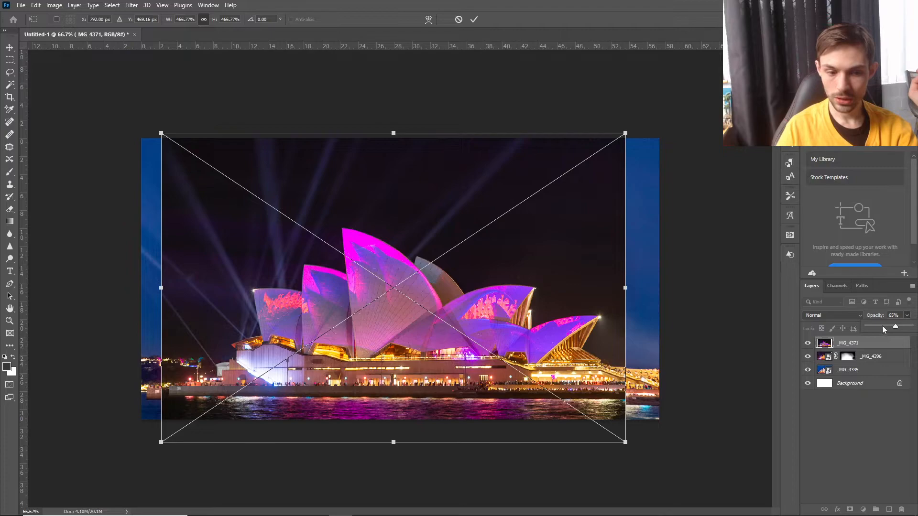
# Lower the _MG_4371 layer's opacity to 30%, scale it to 485.25%, align its sails with the photo beneath and commit the placement.
pyautogui.moveTo(882, 326); pyautogui.dragTo(880, 327)
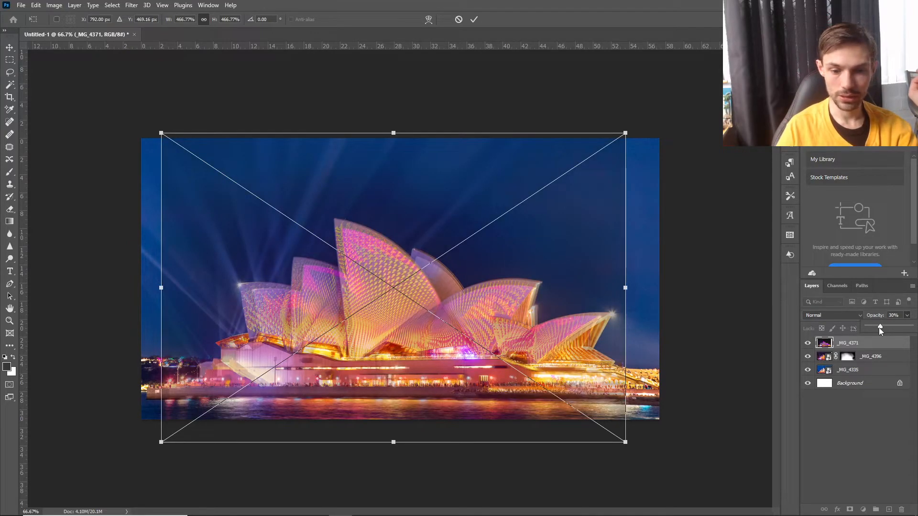
pyautogui.moveTo(407, 306); pyautogui.dragTo(401, 294)
pyautogui.moveTo(621, 279); pyautogui.dragTo(639, 282)
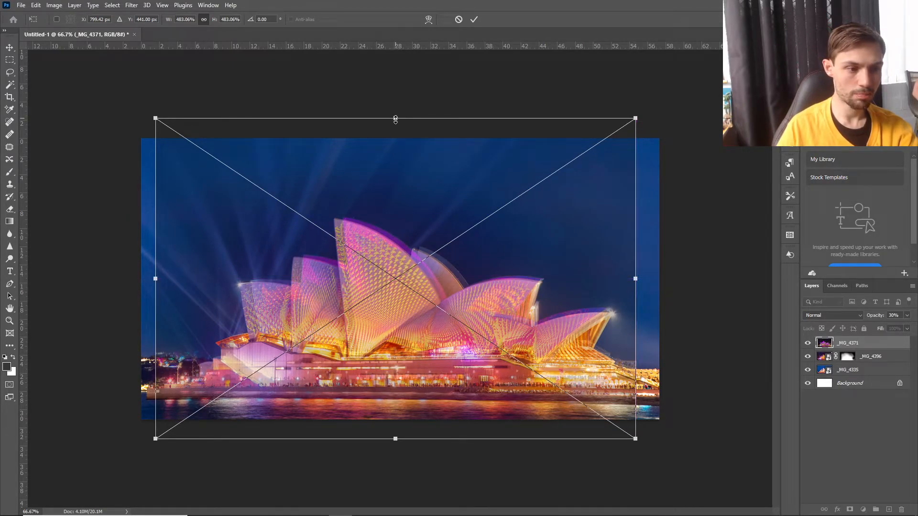
pyautogui.moveTo(395, 120); pyautogui.dragTo(395, 125)
pyautogui.moveTo(160, 126); pyautogui.dragTo(137, 134)
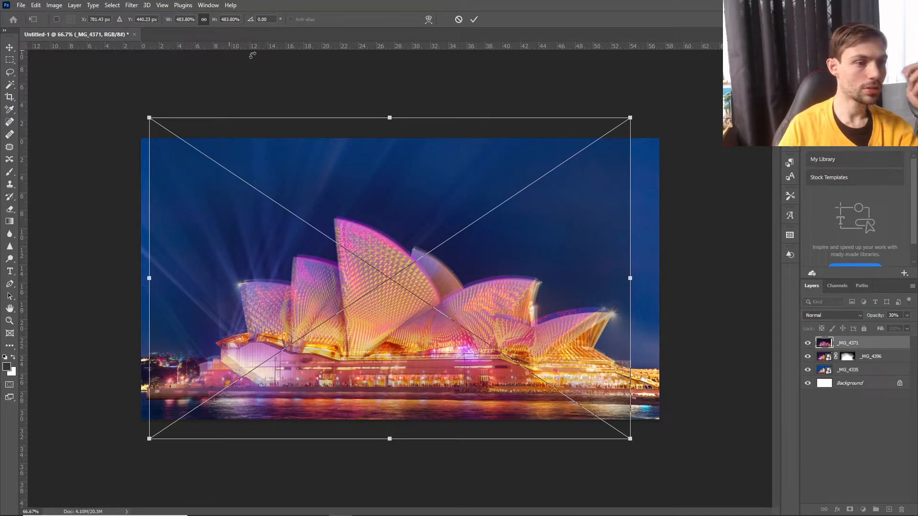
pyautogui.moveTo(148, 118); pyautogui.dragTo(144, 114)
pyautogui.moveTo(367, 254); pyautogui.dragTo(371, 260)
pyautogui.moveTo(630, 279)
pyautogui.mouseDown()
pyautogui.moveTo(641, 287)
pyautogui.moveTo(630, 290)
pyautogui.mouseUp()
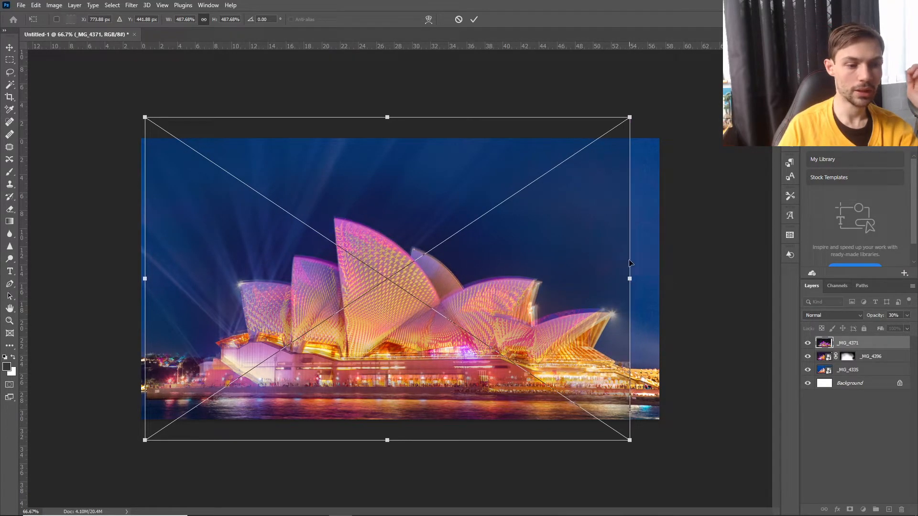
pyautogui.moveTo(630, 117); pyautogui.dragTo(644, 145)
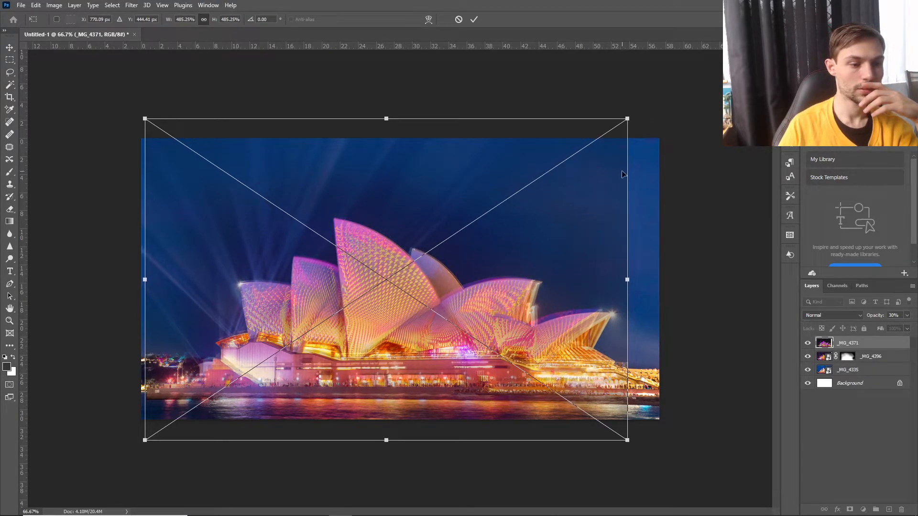
pyautogui.moveTo(314, 259); pyautogui.dragTo(312, 256)
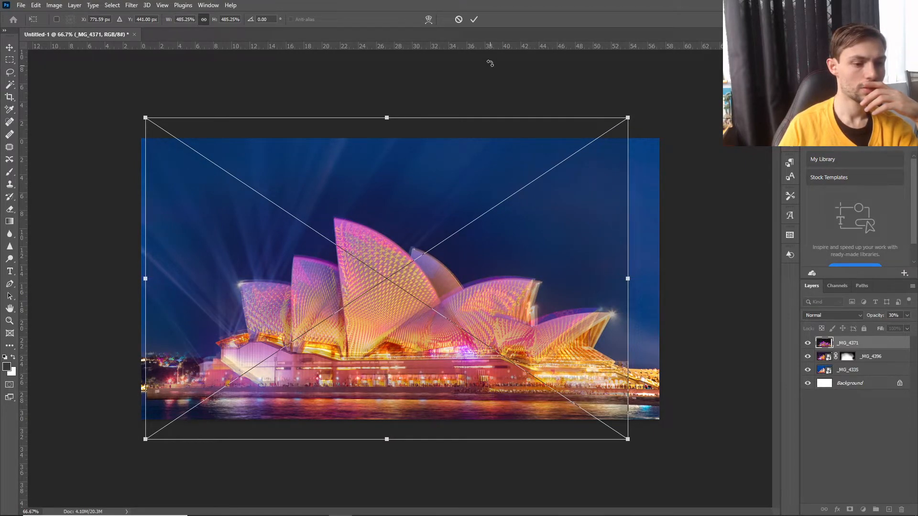
pyautogui.click(473, 19)
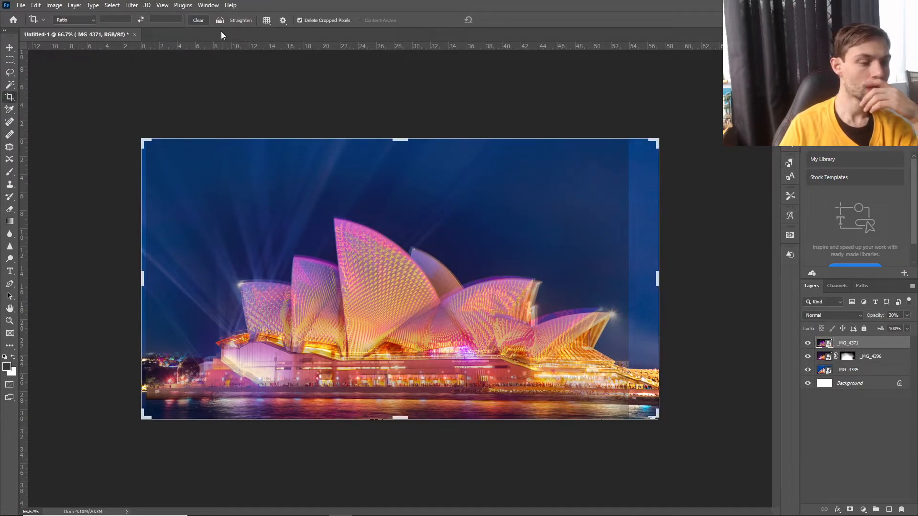
# Warp the _MG_4371 layer, bulging its right edge outward and nudging its upper edge down to match the right-hand sails beneath.
pyautogui.click(78, 6)
pyautogui.moveTo(55, 5)
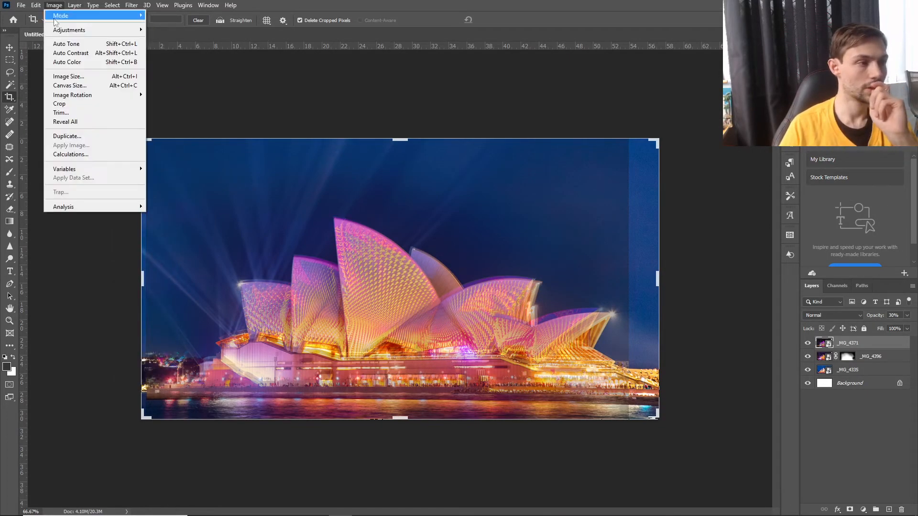
pyautogui.moveTo(62, 31)
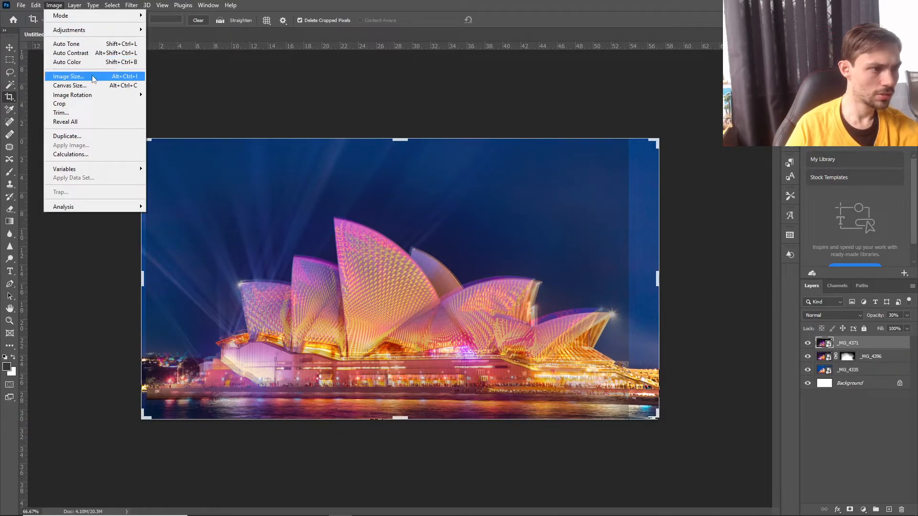
pyautogui.click(56, 5)
pyautogui.click(39, 7)
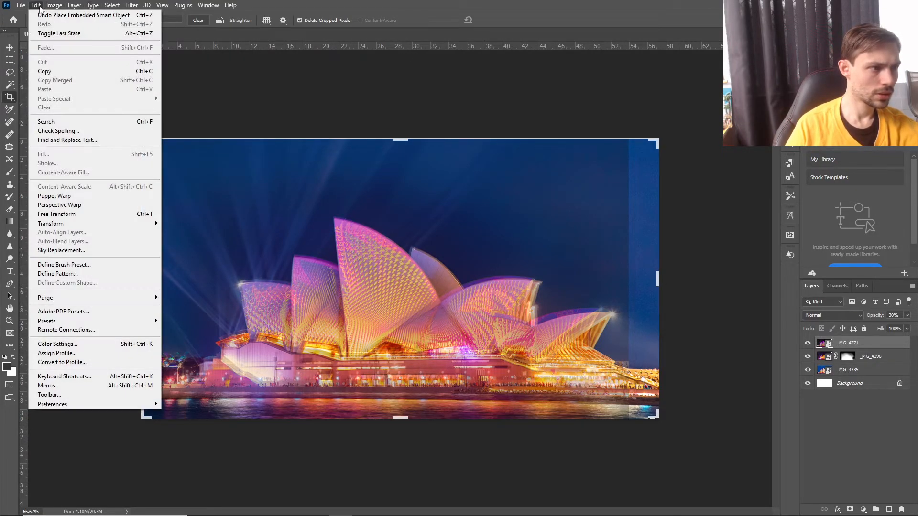
pyautogui.moveTo(127, 224)
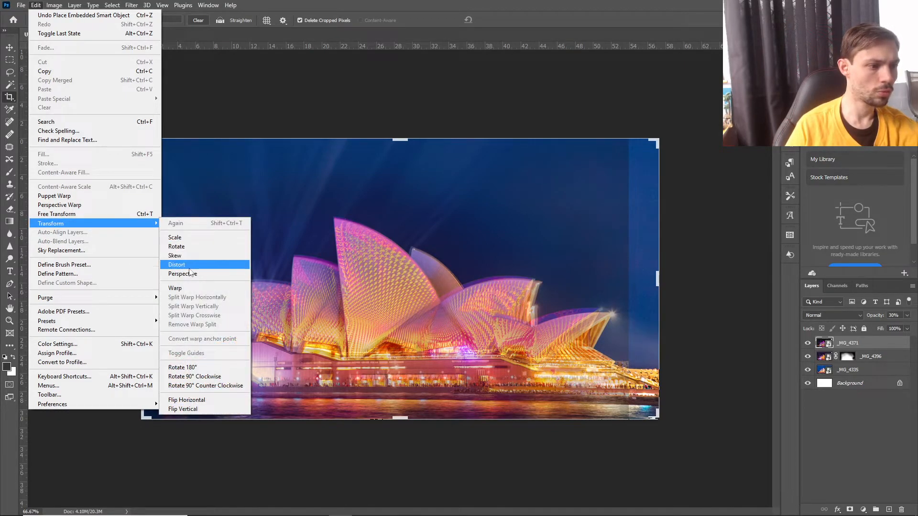
pyautogui.click(195, 288)
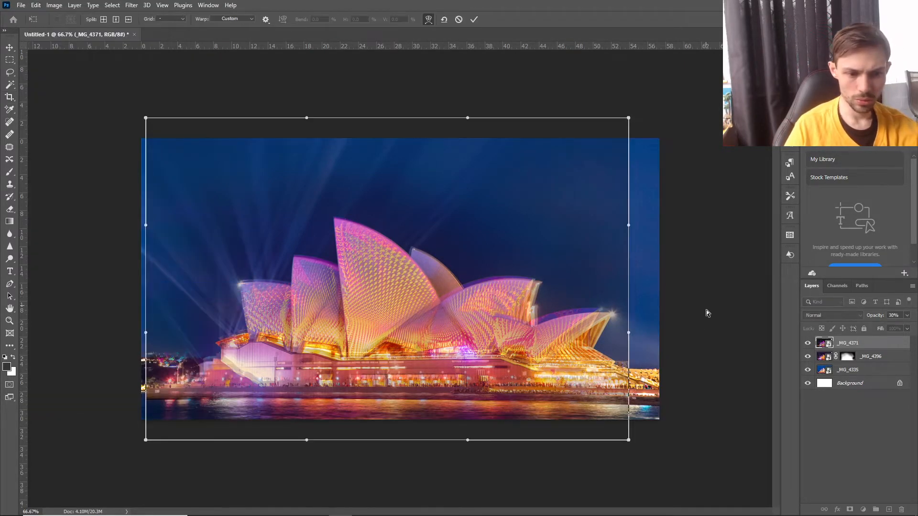
pyautogui.moveTo(630, 332); pyautogui.dragTo(651, 343)
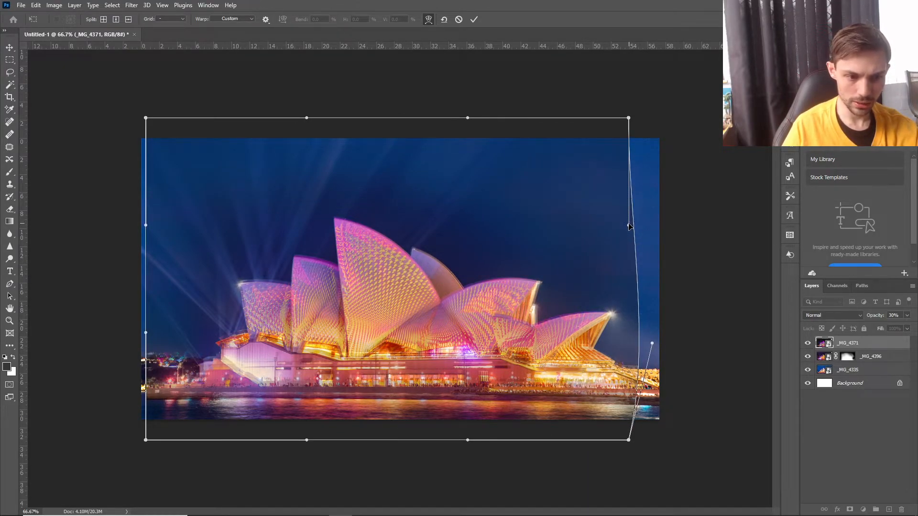
pyautogui.moveTo(629, 226); pyautogui.dragTo(634, 234)
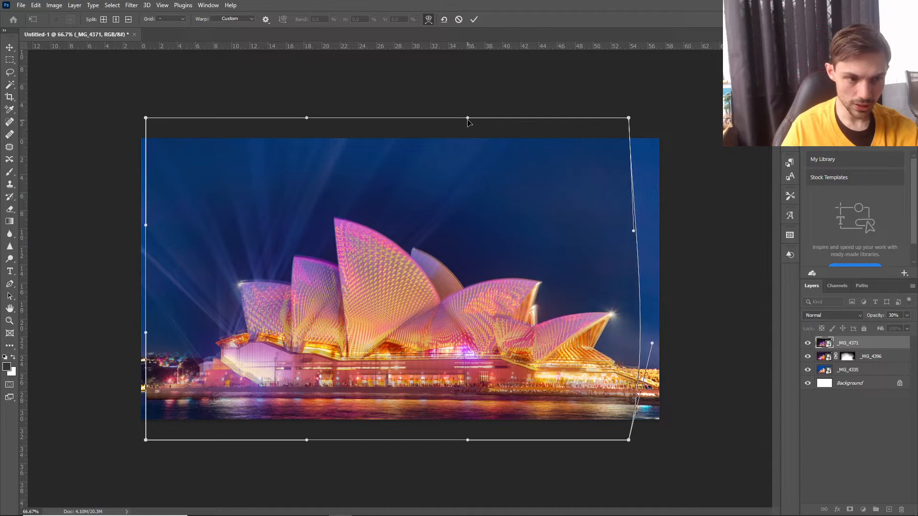
pyautogui.moveTo(468, 123); pyautogui.dragTo(472, 123)
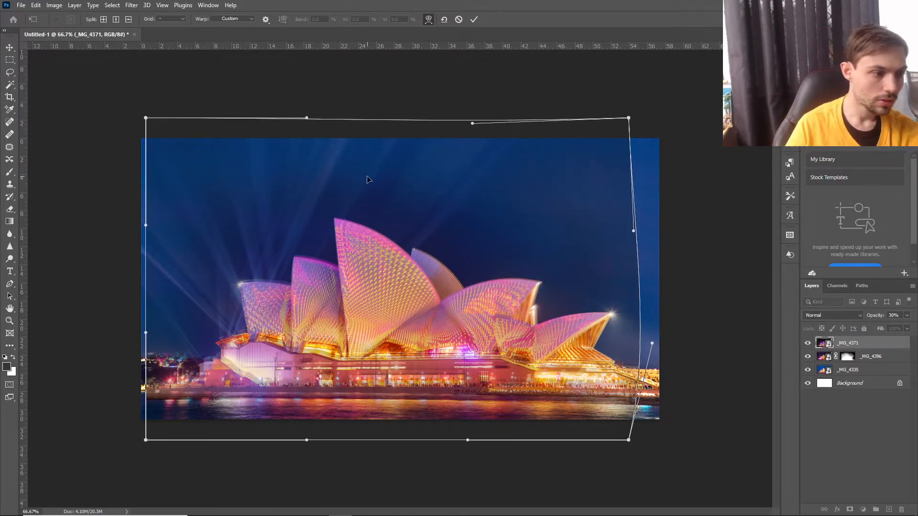
# Pull the warp's upper-left corner and left edge outward, fine-tune its upper and lower edges, and apply the warp.
pyautogui.moveTo(147, 119); pyautogui.dragTo(133, 142)
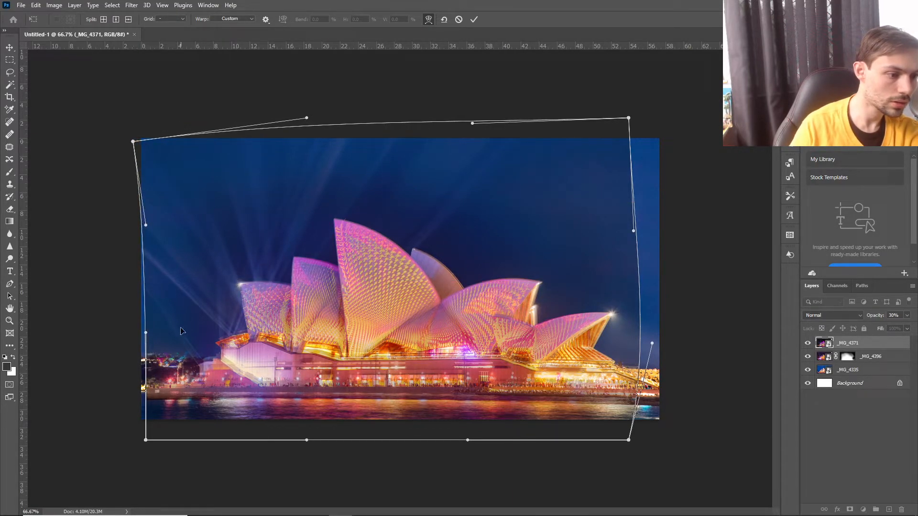
pyautogui.moveTo(145, 334); pyautogui.dragTo(138, 336)
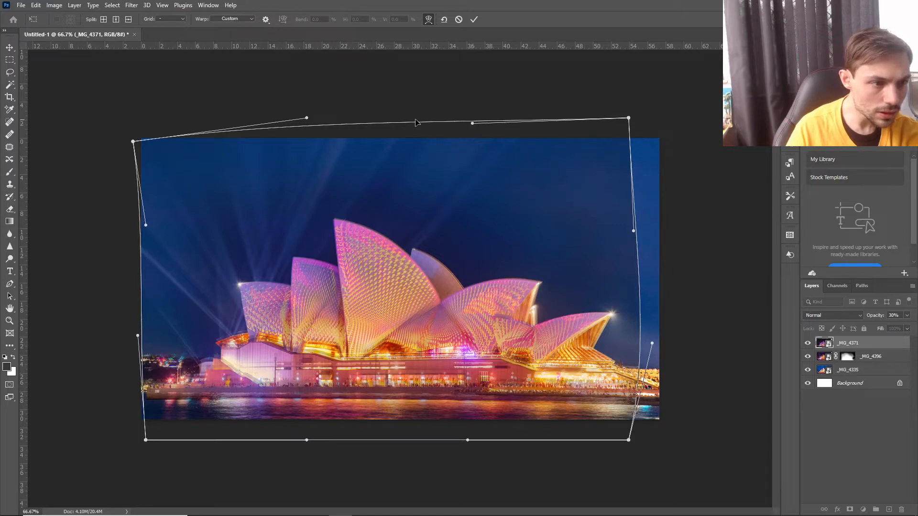
pyautogui.moveTo(376, 126); pyautogui.dragTo(378, 121)
pyautogui.moveTo(340, 252); pyautogui.dragTo(339, 252)
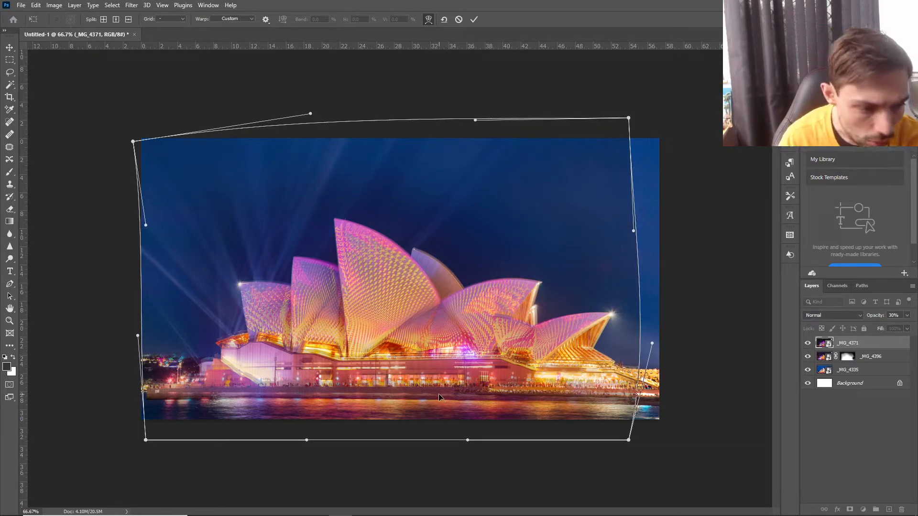
pyautogui.moveTo(438, 394)
pyautogui.mouseDown()
pyautogui.moveTo(436, 402)
pyautogui.moveTo(458, 402)
pyautogui.moveTo(442, 400)
pyautogui.mouseUp()
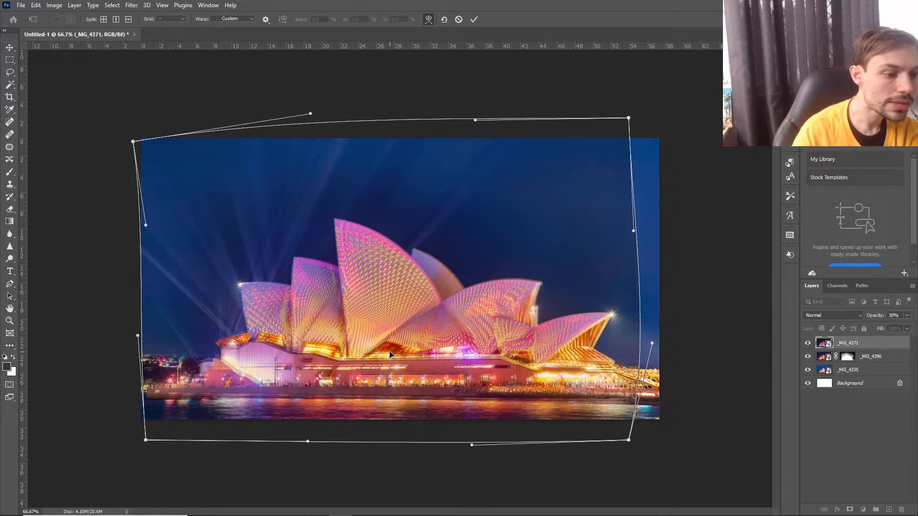
pyautogui.click(473, 20)
# Restore the _MG_4371 layer's opacity to 100% and add a layer mask to it.
pyautogui.click(845, 414)
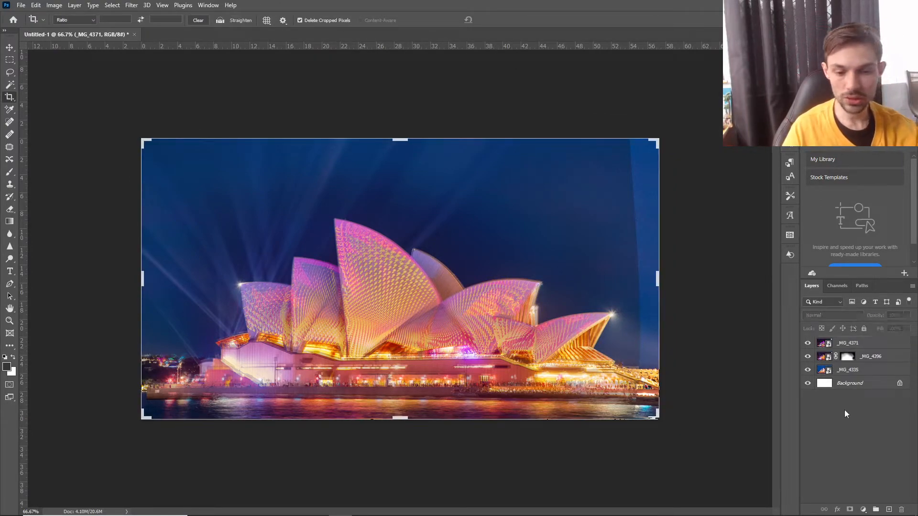
pyautogui.click(848, 345)
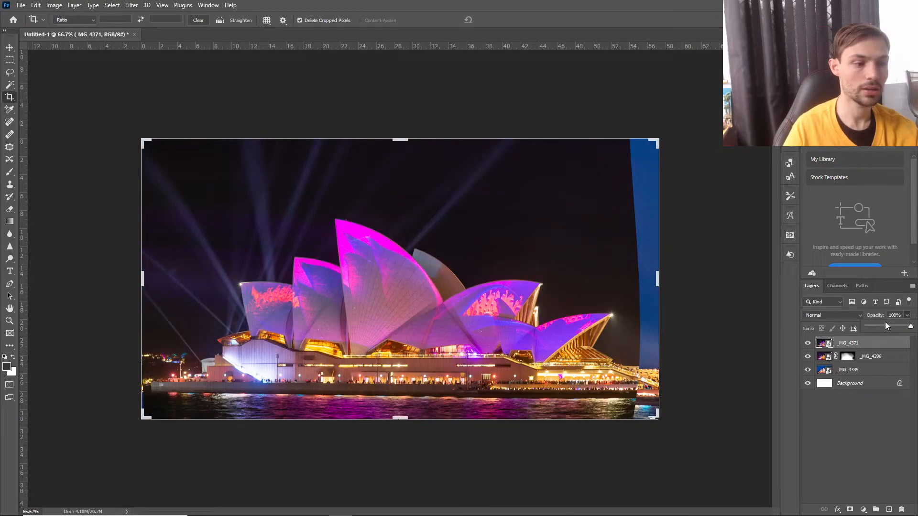
pyautogui.click(850, 510)
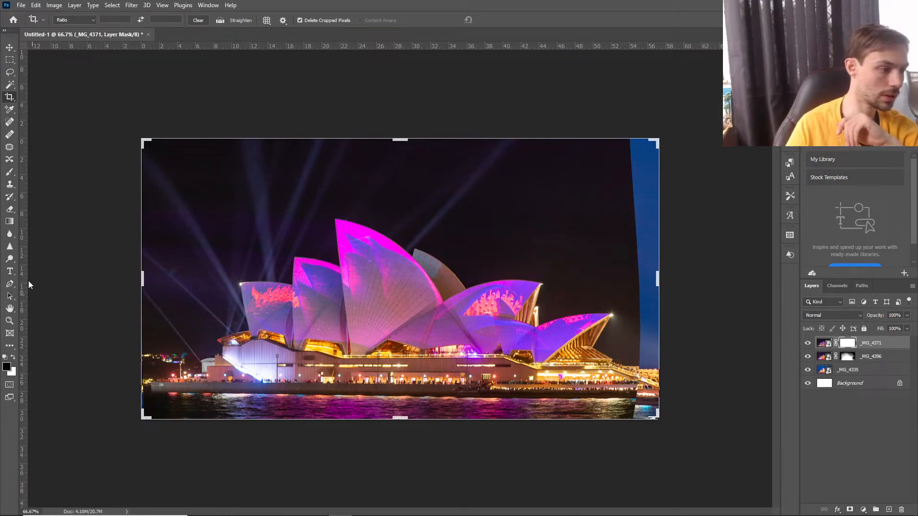
# Paint black on the mask over the outer sky, photo edges and water at 100% brush opacity, then around the sails at 33%.
pyautogui.click(9, 173)
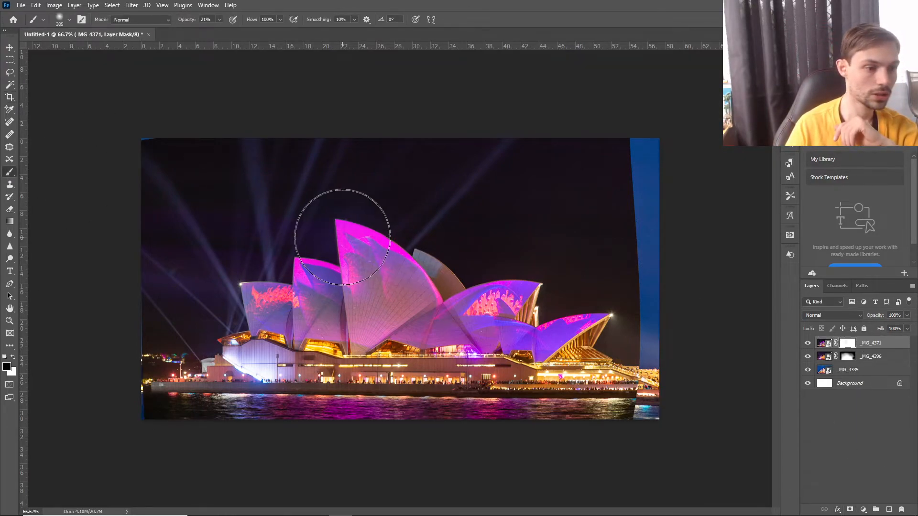
pyautogui.moveTo(611, 168); pyautogui.dragTo(619, 150)
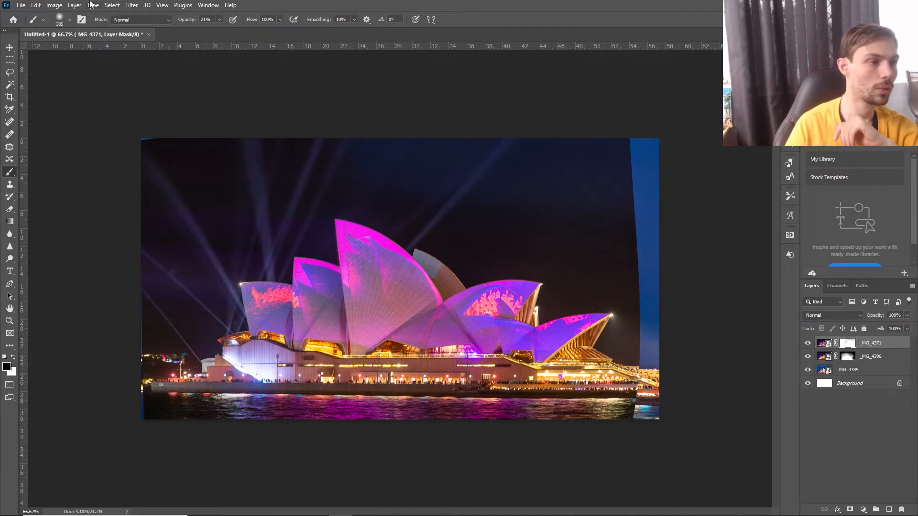
pyautogui.moveTo(241, 32); pyautogui.dragTo(261, 30)
pyautogui.moveTo(630, 153)
pyautogui.mouseDown()
pyautogui.moveTo(338, 132)
pyautogui.moveTo(510, 123)
pyautogui.moveTo(677, 150)
pyautogui.moveTo(210, 122)
pyautogui.mouseUp()
pyautogui.moveTo(655, 216)
pyautogui.mouseDown()
pyautogui.moveTo(666, 342)
pyautogui.moveTo(669, 290)
pyautogui.moveTo(678, 366)
pyautogui.moveTo(686, 362)
pyautogui.moveTo(670, 391)
pyautogui.moveTo(678, 409)
pyautogui.moveTo(669, 424)
pyautogui.moveTo(549, 445)
pyautogui.moveTo(116, 428)
pyautogui.moveTo(291, 451)
pyautogui.moveTo(499, 452)
pyautogui.moveTo(323, 461)
pyautogui.moveTo(430, 443)
pyautogui.moveTo(165, 437)
pyautogui.mouseUp()
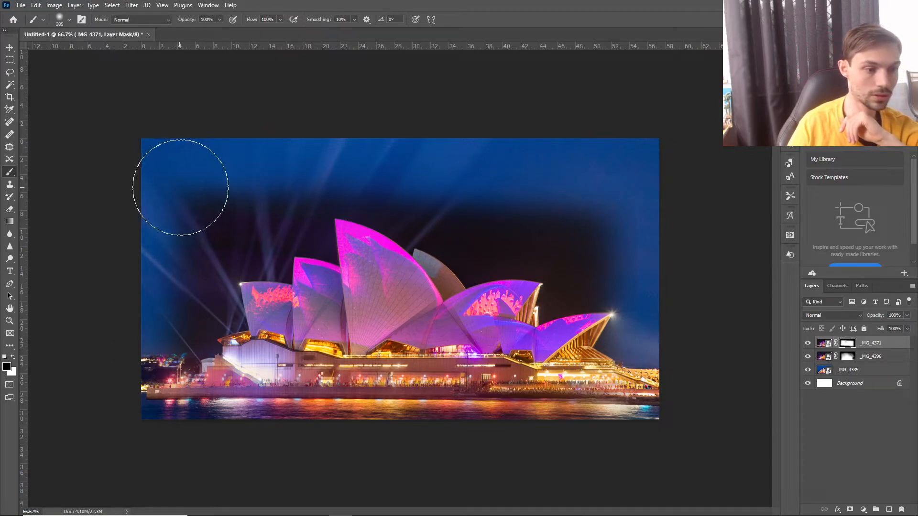
pyautogui.moveTo(198, 180); pyautogui.dragTo(152, 258)
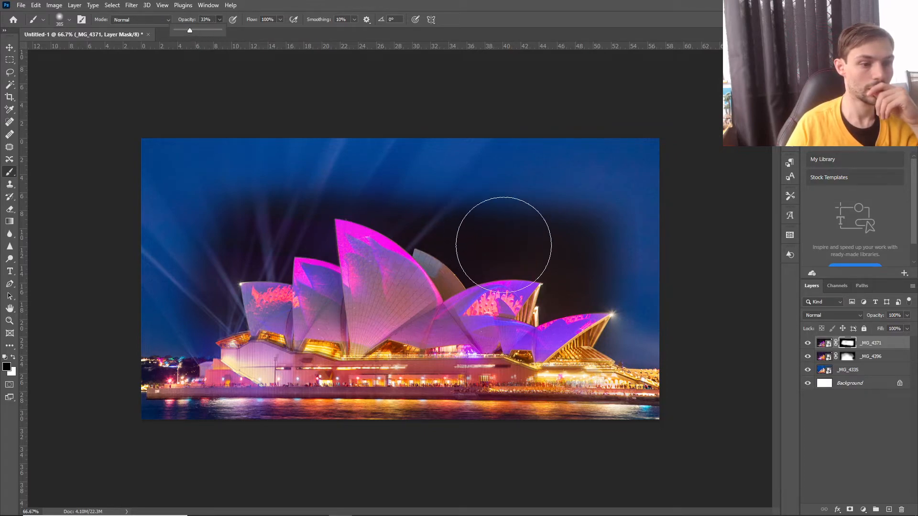
pyautogui.click(495, 242)
pyautogui.moveTo(527, 233)
pyautogui.mouseDown()
pyautogui.moveTo(573, 232)
pyautogui.moveTo(601, 249)
pyautogui.mouseUp()
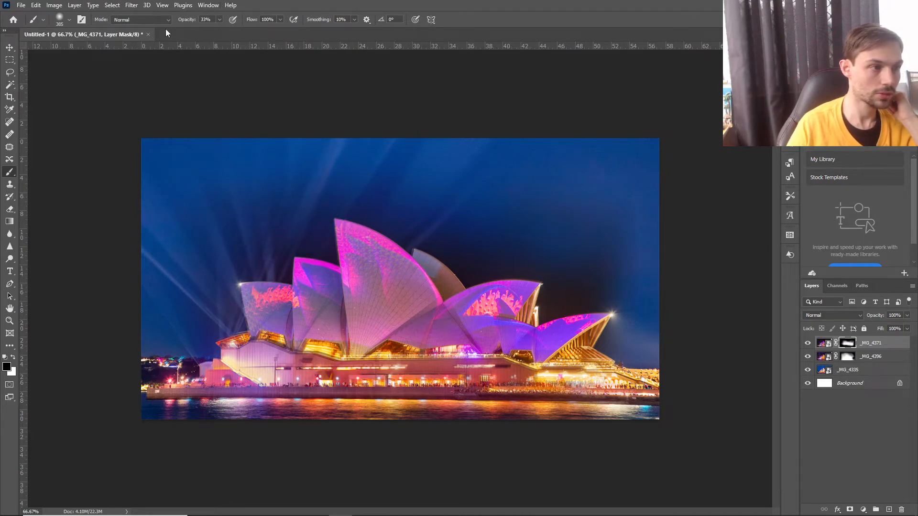
# Mask out the dark sky around the small rear sail with a soft 117 px black brush at 76% opacity.
pyautogui.click(66, 21)
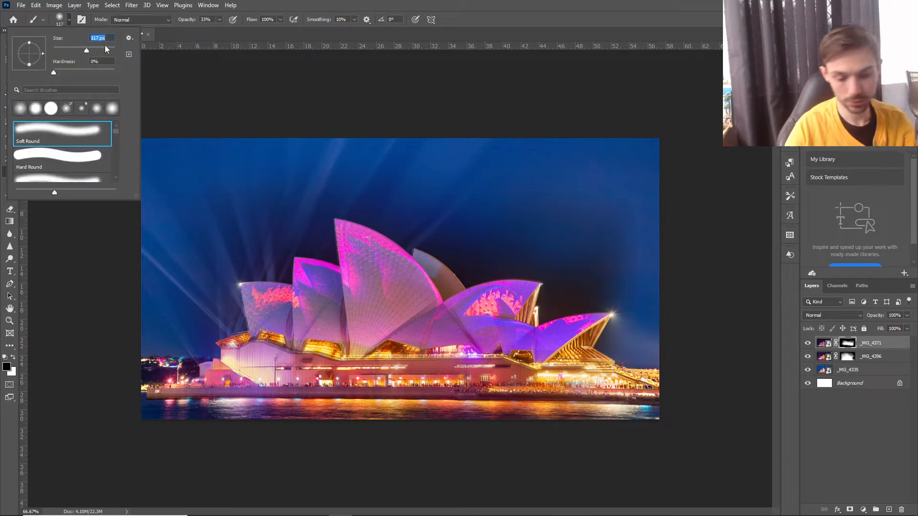
pyautogui.hotkey('ctrl', '+')
pyautogui.hotkey('ctrl', '+')
pyautogui.hotkey('ctrl', '+')
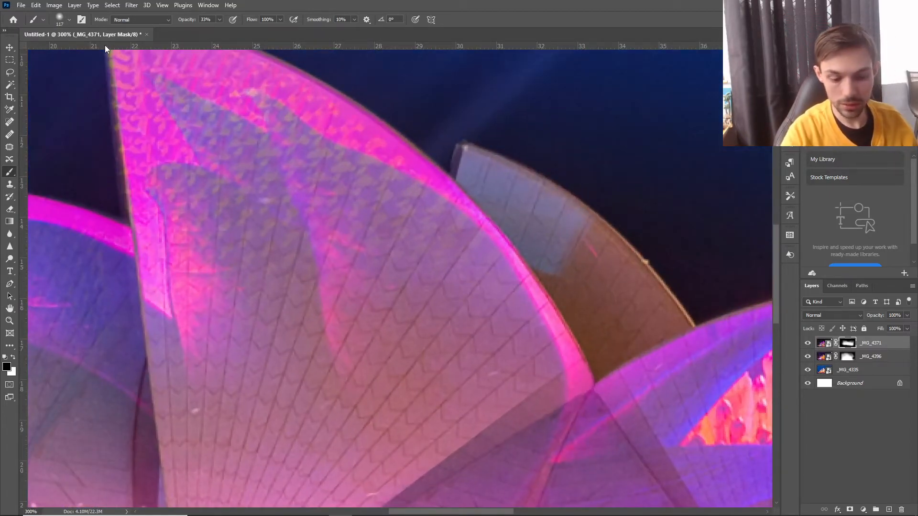
pyautogui.hotkey('ctrl', '-')
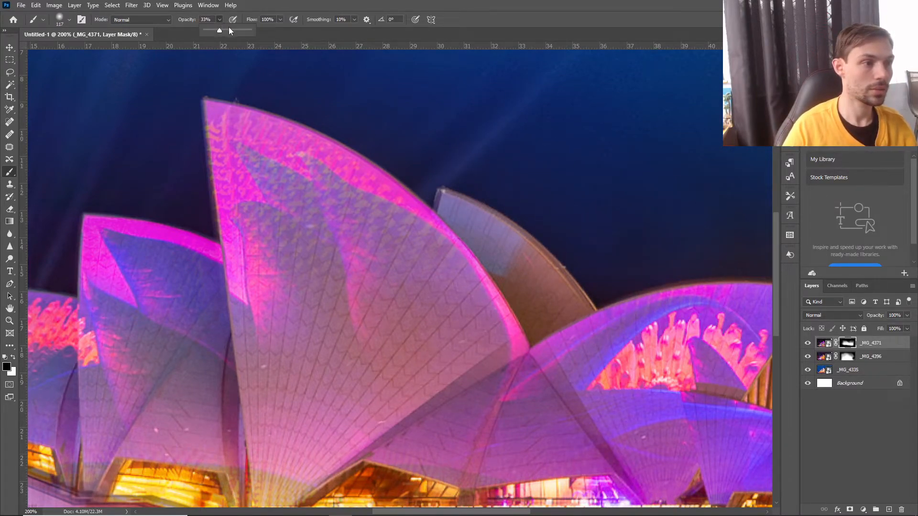
pyautogui.moveTo(229, 29); pyautogui.dragTo(240, 30)
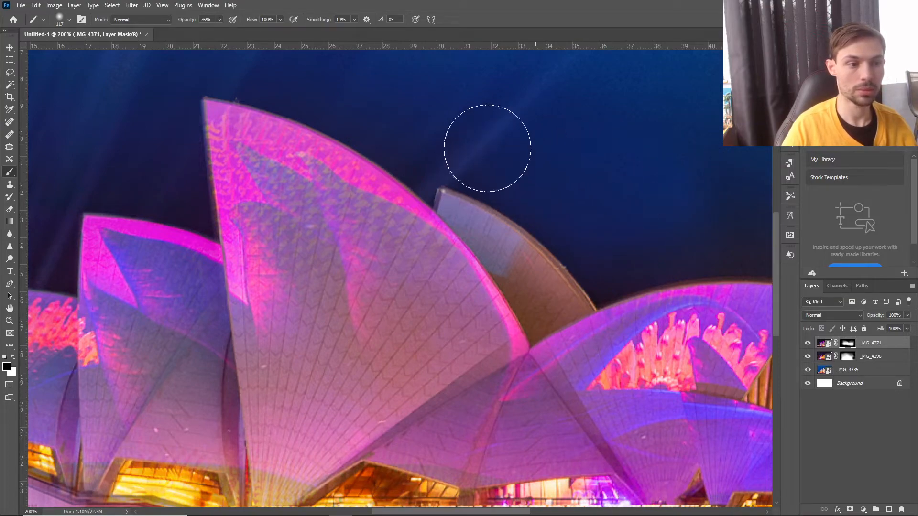
pyautogui.moveTo(488, 148)
pyautogui.mouseDown()
pyautogui.moveTo(478, 107)
pyautogui.moveTo(553, 200)
pyautogui.moveTo(515, 210)
pyautogui.mouseUp()
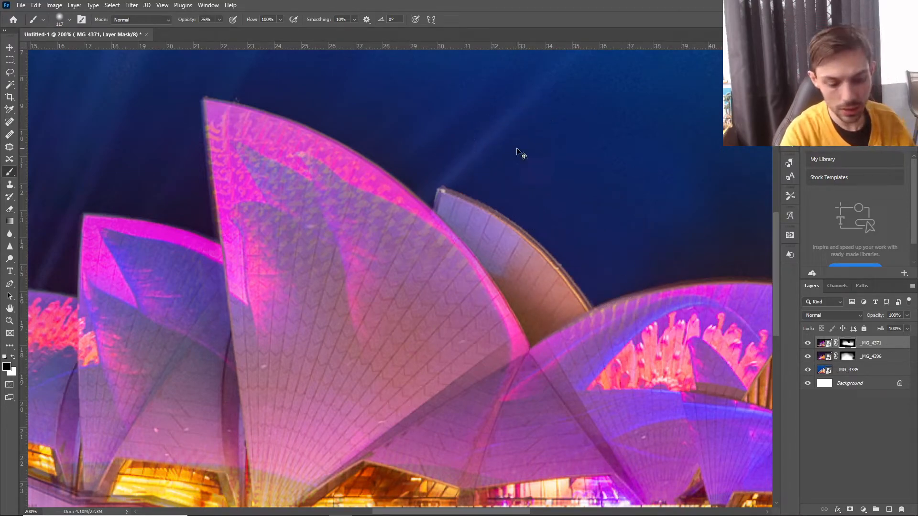
# Set the brush opacity to 51% and paint away the remaining dark sky around the sails on the _MG_4371 mask.
pyautogui.hotkey('ctrl', '-')
pyautogui.hotkey('ctrl', '-')
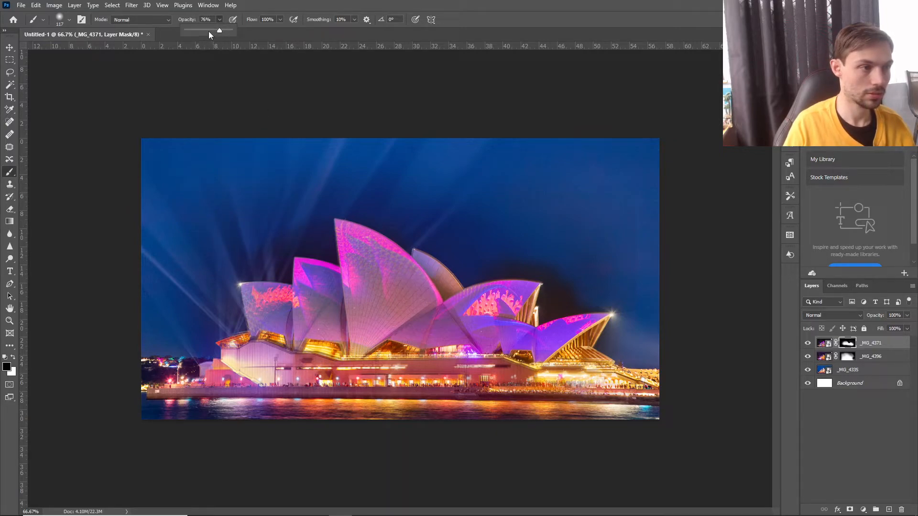
pyautogui.click(70, 20)
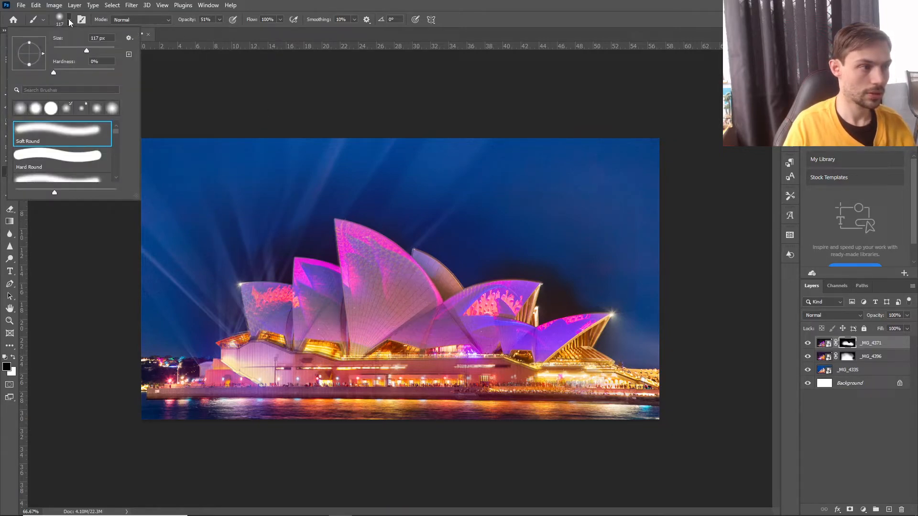
pyautogui.click(293, 1)
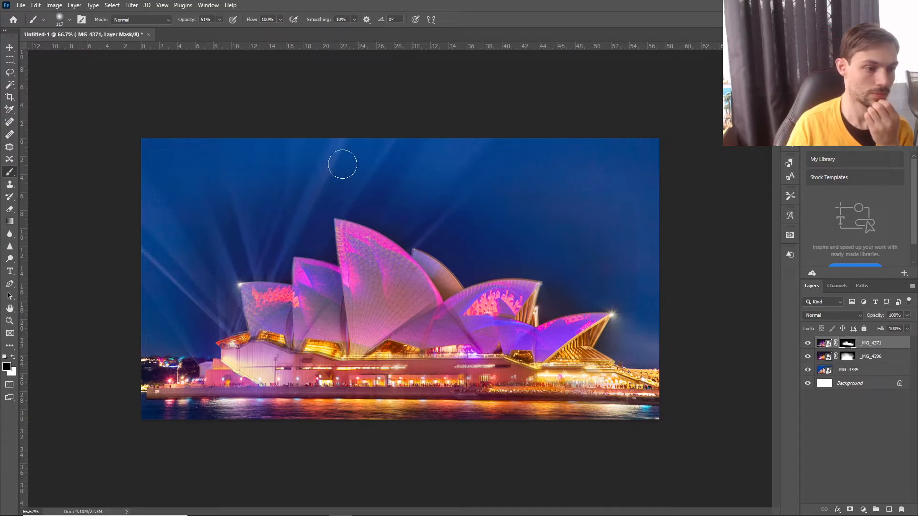
# Paint black at 51% opacity over the middle and base of the tallest sail on the _MG_4371 mask to bring through the yellow pattern.
pyautogui.hotkey('ctrl', '+')
pyautogui.hotkey('ctrl', '+')
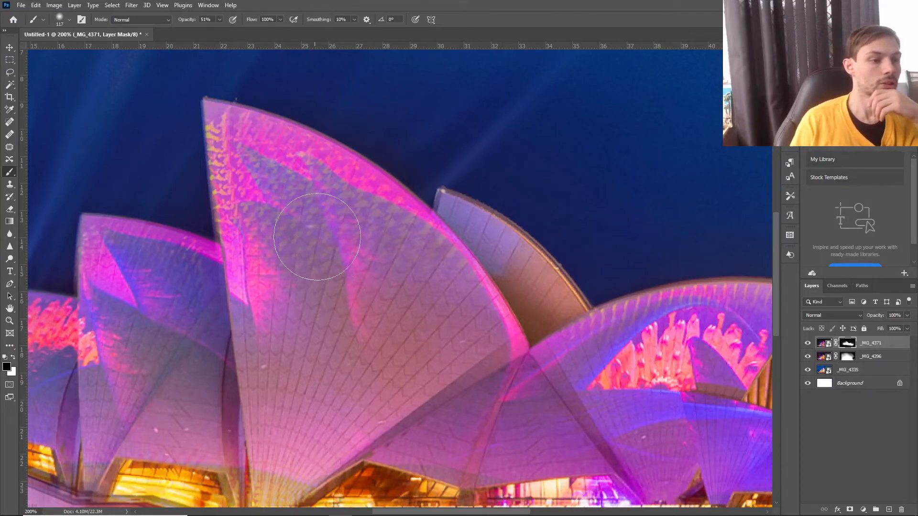
pyautogui.scroll(1, 327, 239)
pyautogui.click(324, 248)
pyautogui.moveTo(330, 228)
pyautogui.mouseDown()
pyautogui.moveTo(382, 258)
pyautogui.moveTo(445, 345)
pyautogui.moveTo(457, 337)
pyautogui.moveTo(397, 334)
pyautogui.moveTo(364, 267)
pyautogui.moveTo(383, 225)
pyautogui.moveTo(346, 236)
pyautogui.moveTo(382, 278)
pyautogui.moveTo(335, 282)
pyautogui.moveTo(363, 306)
pyautogui.moveTo(343, 336)
pyautogui.moveTo(289, 336)
pyautogui.moveTo(308, 378)
pyautogui.moveTo(306, 421)
pyautogui.moveTo(311, 411)
pyautogui.mouseUp()
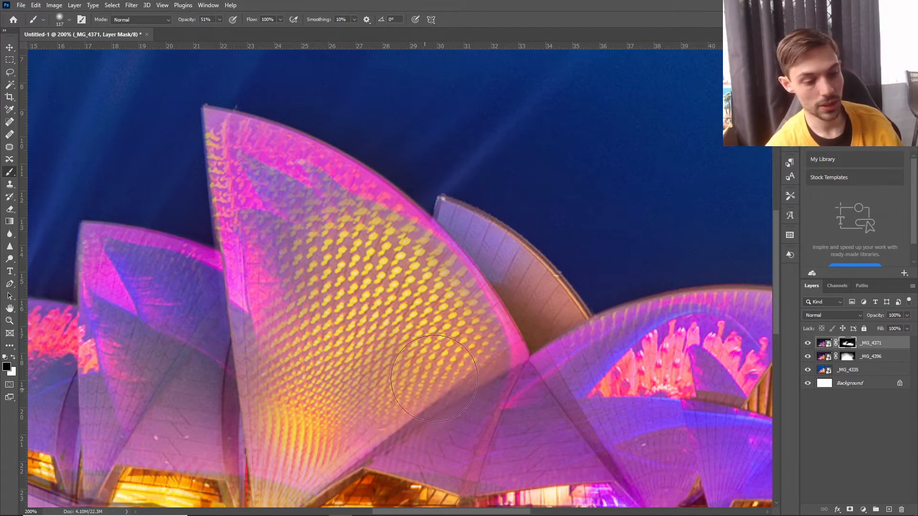
pyautogui.moveTo(382, 378)
pyautogui.mouseDown()
pyautogui.moveTo(323, 435)
pyautogui.moveTo(354, 431)
pyautogui.moveTo(278, 364)
pyautogui.moveTo(277, 344)
pyautogui.moveTo(280, 452)
pyautogui.moveTo(301, 461)
pyautogui.mouseUp()
# Blend the yellow pattern into the right-hand sails and the two left sails by painting the _MG_4371 mask black at 51% opacity.
pyautogui.hotkey('ctrl', '-')
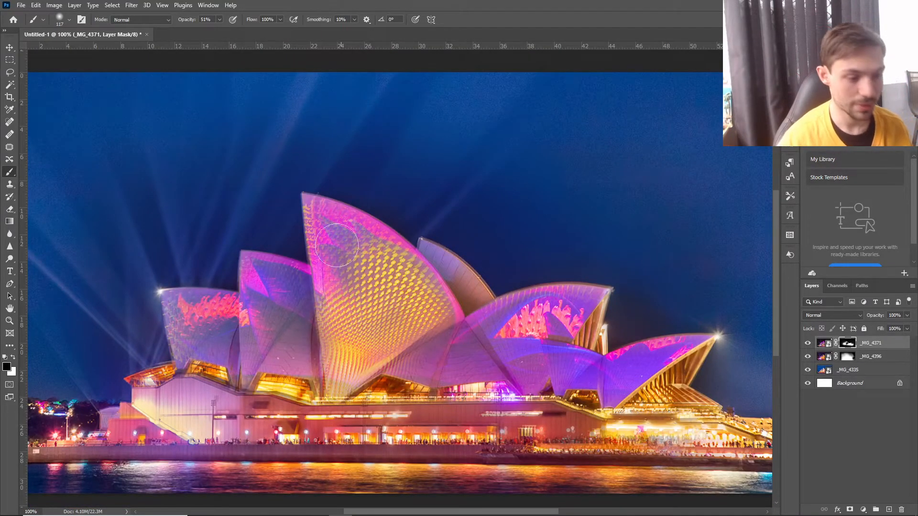
pyautogui.click(432, 354)
pyautogui.moveTo(439, 337)
pyautogui.mouseDown()
pyautogui.moveTo(406, 359)
pyautogui.moveTo(441, 342)
pyautogui.moveTo(412, 355)
pyautogui.moveTo(474, 347)
pyautogui.moveTo(464, 336)
pyautogui.moveTo(467, 362)
pyautogui.moveTo(457, 369)
pyautogui.moveTo(457, 346)
pyautogui.moveTo(472, 366)
pyautogui.moveTo(490, 368)
pyautogui.moveTo(486, 319)
pyautogui.moveTo(493, 329)
pyautogui.moveTo(512, 311)
pyautogui.moveTo(581, 301)
pyautogui.moveTo(526, 309)
pyautogui.moveTo(542, 319)
pyautogui.moveTo(527, 382)
pyautogui.moveTo(525, 360)
pyautogui.moveTo(579, 402)
pyautogui.moveTo(574, 370)
pyautogui.moveTo(628, 376)
pyautogui.moveTo(650, 361)
pyautogui.moveTo(613, 382)
pyautogui.moveTo(535, 369)
pyautogui.mouseUp()
pyautogui.moveTo(180, 318); pyautogui.dragTo(173, 316)
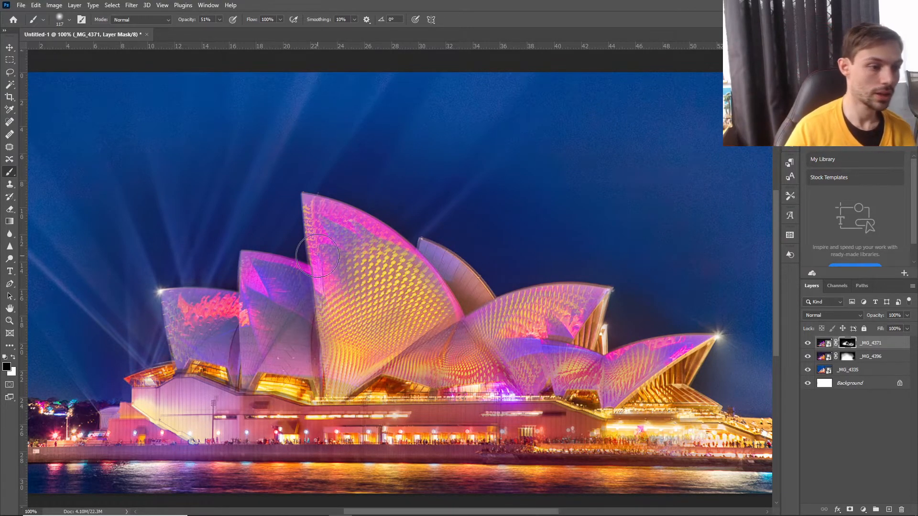
pyautogui.moveTo(317, 256)
pyautogui.mouseDown()
pyautogui.moveTo(338, 235)
pyautogui.moveTo(347, 243)
pyautogui.moveTo(381, 346)
pyautogui.moveTo(350, 360)
pyautogui.moveTo(290, 334)
pyautogui.moveTo(298, 303)
pyautogui.moveTo(272, 280)
pyautogui.moveTo(301, 362)
pyautogui.moveTo(252, 342)
pyautogui.moveTo(265, 313)
pyautogui.mouseUp()
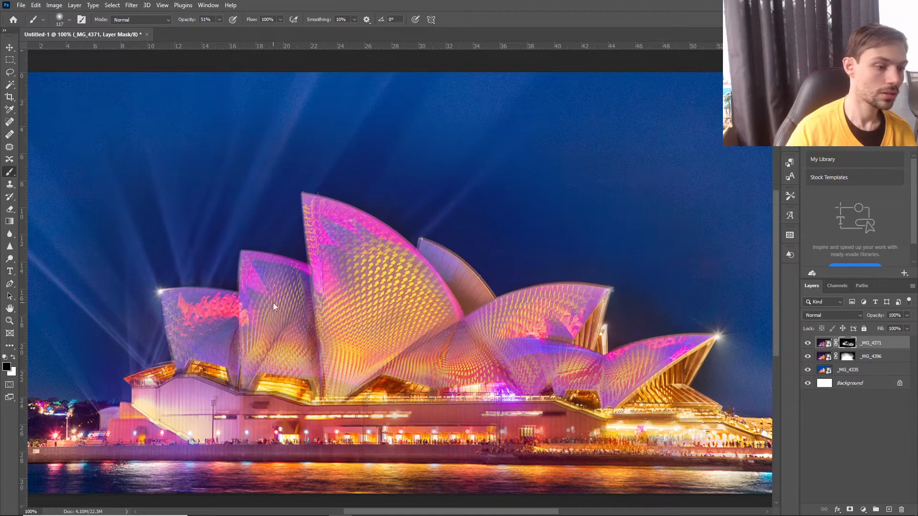
pyautogui.moveTo(258, 348)
pyautogui.mouseDown()
pyautogui.moveTo(261, 378)
pyautogui.moveTo(229, 341)
pyautogui.moveTo(198, 329)
pyautogui.moveTo(185, 356)
pyautogui.moveTo(203, 316)
pyautogui.moveTo(218, 365)
pyautogui.moveTo(229, 368)
pyautogui.moveTo(190, 364)
pyautogui.moveTo(211, 378)
pyautogui.moveTo(424, 391)
pyautogui.moveTo(214, 385)
pyautogui.moveTo(442, 391)
pyautogui.mouseUp()
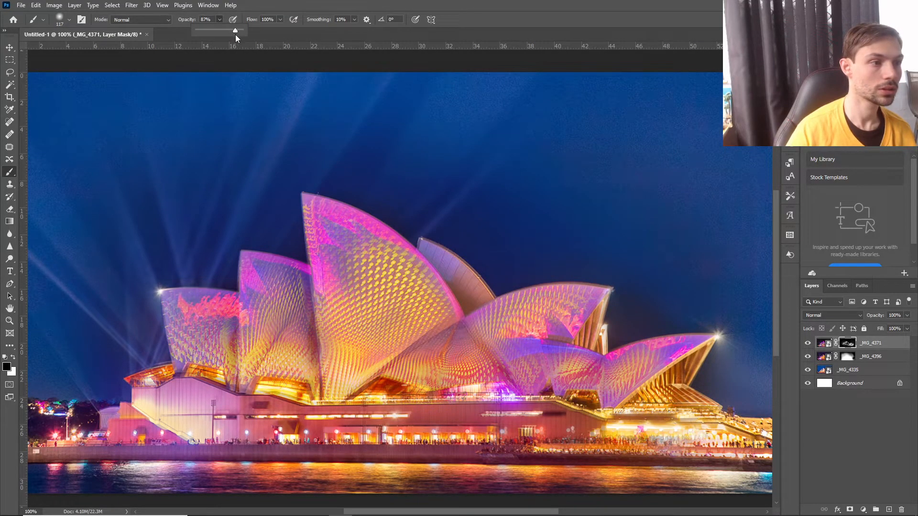
# Raise the brush opacity to 88% and mask out _MG_4371 along the base of the sails and the building's upper terrace.
pyautogui.moveTo(236, 34); pyautogui.dragTo(237, 34)
pyautogui.moveTo(420, 390)
pyautogui.mouseDown()
pyautogui.moveTo(183, 371)
pyautogui.moveTo(176, 384)
pyautogui.moveTo(143, 389)
pyautogui.moveTo(541, 399)
pyautogui.moveTo(602, 417)
pyautogui.moveTo(714, 412)
pyautogui.moveTo(751, 423)
pyautogui.moveTo(685, 426)
pyautogui.moveTo(562, 413)
pyautogui.mouseUp()
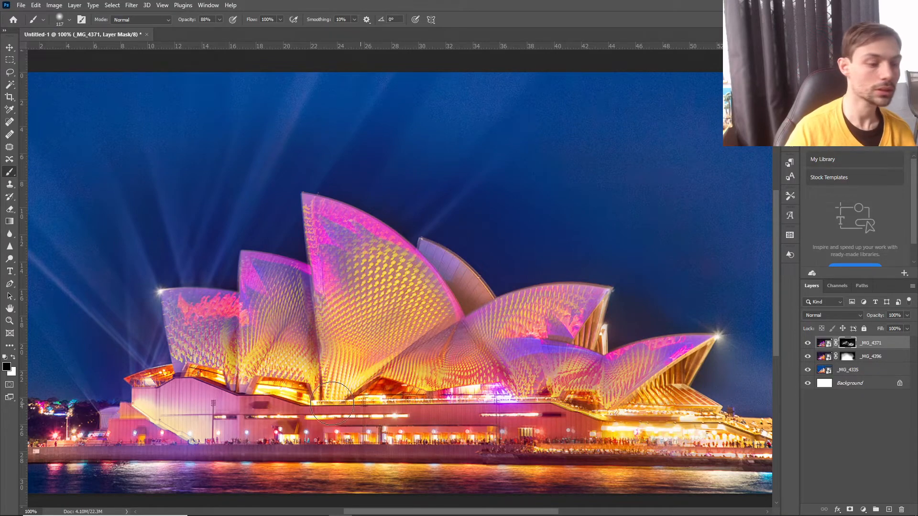
pyautogui.moveTo(332, 404)
pyautogui.mouseDown()
pyautogui.moveTo(230, 388)
pyautogui.moveTo(146, 391)
pyautogui.moveTo(166, 406)
pyautogui.moveTo(559, 407)
pyautogui.moveTo(540, 417)
pyautogui.mouseUp()
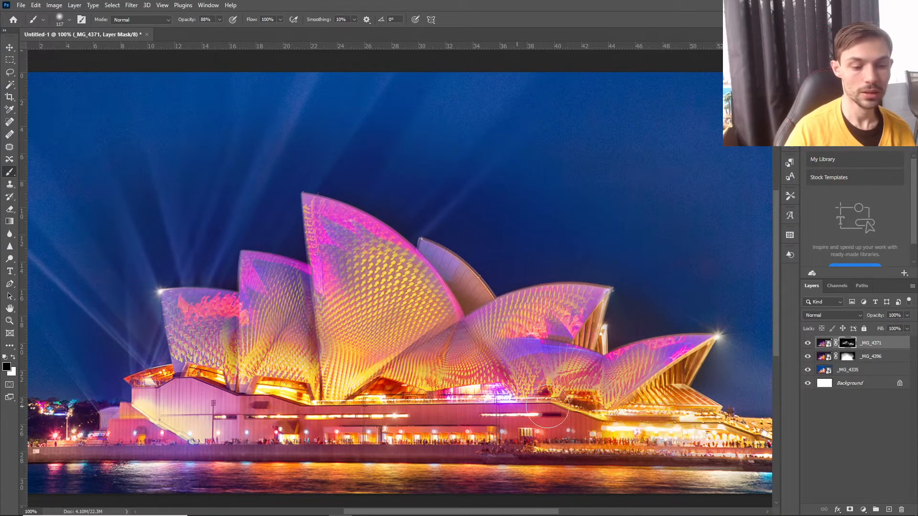
pyautogui.moveTo(576, 362)
pyautogui.mouseDown()
pyautogui.moveTo(564, 367)
pyautogui.moveTo(586, 404)
pyautogui.mouseUp()
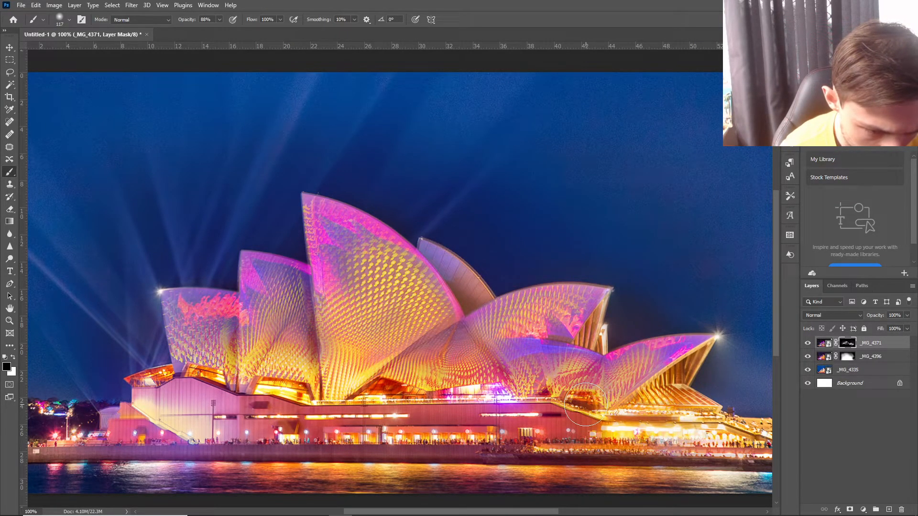
# Compare the blend by hiding and showing the _MG_4371, _MG_4396 and _MG_4335 layers, including a view of the masked _MG_4371 alone.
pyautogui.click(807, 343)
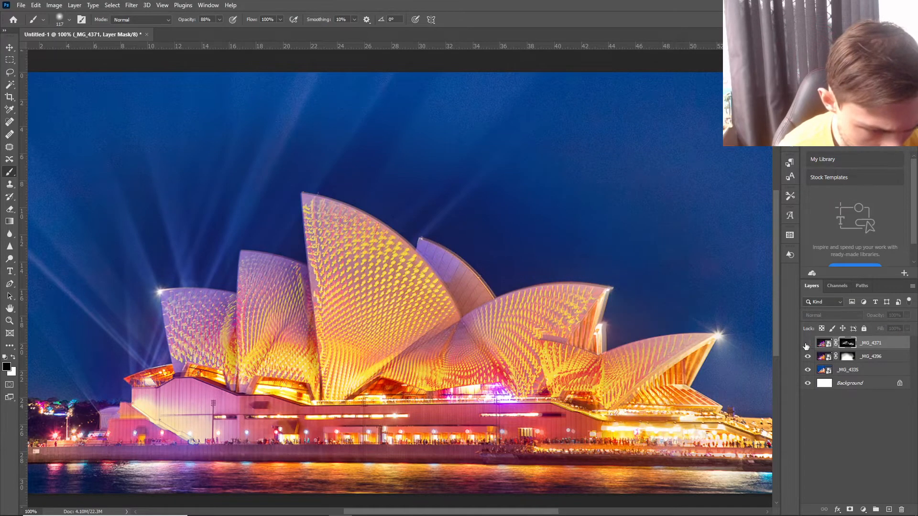
pyautogui.click(807, 344)
pyautogui.click(807, 343)
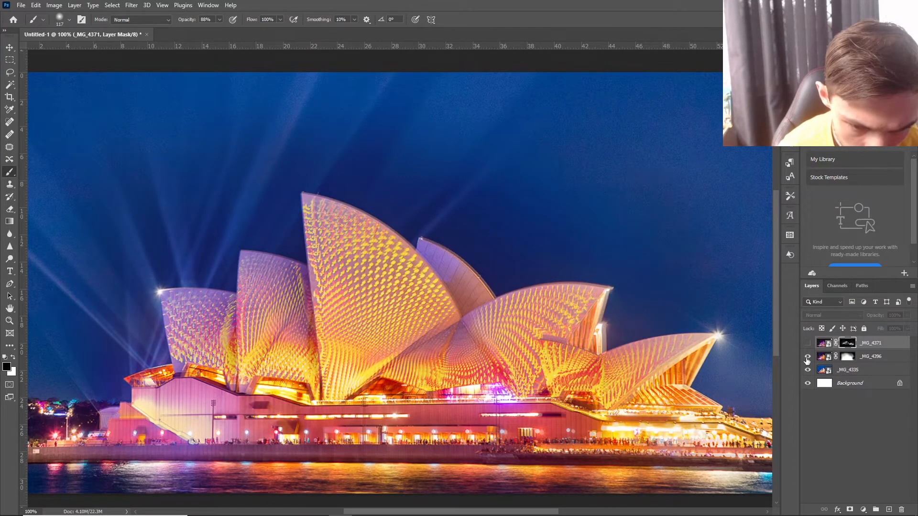
pyautogui.click(807, 358)
pyautogui.click(807, 358)
pyautogui.click(807, 343)
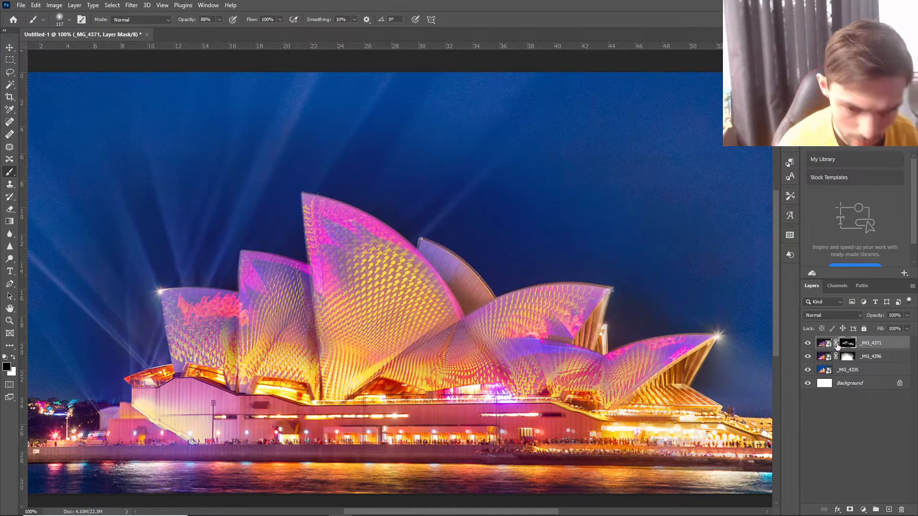
pyautogui.click(808, 357)
pyautogui.click(808, 370)
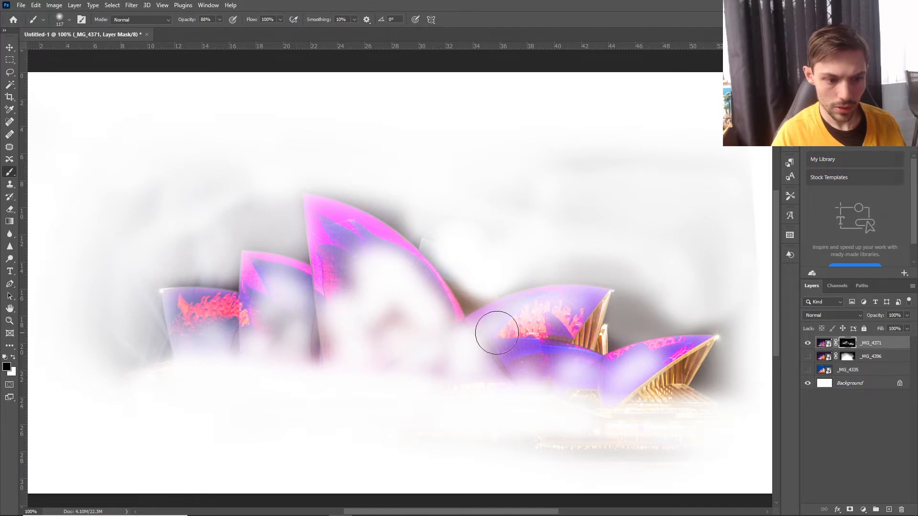
pyautogui.click(806, 358)
pyautogui.click(808, 370)
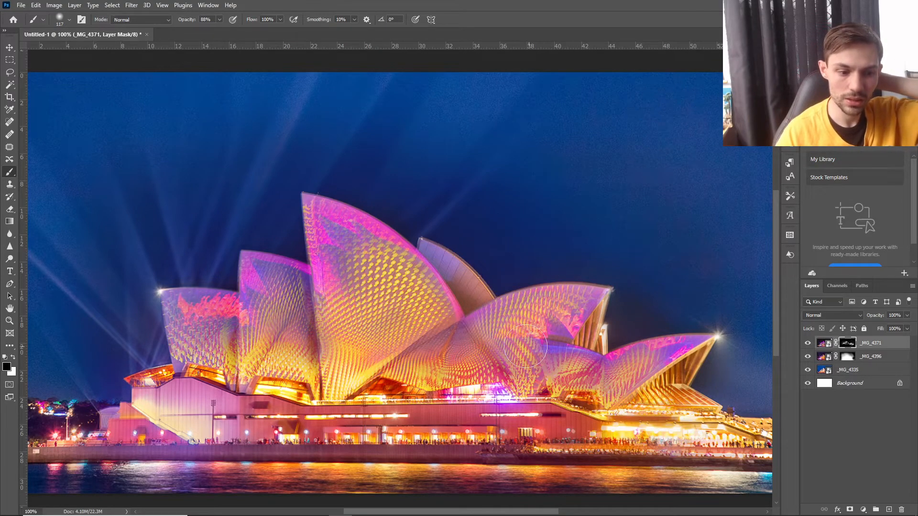
# Mask out the purple patch between the right-hand sails at 88% opacity, and touch up the rightmost sail's ribs with an 84 px brush at 47%.
pyautogui.moveTo(529, 348); pyautogui.dragTo(527, 377)
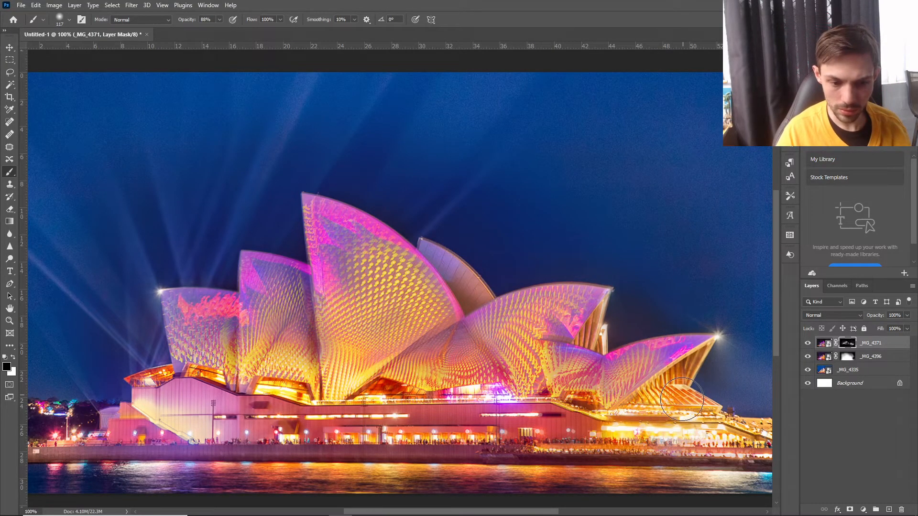
pyautogui.scroll(-2, 680, 390)
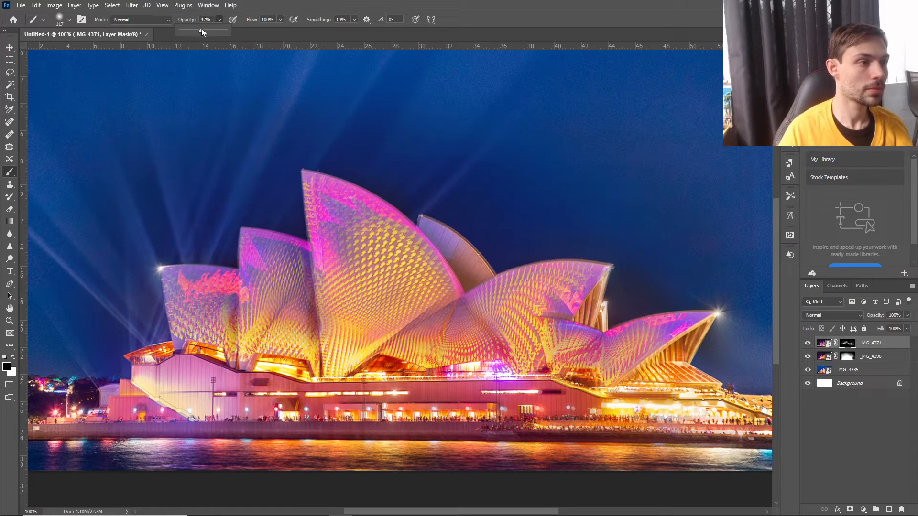
pyautogui.click(165, 22)
pyautogui.click(65, 21)
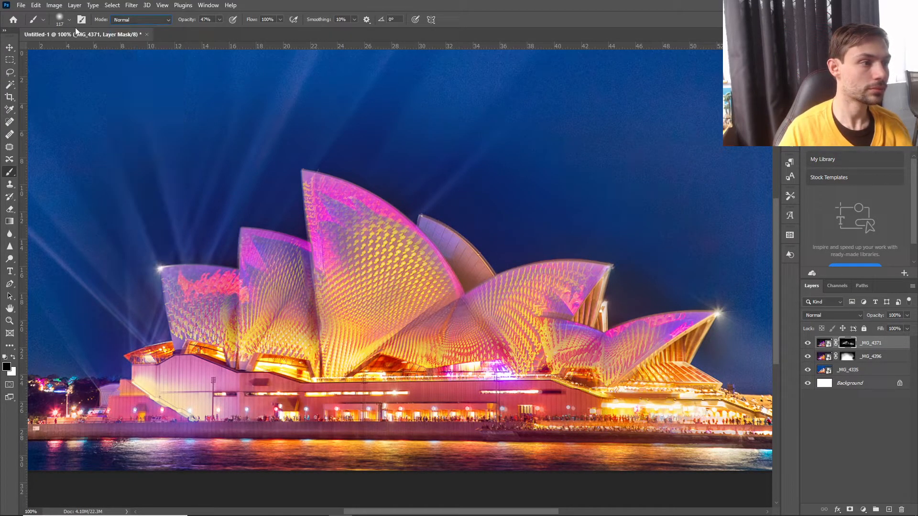
pyautogui.click(70, 21)
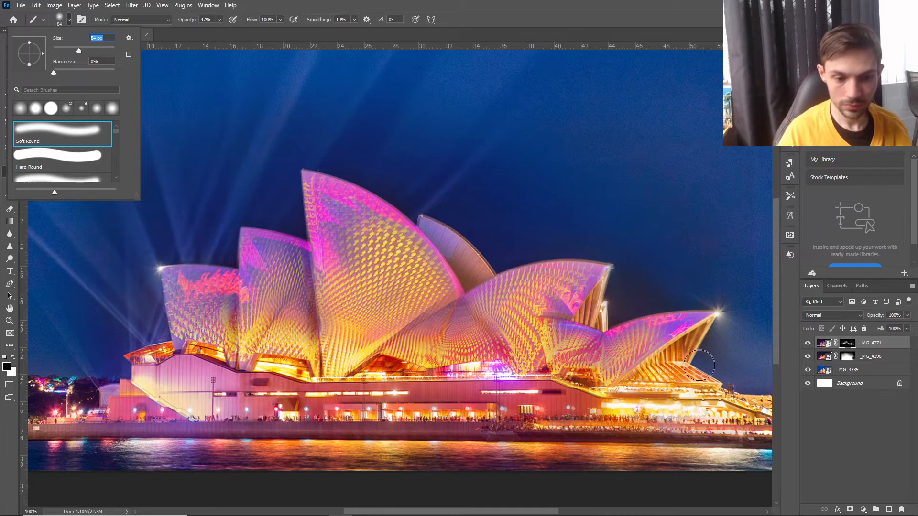
pyautogui.moveTo(691, 346); pyautogui.dragTo(680, 355)
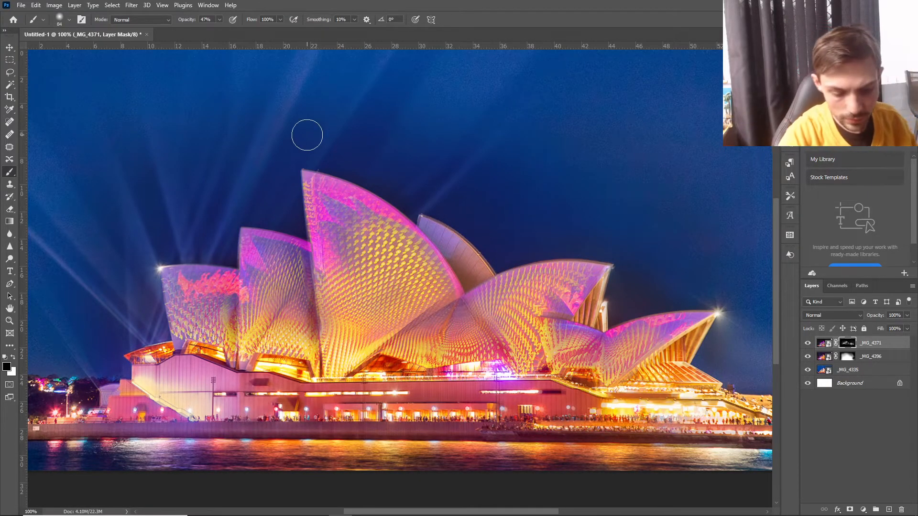
# Touch up the _MG_4371 mask over the tallest sail's upper edge with the 84 px black brush at 47% opacity.
pyautogui.hotkey('ctrl', '+')
pyautogui.hotkey('ctrl', '+')
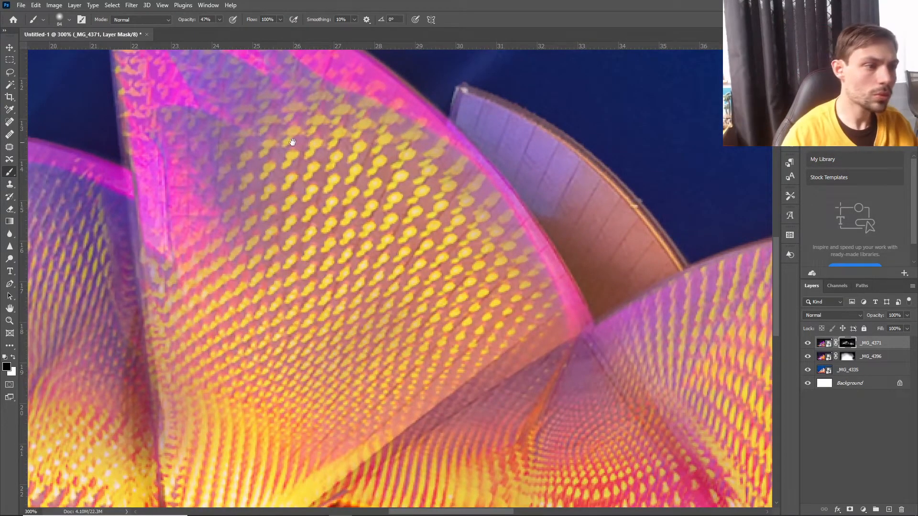
pyautogui.moveTo(285, 151); pyautogui.dragTo(445, 276)
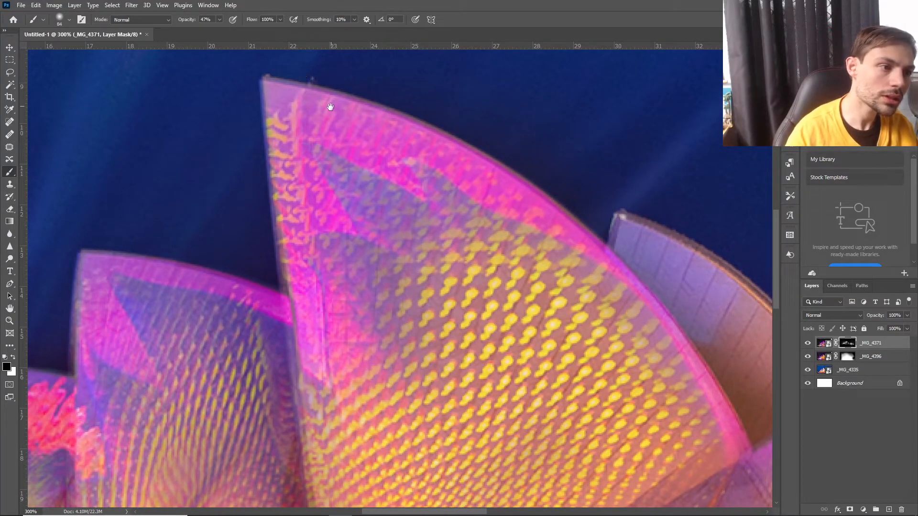
pyautogui.click(509, 184)
pyautogui.click(470, 207)
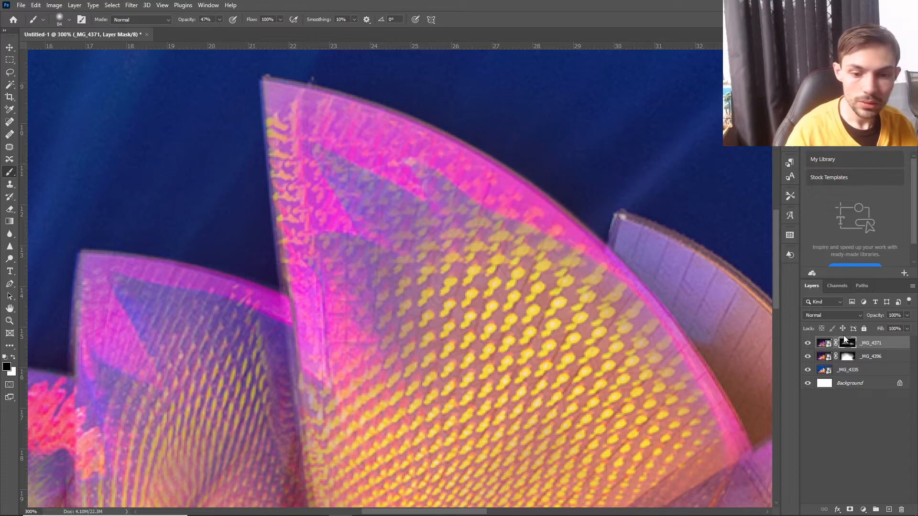
# Select the _MG_4371 layer's image instead of its mask and try to free-transform it.
pyautogui.click(825, 344)
pyautogui.hotkey('ctrl', '-')
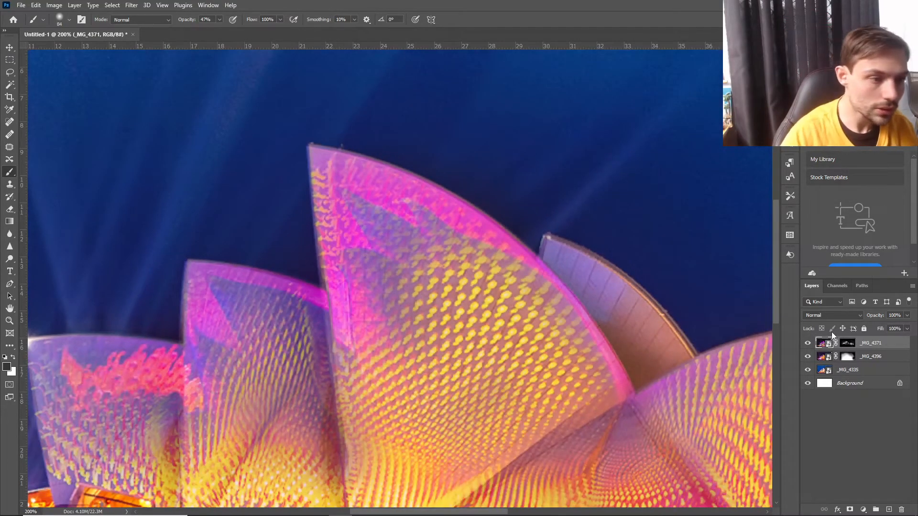
pyautogui.hotkey('ctrl', '-')
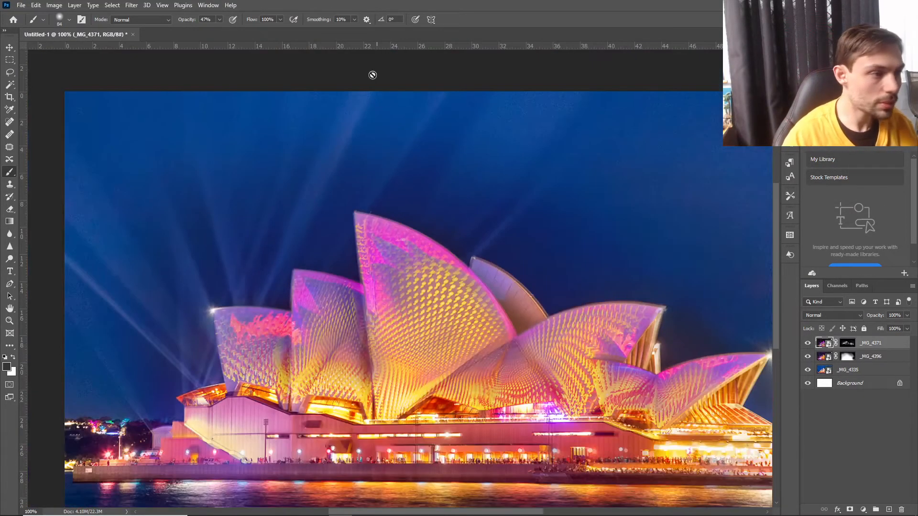
pyautogui.hotkey('ctrl', 't')
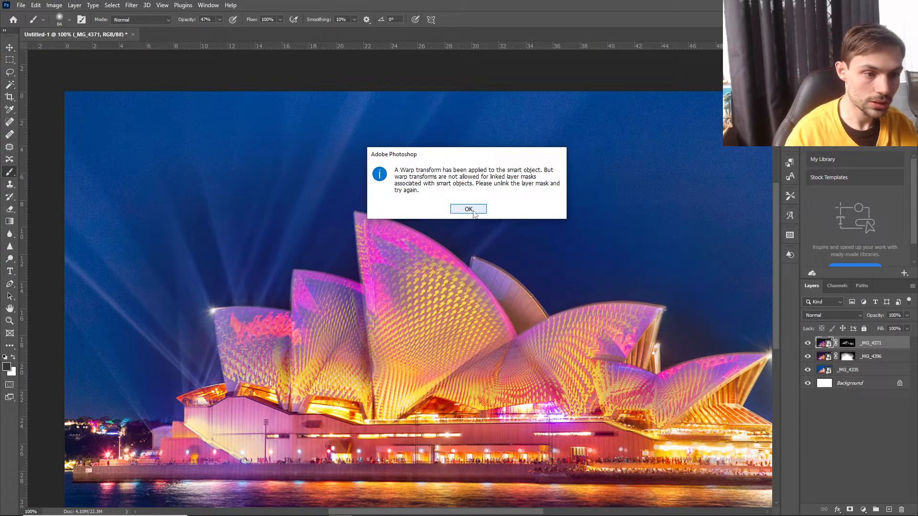
pyautogui.click(473, 209)
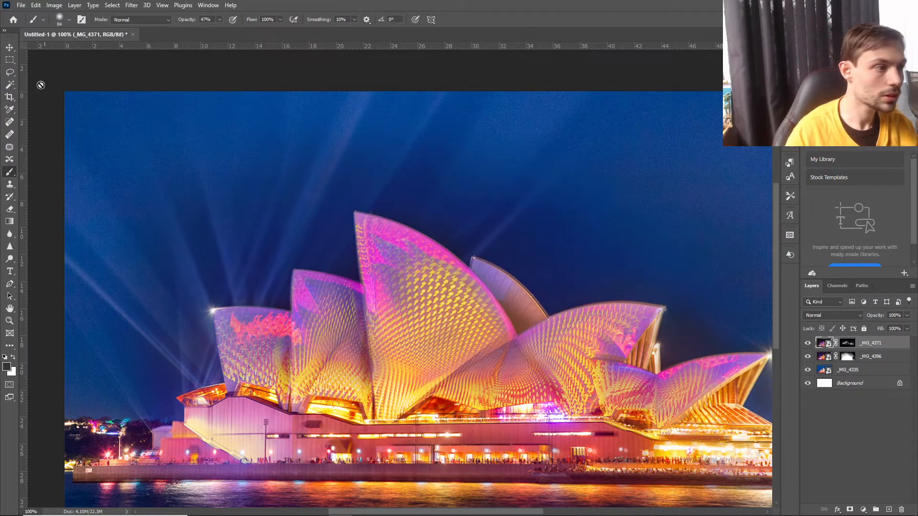
# Switch to the Move tool, try a transform on the _MG_4371 image again, and shift the layer slightly up and left.
pyautogui.click(10, 48)
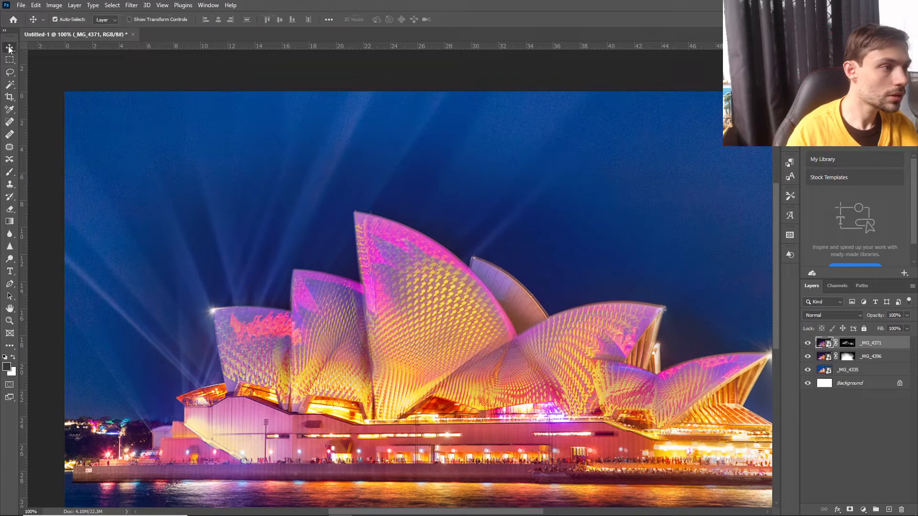
pyautogui.click(54, 5)
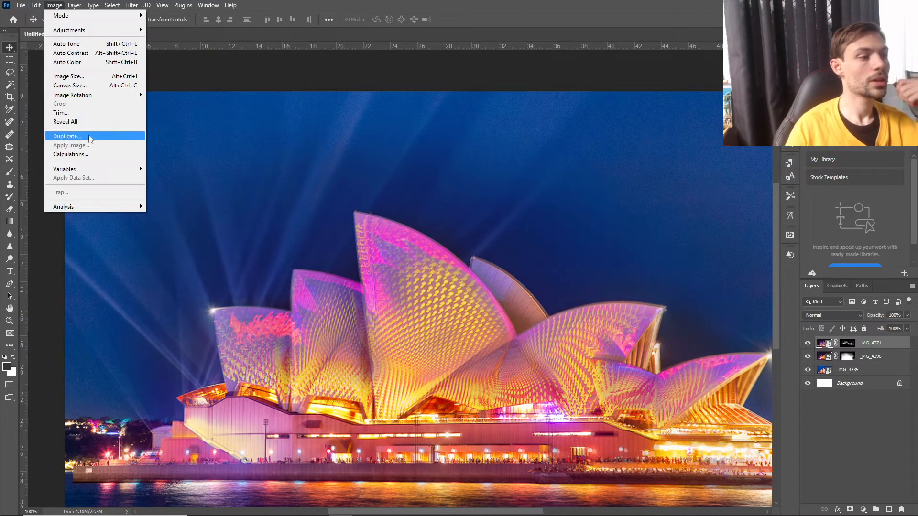
pyautogui.moveTo(28, 4)
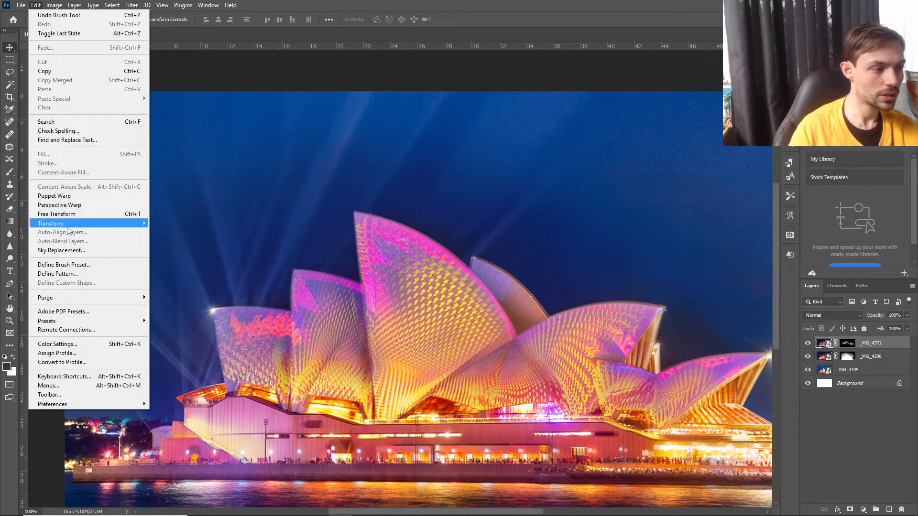
pyautogui.moveTo(86, 224)
pyautogui.click(186, 240)
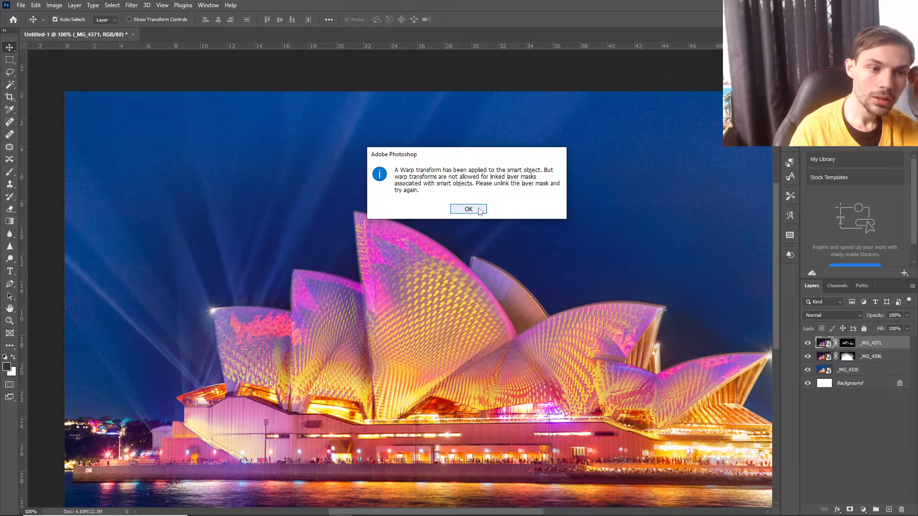
pyautogui.click(479, 210)
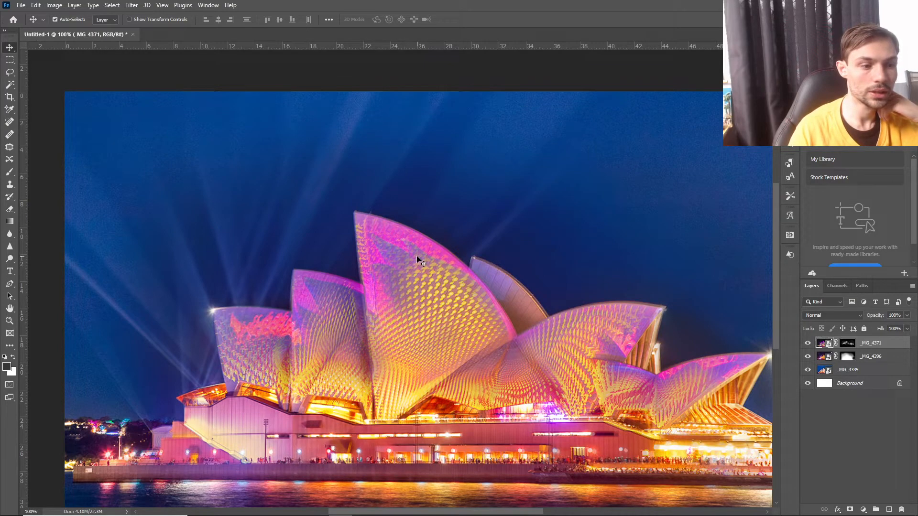
pyautogui.moveTo(421, 260)
pyautogui.mouseDown()
pyautogui.moveTo(429, 261)
pyautogui.moveTo(416, 257)
pyautogui.mouseUp()
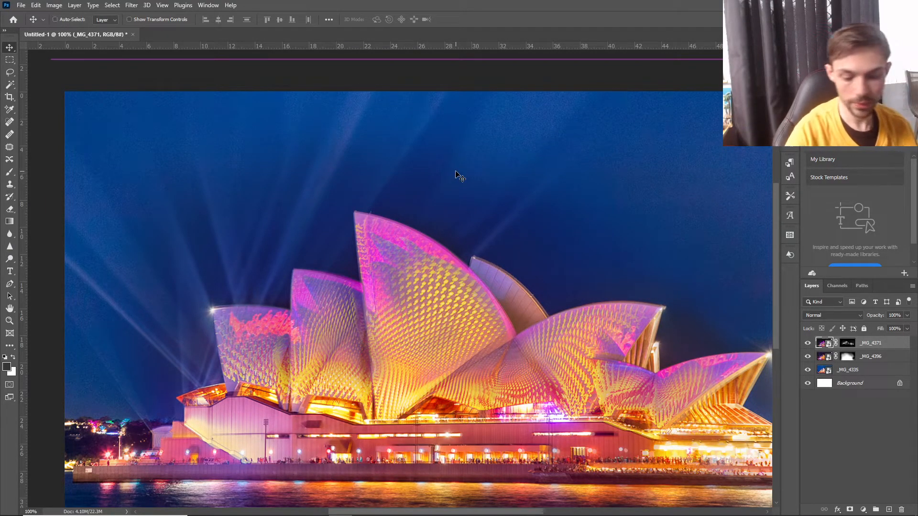
# Examine the whole opera house composite at reduced size, and inspect the tallest sail's blended edges up close.
pyautogui.hotkey('ctrl', '-')
pyautogui.hotkey('ctrl', '-')
pyautogui.hotkey('ctrl', '-')
pyautogui.hotkey('ctrl', '-')
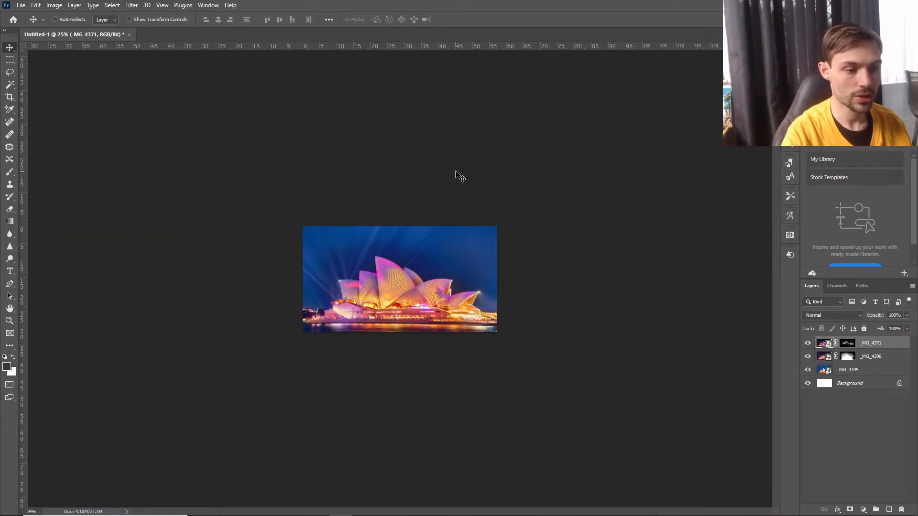
pyautogui.hotkey('ctrl', '+')
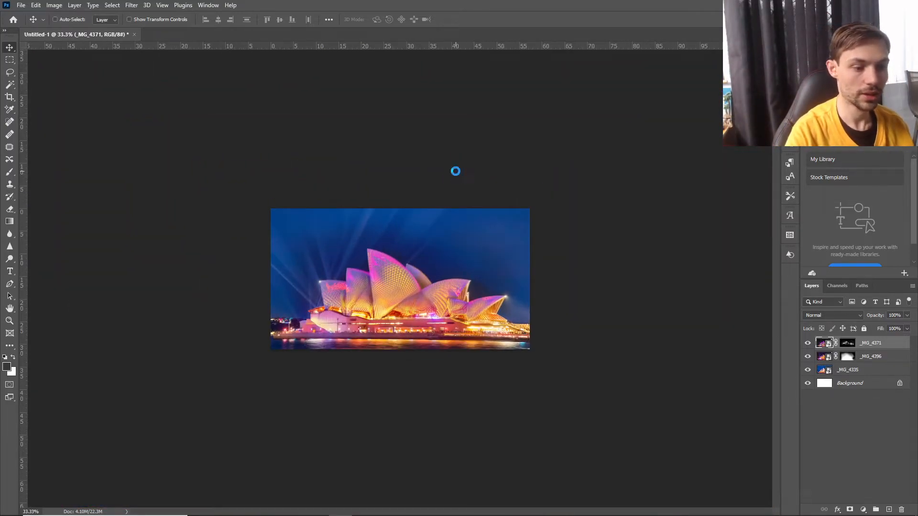
pyautogui.hotkey('ctrl', 'p')
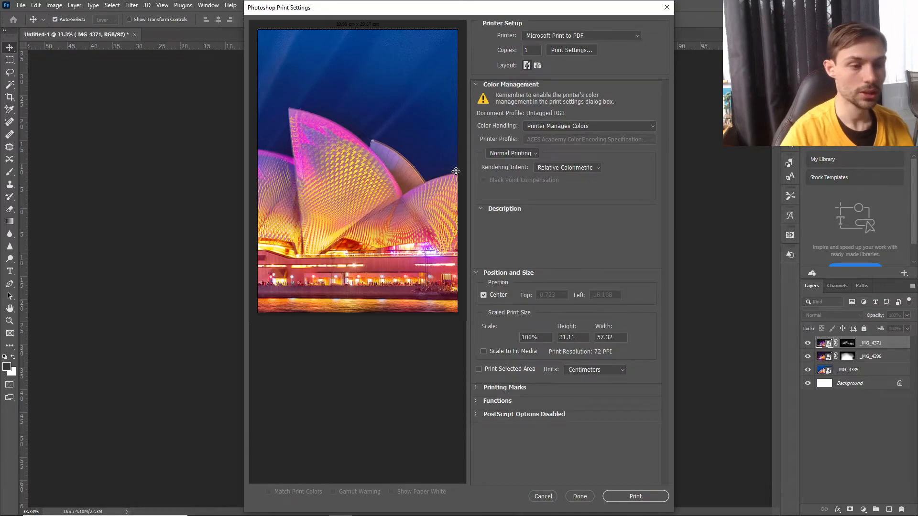
pyautogui.click(543, 497)
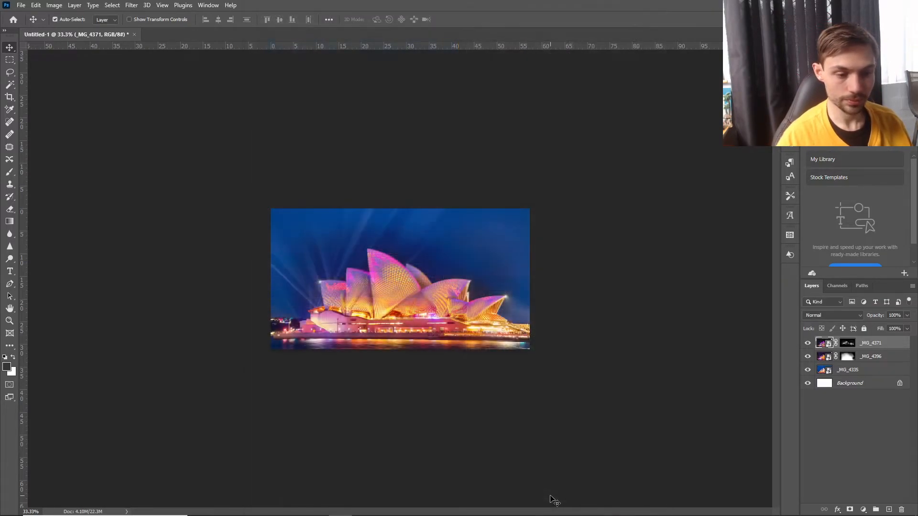
pyautogui.hotkey('ctrl', '-')
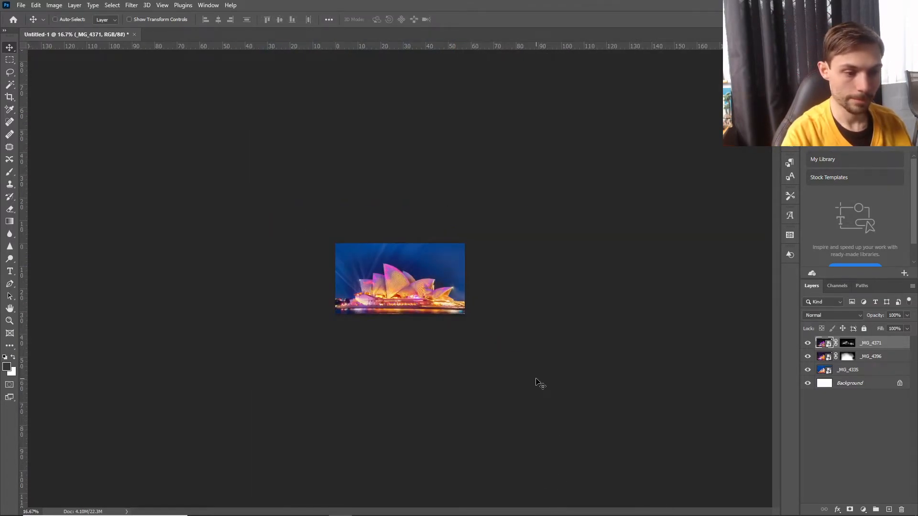
pyautogui.hotkey('ctrl', '-')
pyautogui.hotkey('ctrl', '+')
pyautogui.hotkey('ctrl', '+')
pyautogui.hotkey('ctrl', '+')
pyautogui.hotkey('ctrl', '+')
pyautogui.hotkey('ctrl', '+')
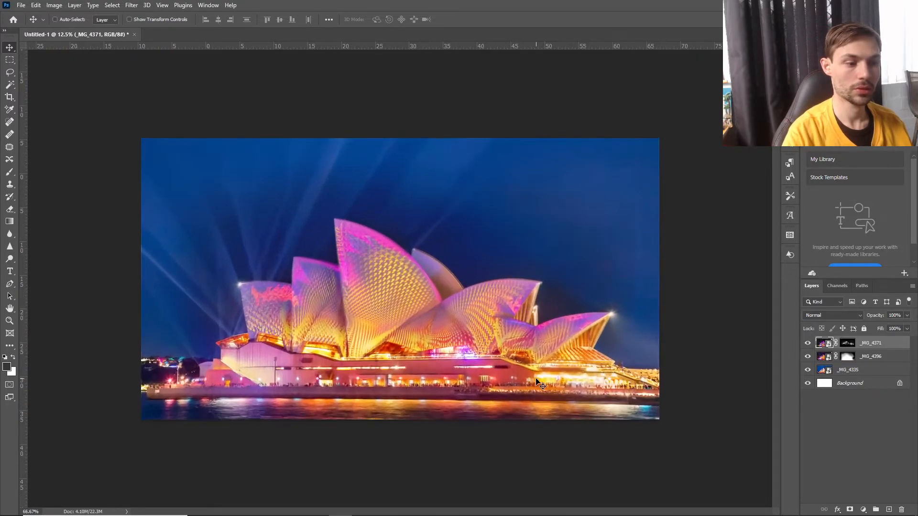
pyautogui.hotkey('ctrl', '+')
pyautogui.hotkey('ctrl', '+')
pyautogui.hotkey('ctrl', '+')
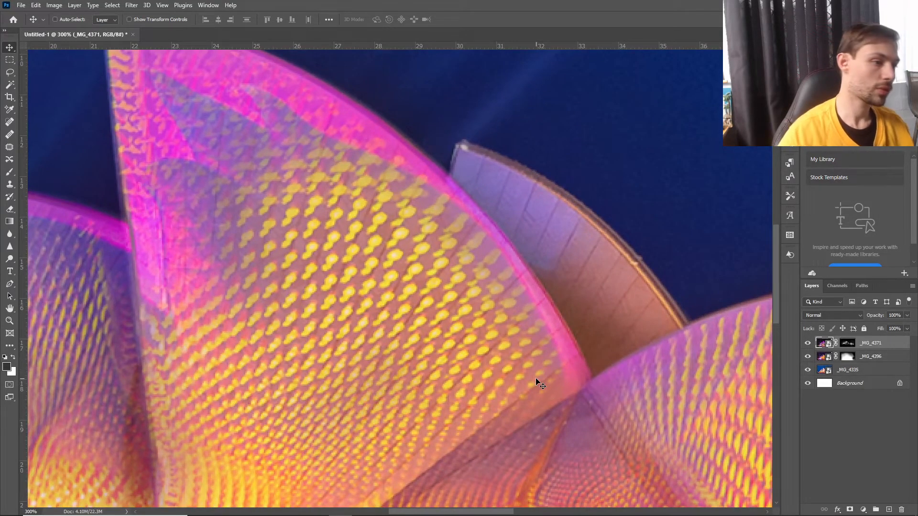
# Mask out the tip of the tallest sail on the _MG_4371 layer mask with the 84 px black brush at 70% opacity.
pyautogui.moveTo(159, 131); pyautogui.dragTo(454, 306)
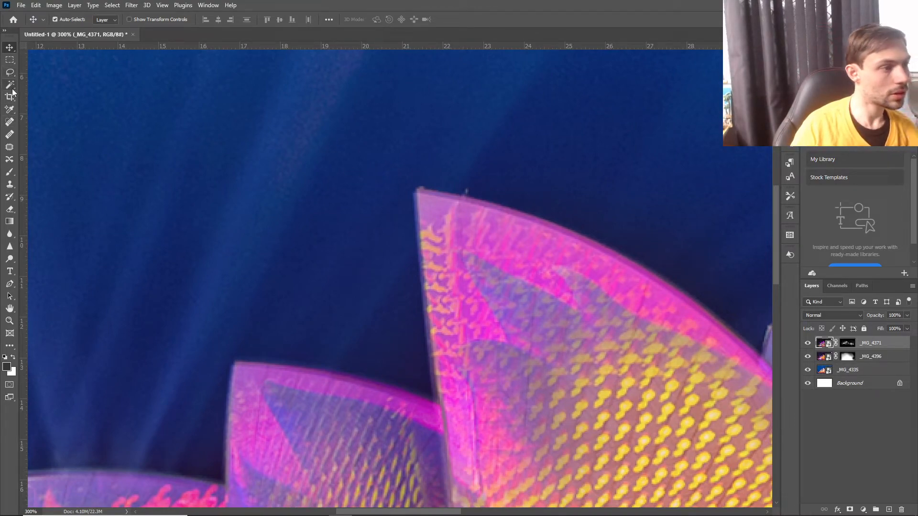
pyautogui.click(10, 172)
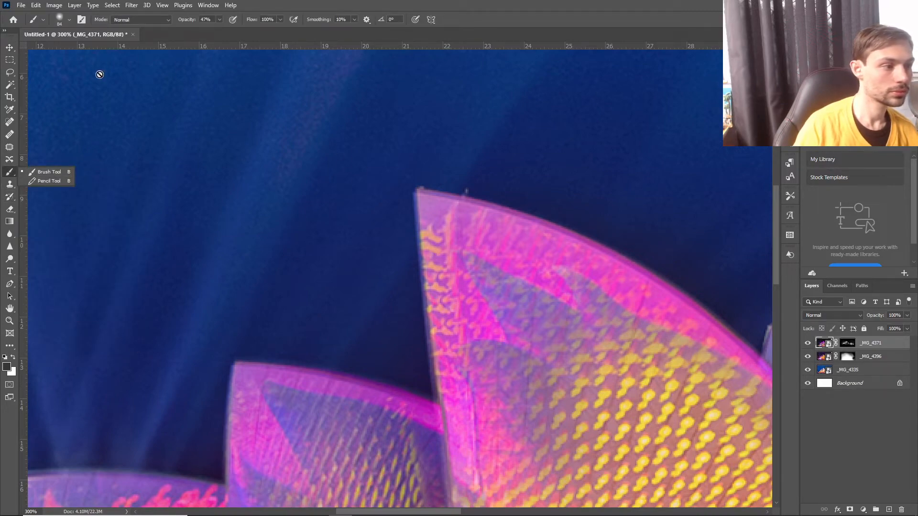
pyautogui.click(848, 343)
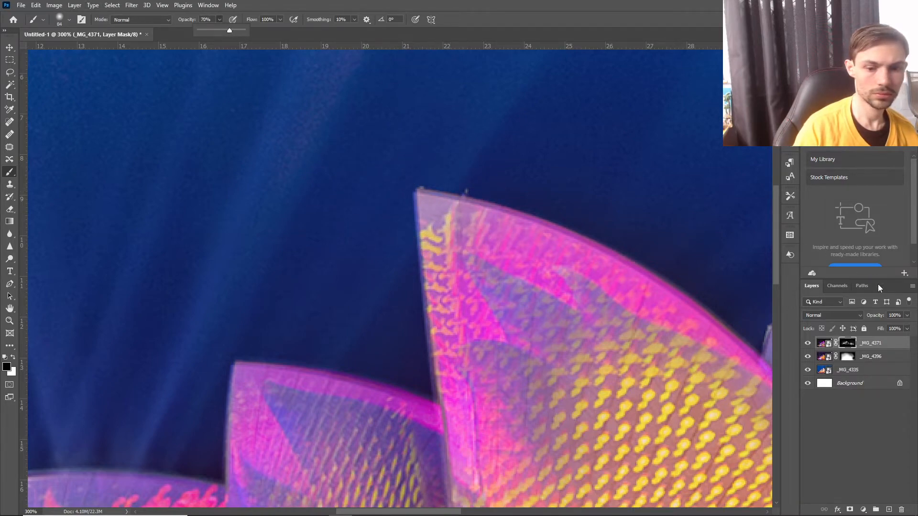
# Paint black at 70% opacity on the _MG_4396 mask over the sky beside the tallest sail's tip, and undo the last stroke.
pyautogui.click(823, 342)
pyautogui.click(856, 358)
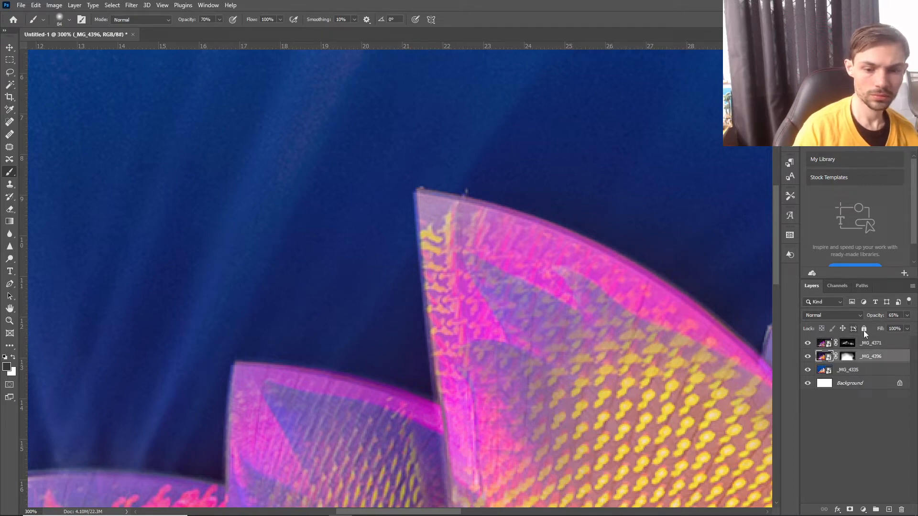
pyautogui.click(849, 358)
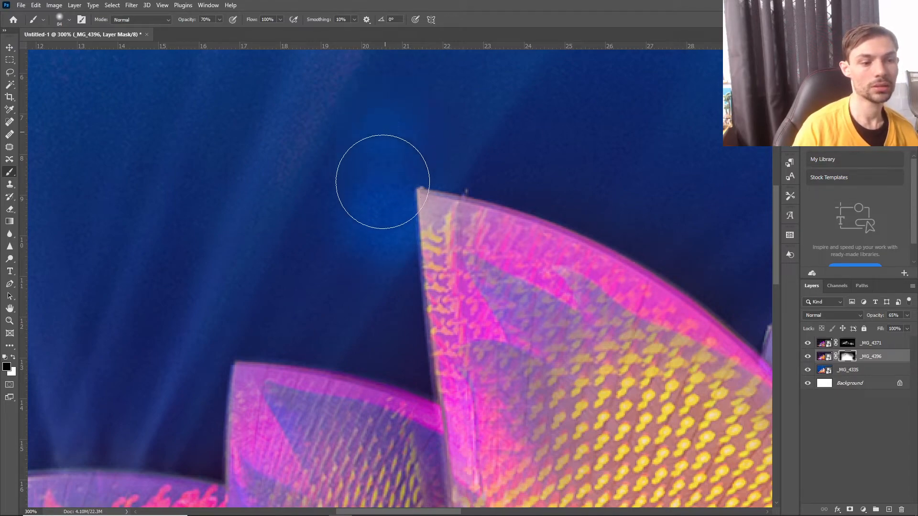
pyautogui.click(36, 5)
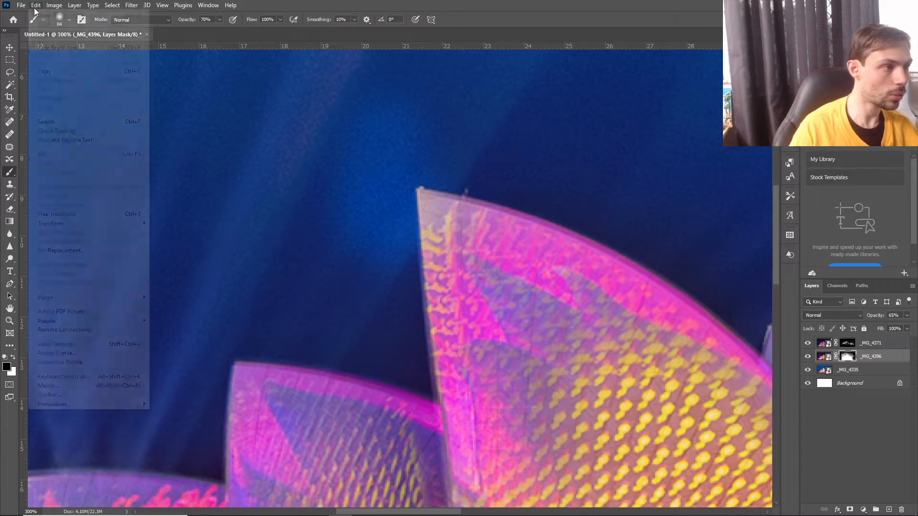
pyautogui.click(54, 16)
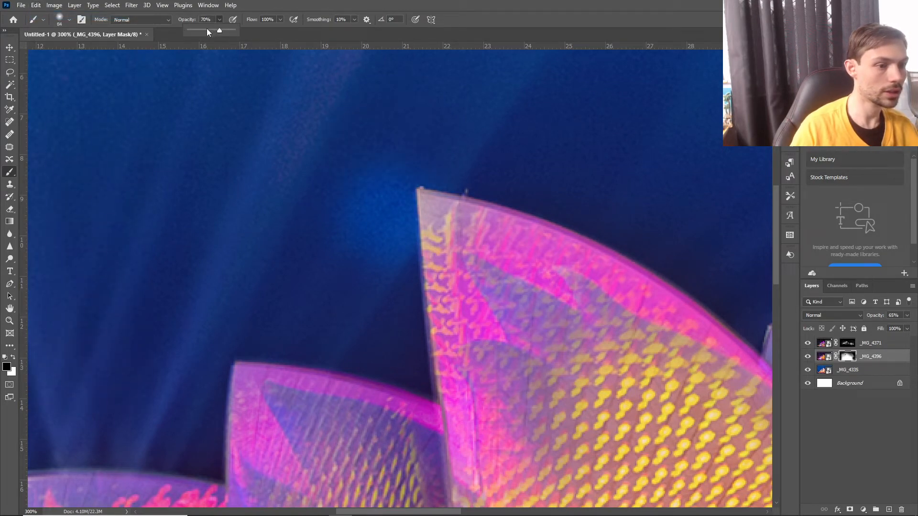
# Paint the _MG_4396 mask back in white beside the tallest sail's tip, using brush opacities of 31% and 21%.
pyautogui.click(203, 30)
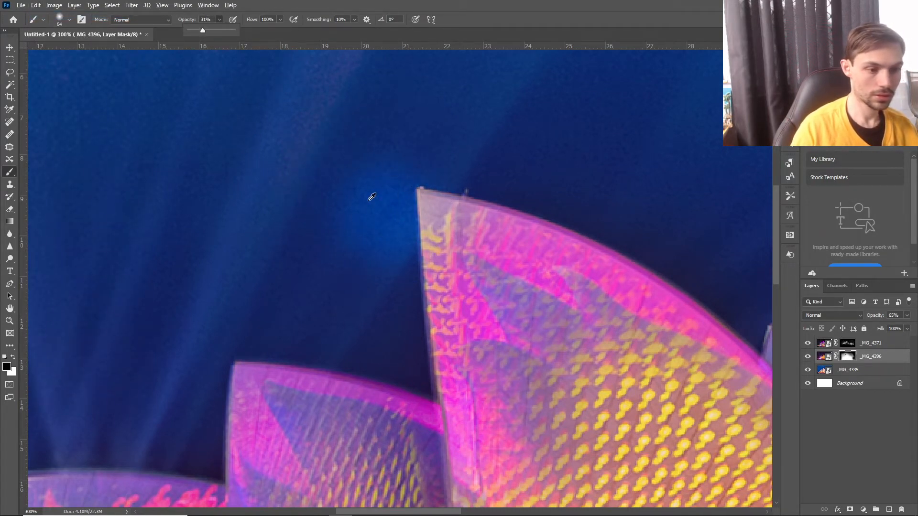
pyautogui.click(13, 357)
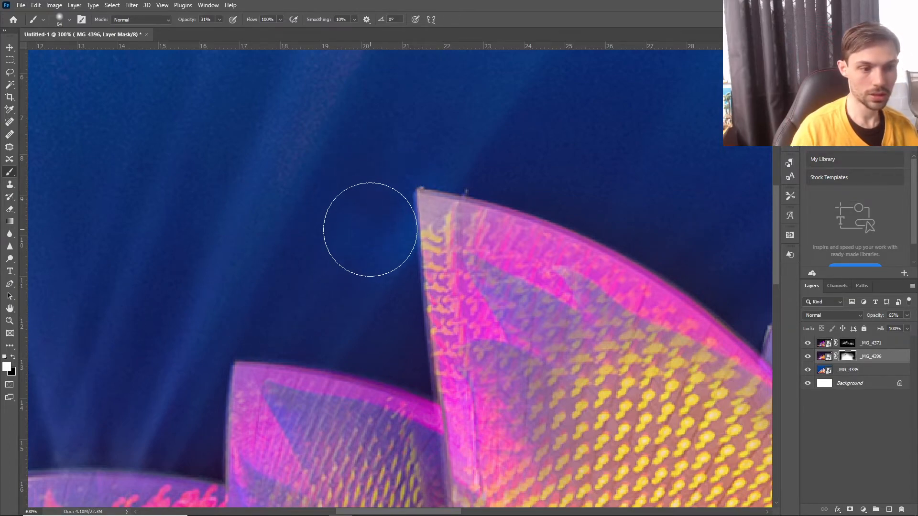
pyautogui.click(214, 31)
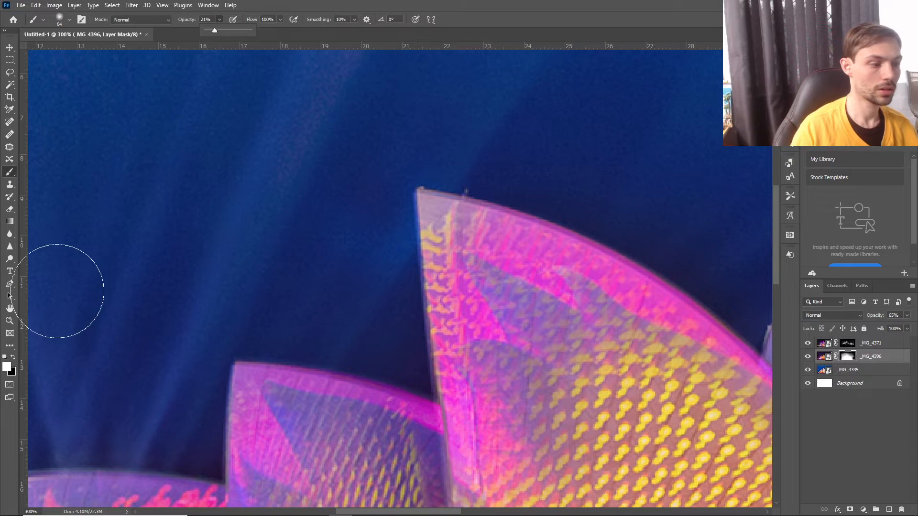
# Mask out the dark sky around the tallest sail on the _MG_4396 mask with the black brush at 21% and 66% opacity.
pyautogui.click(13, 357)
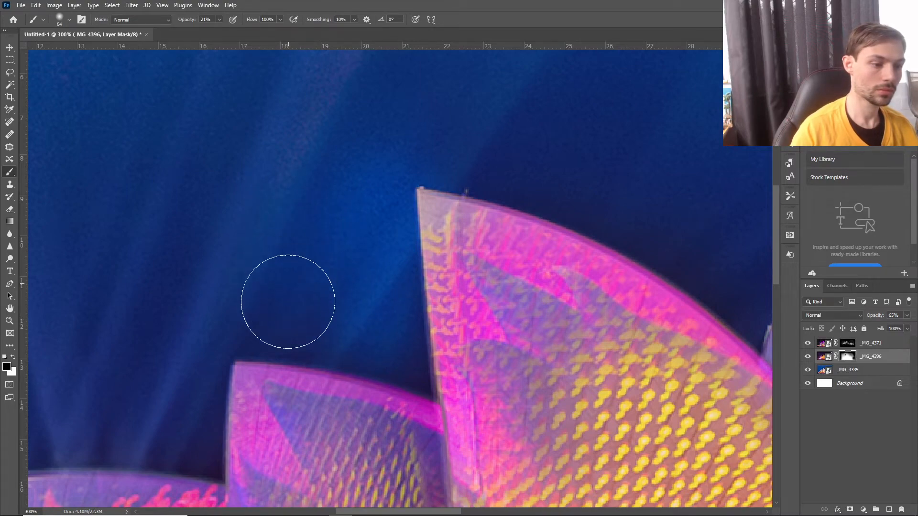
pyautogui.click(220, 21)
pyautogui.moveTo(221, 29); pyautogui.dragTo(239, 31)
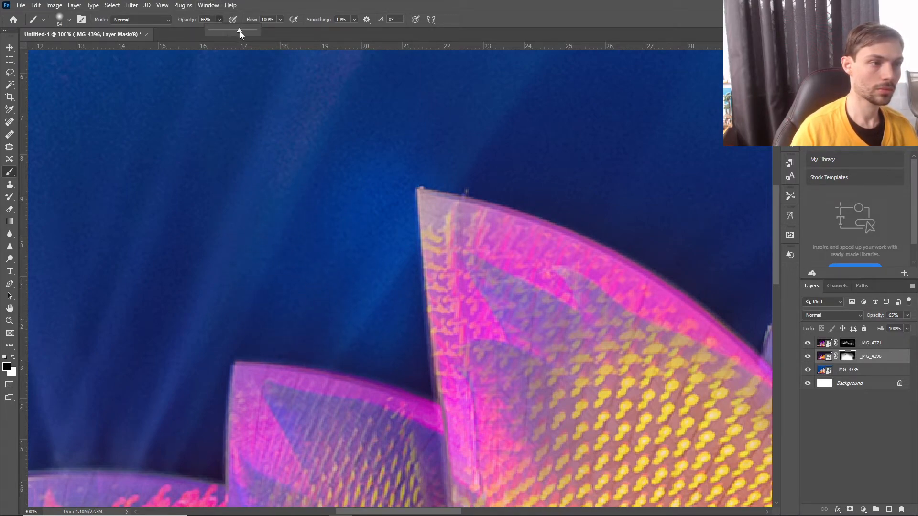
pyautogui.moveTo(293, 290); pyautogui.dragTo(331, 301)
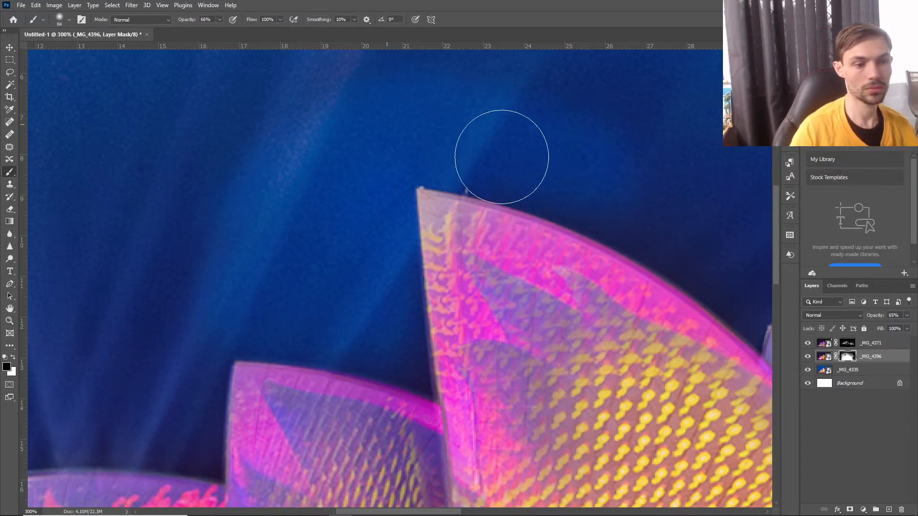
# Undo the last mask stroke and mask out more dark sky around the sails with a 165 px black brush at 66% opacity.
pyautogui.hotkey('ctrl', '-')
pyautogui.hotkey('ctrl', '-')
pyautogui.hotkey('ctrl', '-')
pyautogui.hotkey('ctrl', '-')
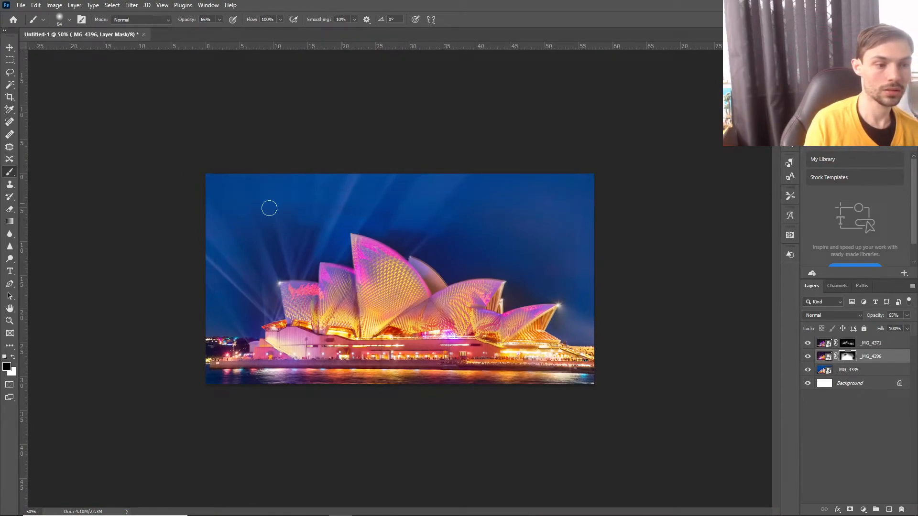
pyautogui.click(33, 6)
pyautogui.click(44, 16)
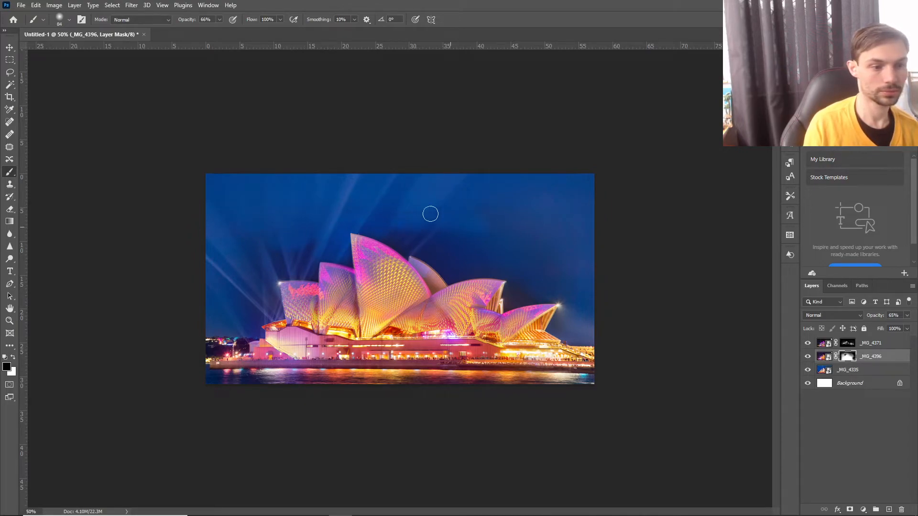
pyautogui.click(69, 21)
pyautogui.click(482, 245)
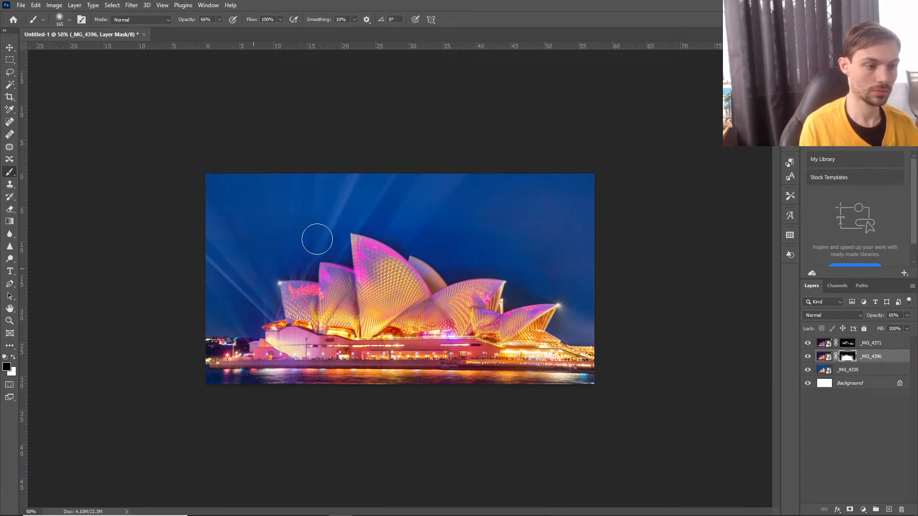
# Restore _MG_4396 on the tallest sail's tip by painting its mask white with a 70 px brush at 66% opacity.
pyautogui.hotkey('ctrl', '+')
pyautogui.hotkey('ctrl', '+')
pyautogui.hotkey('ctrl', '+')
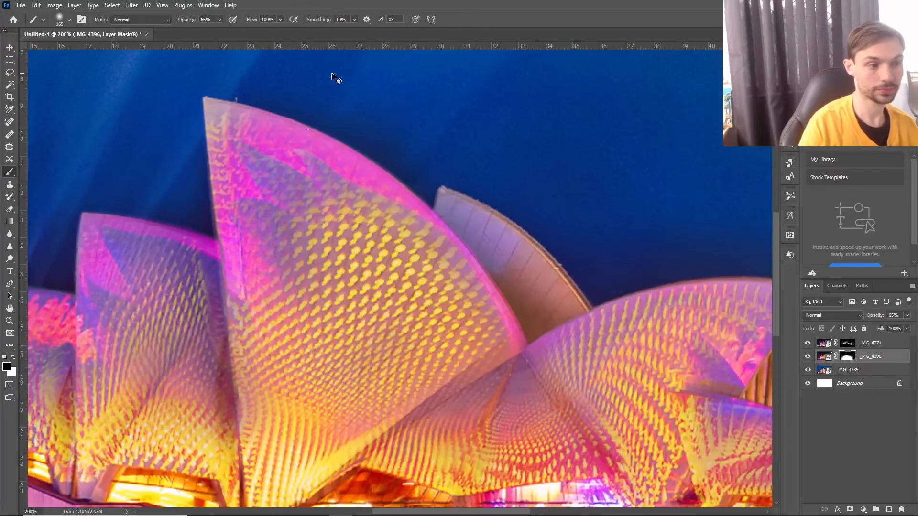
pyautogui.moveTo(320, 96); pyautogui.dragTo(462, 161)
pyautogui.click(14, 358)
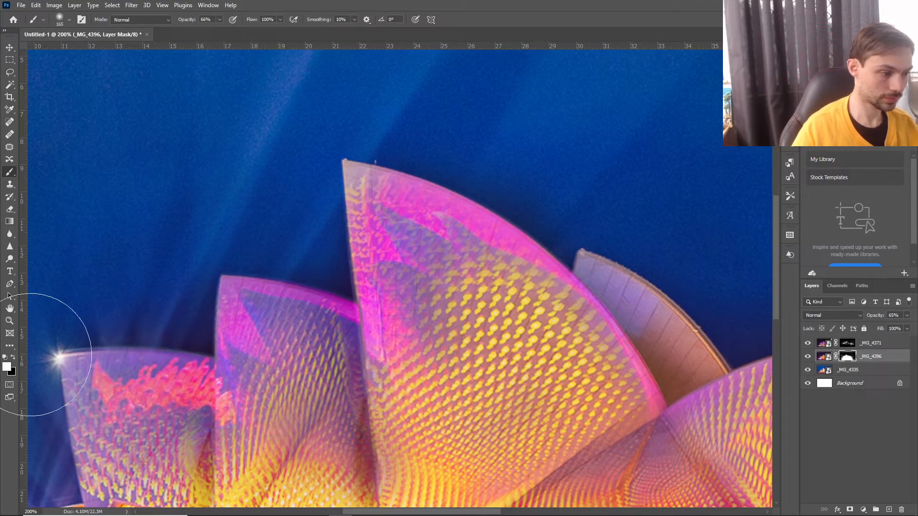
pyautogui.press('super')
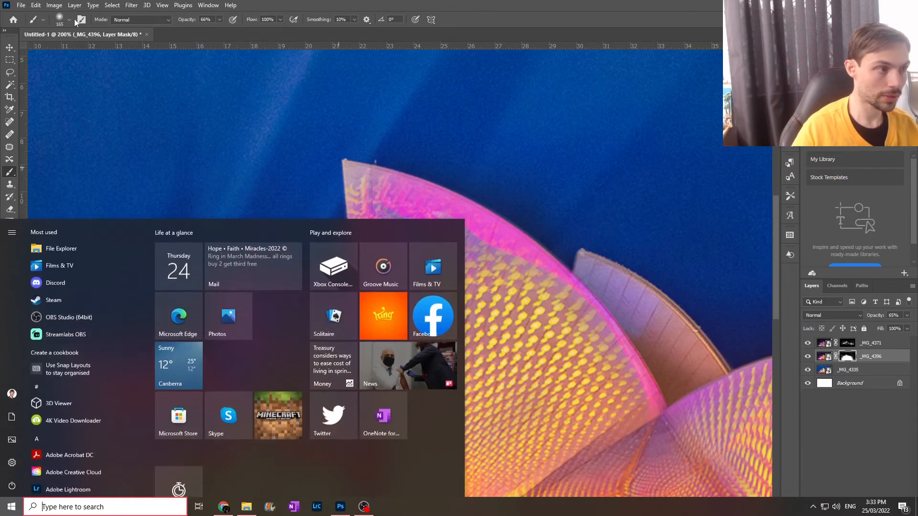
pyautogui.click(67, 21)
pyautogui.click(69, 21)
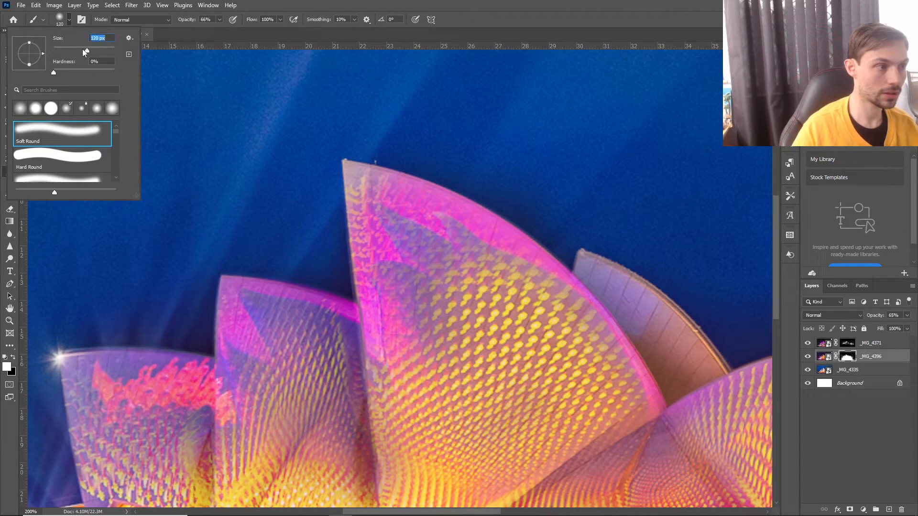
pyautogui.click(378, 199)
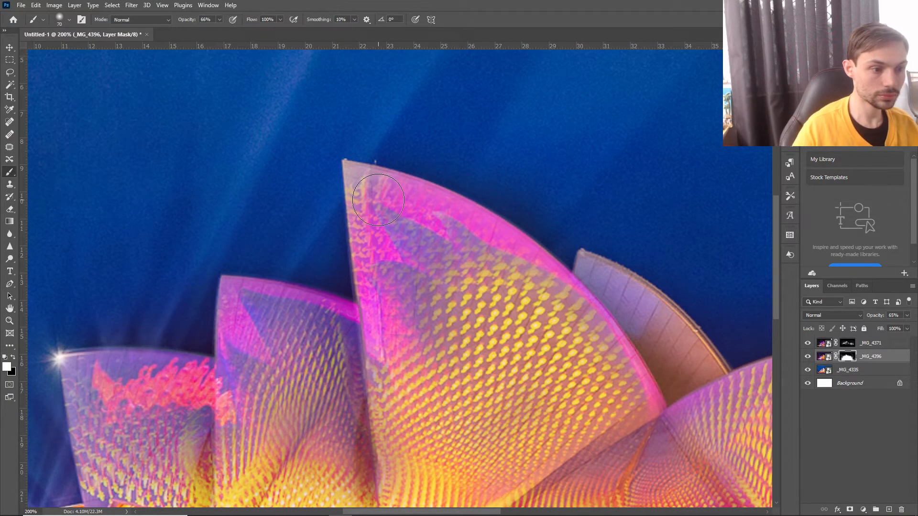
pyautogui.moveTo(370, 194); pyautogui.dragTo(365, 171)
# Refine the _MG_4396 mask right at the tallest sail's tip with a 44 px white brush.
pyautogui.press('super')
pyautogui.click(68, 19)
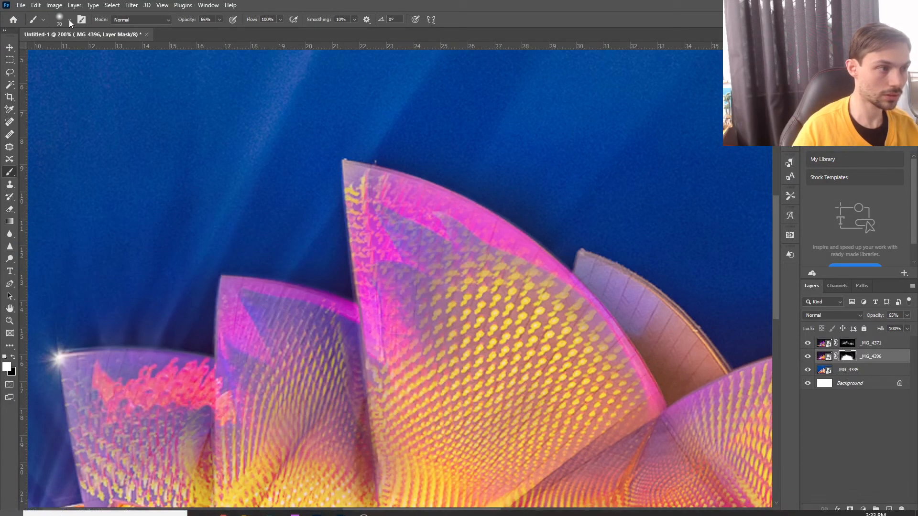
pyautogui.click(69, 19)
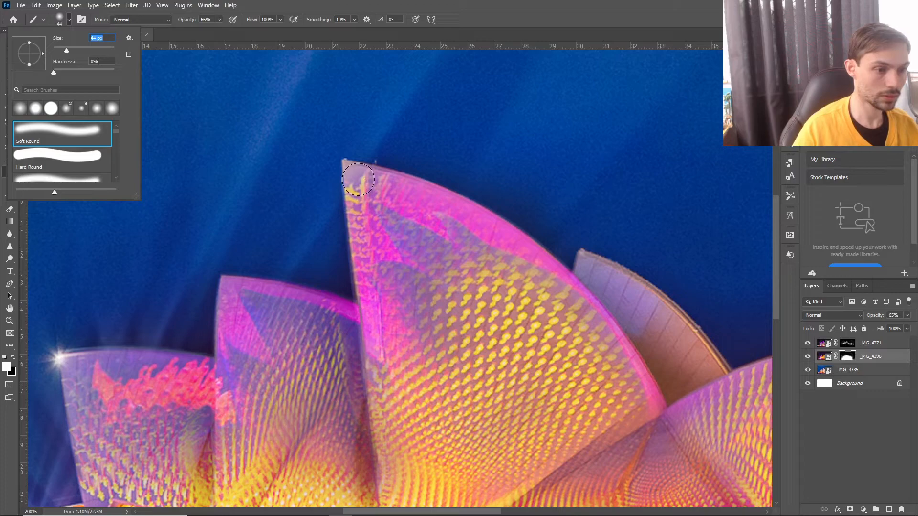
pyautogui.click(360, 177)
pyautogui.moveTo(360, 178); pyautogui.dragTo(357, 184)
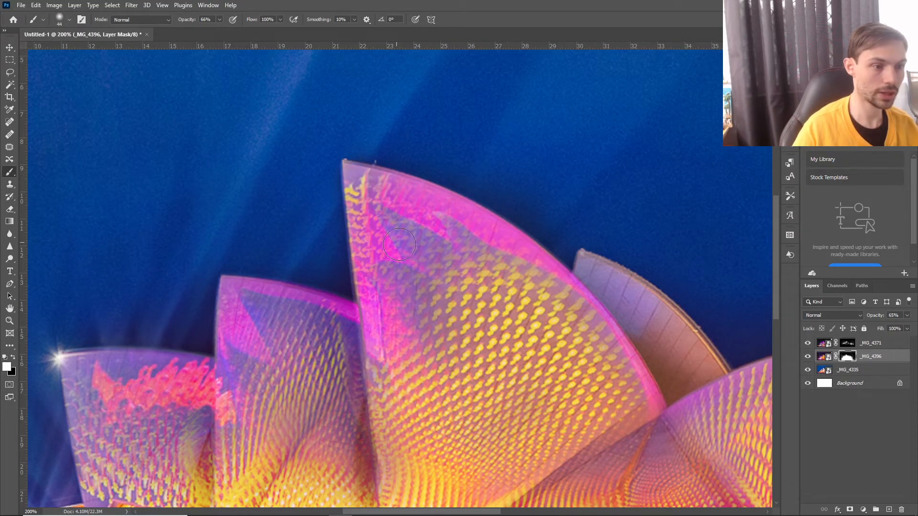
# Soften the _MG_4396 mask in the sky beside the tallest sail's upper edge with a 174 px brush at 26% opacity.
pyautogui.hotkey('ctrl', '-')
pyautogui.hotkey('ctrl', '-')
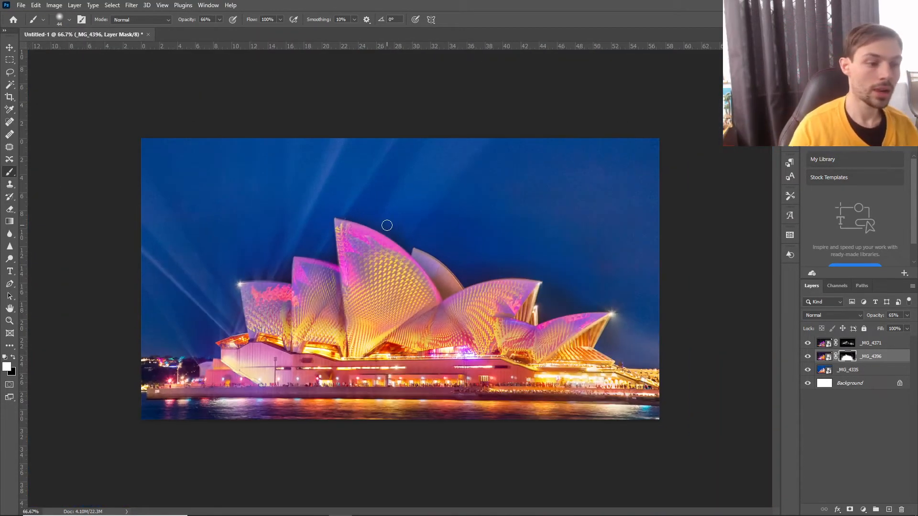
pyautogui.click(69, 21)
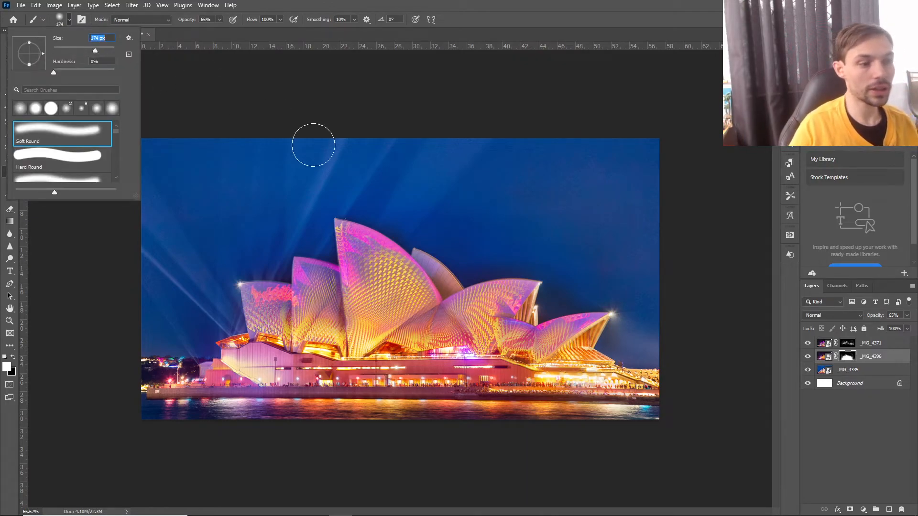
pyautogui.click(220, 20)
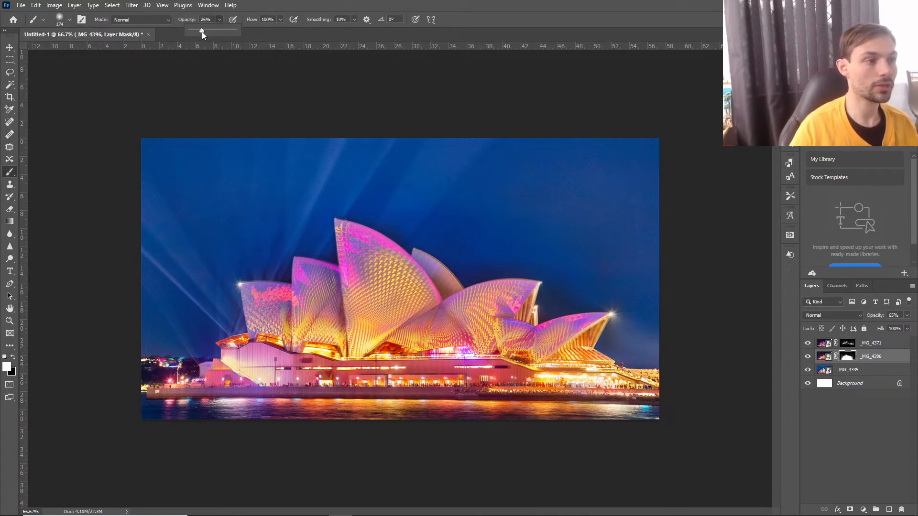
pyautogui.click(396, 219)
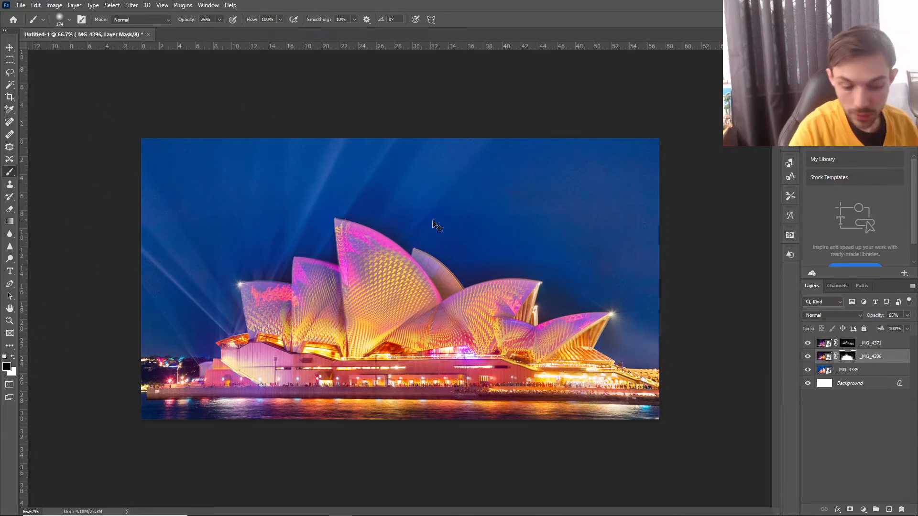
# Soften the dark sky beside the tallest sail's upper edge on the _MG_4371 and _MG_4396 masks with a 174 px brush at 26% opacity.
pyautogui.hotkey('ctrl', '+')
pyautogui.hotkey('ctrl', '+')
pyautogui.hotkey('ctrl', '+')
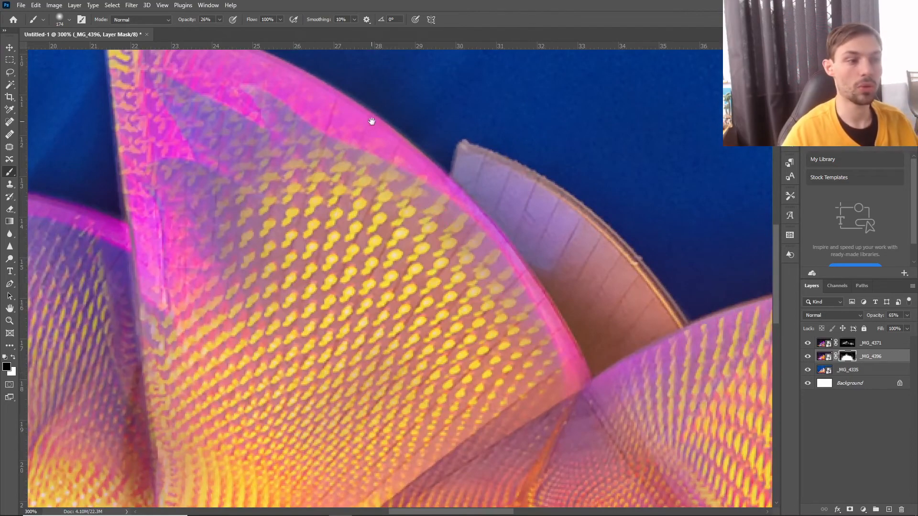
pyautogui.moveTo(372, 121)
pyautogui.mouseDown()
pyautogui.moveTo(345, 328)
pyautogui.moveTo(333, 333)
pyautogui.mouseUp()
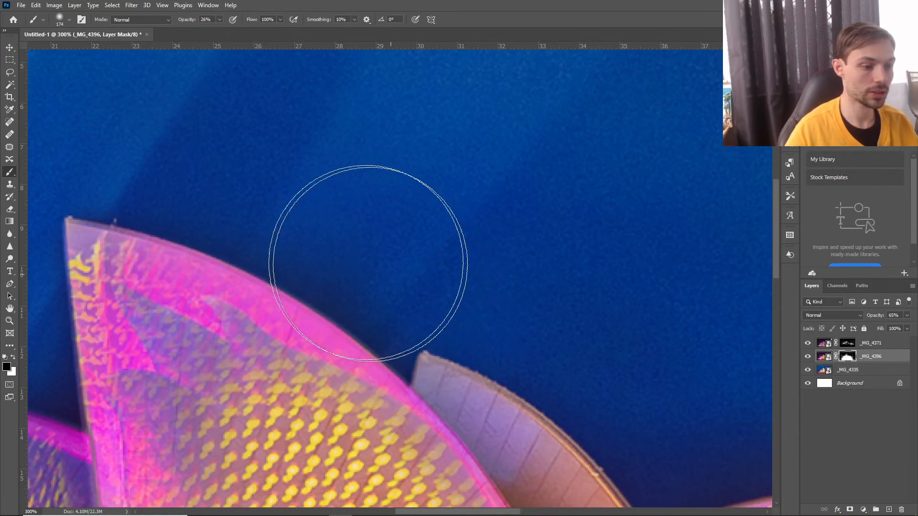
pyautogui.click(862, 346)
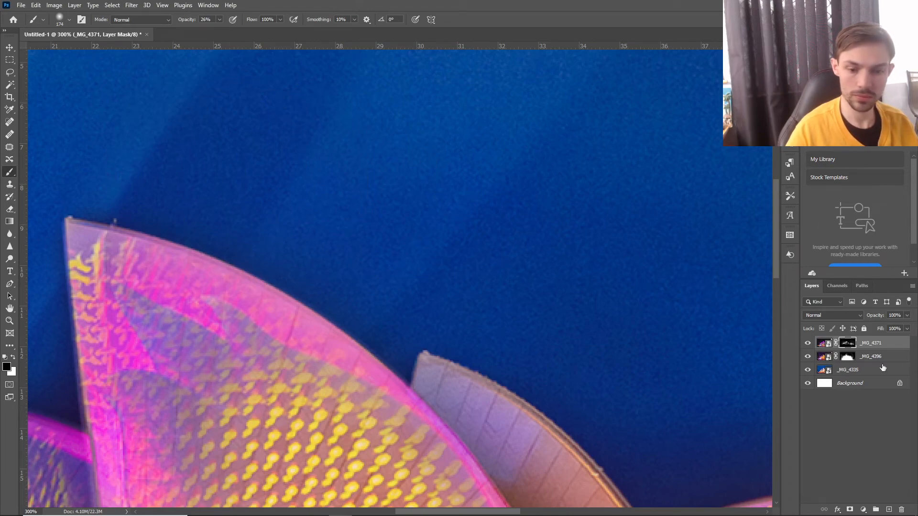
pyautogui.click(848, 357)
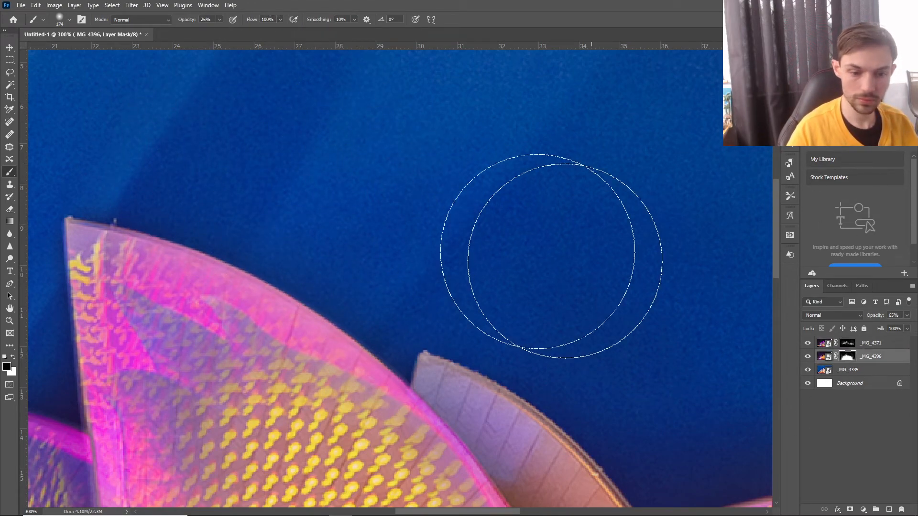
pyautogui.hotkey('ctrl', '0')
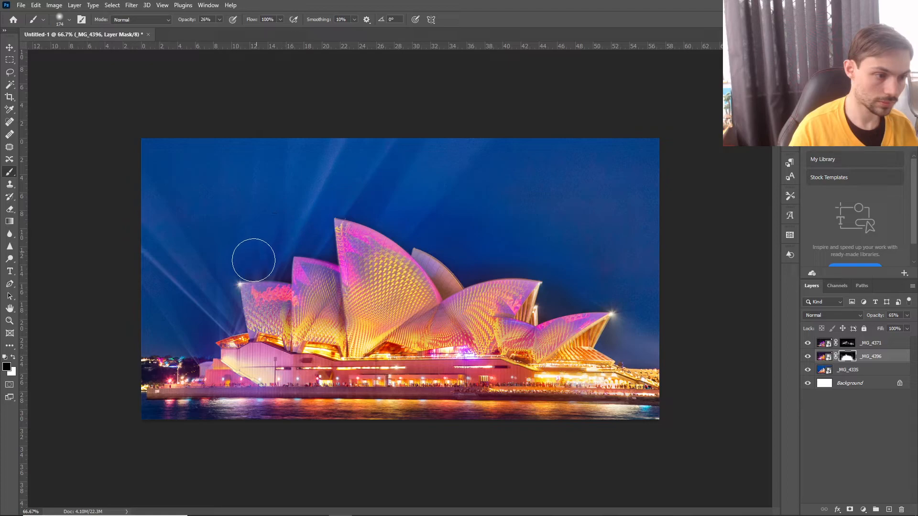
# Touch up the _MG_4396 mask in the sky where the two leftmost sails meet with a 25 px black brush at 26% opacity.
pyautogui.click(849, 343)
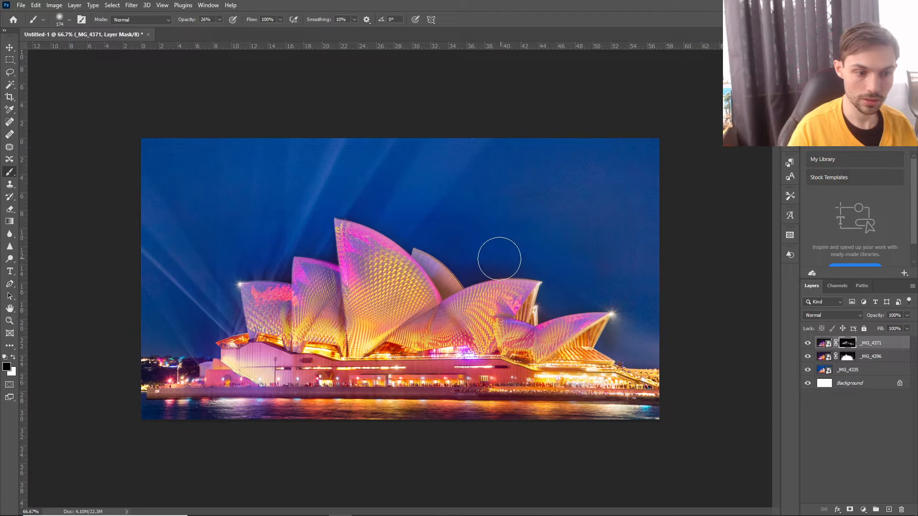
pyautogui.click(847, 360)
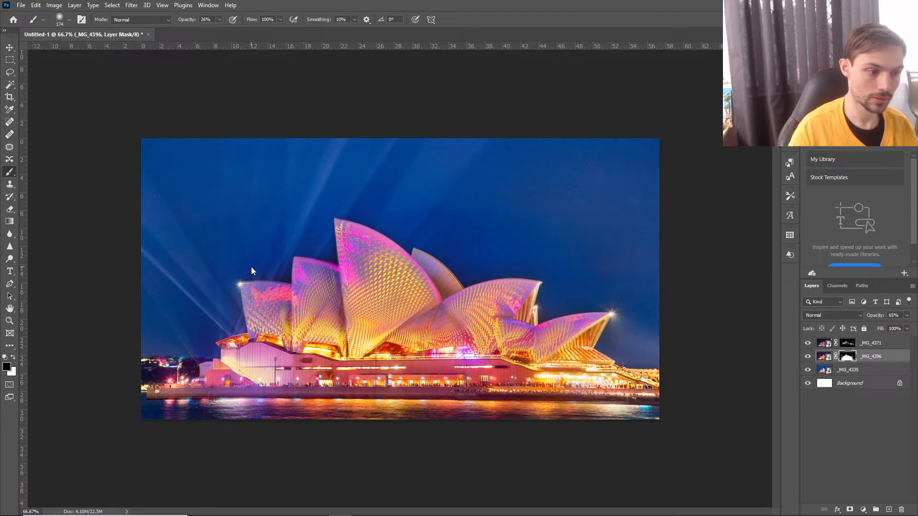
pyautogui.hotkey('ctrl', '+')
pyautogui.hotkey('ctrl', '+')
pyautogui.hotkey('ctrl', '+')
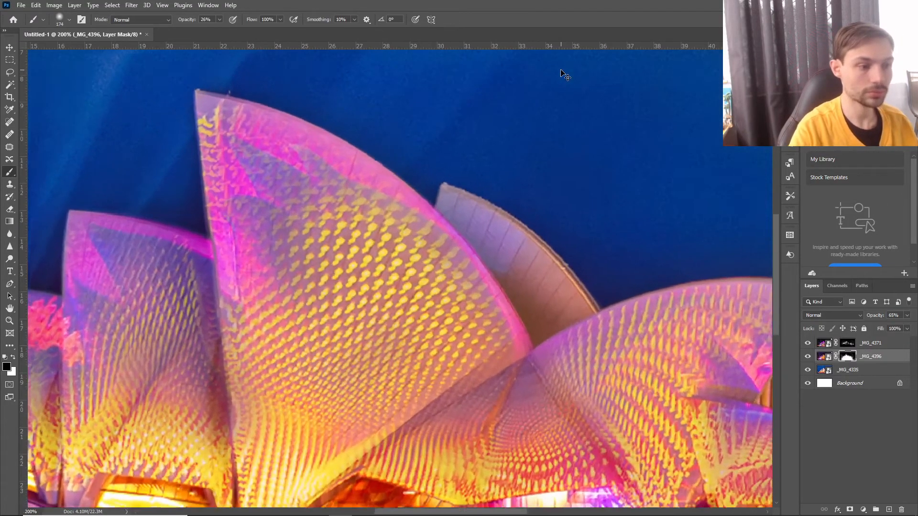
pyautogui.moveTo(199, 156); pyautogui.dragTo(853, 227)
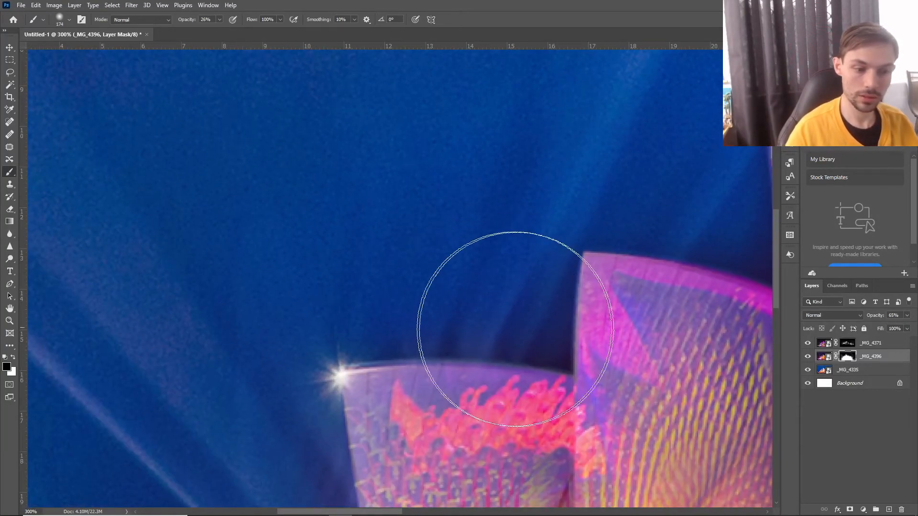
pyautogui.click(59, 19)
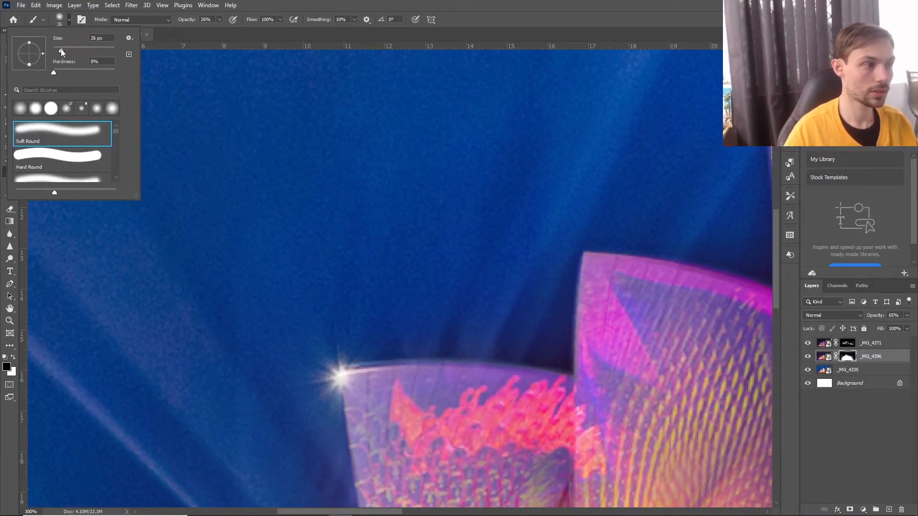
pyautogui.moveTo(62, 53); pyautogui.dragTo(61, 52)
pyautogui.click(551, 342)
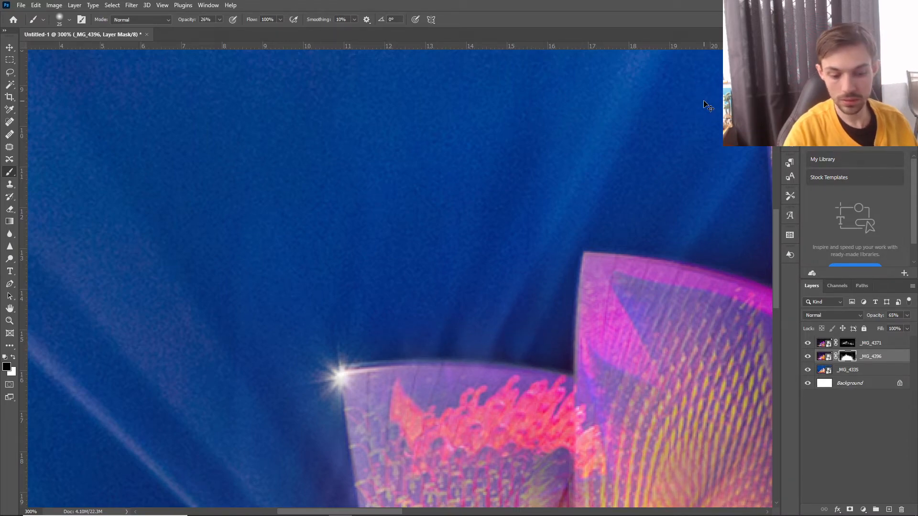
# Examine the blending of the sails and sky across the whole composite.
pyautogui.hotkey('ctrl', '-')
pyautogui.hotkey('ctrl', '-')
pyautogui.moveTo(538, 265); pyautogui.dragTo(478, 265)
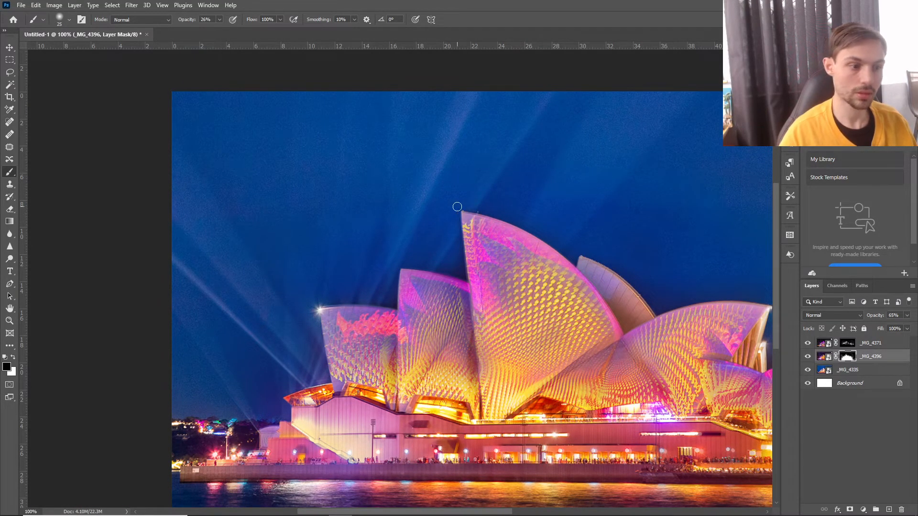
pyautogui.hotkey('ctrl', '-')
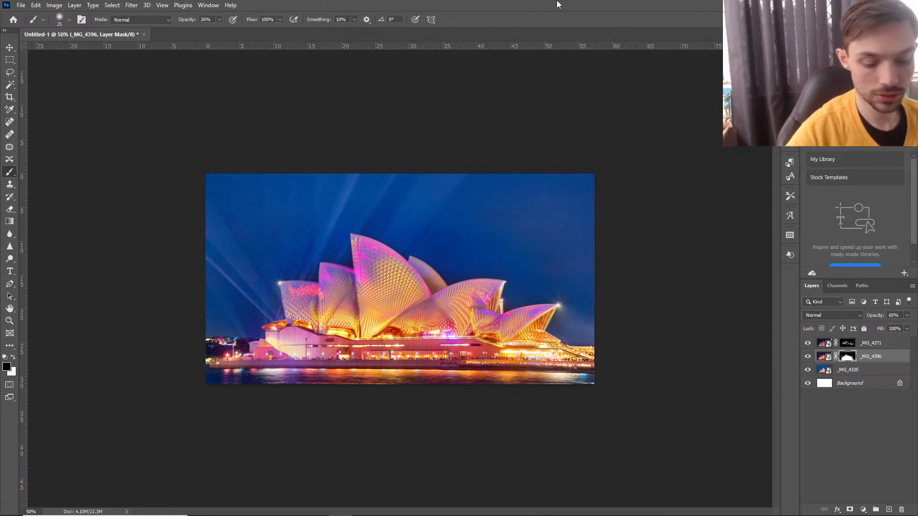
pyautogui.hotkey('ctrl', '-')
pyautogui.hotkey('ctrl', '-')
pyautogui.hotkey('ctrl', '+')
pyautogui.hotkey('ctrl', '+')
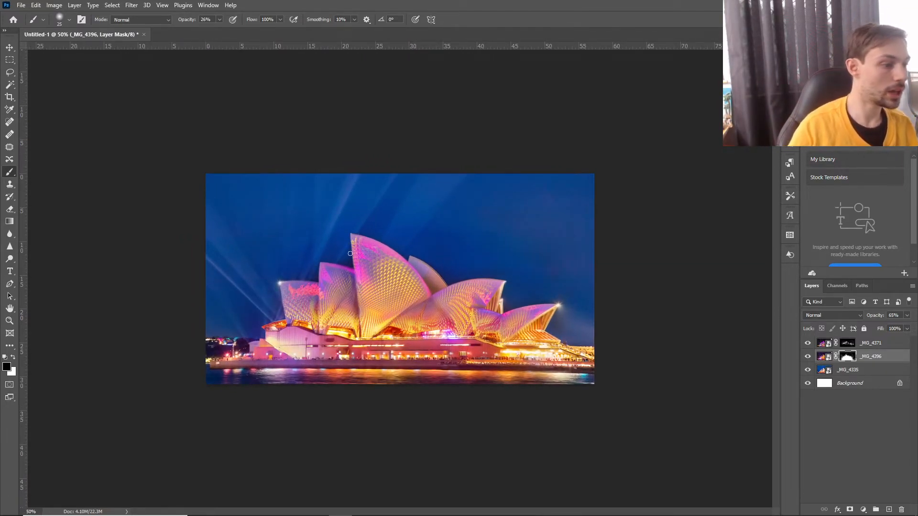
# Add a text box across the sky reading "VIVID SYDNEY 2022" with "COMING SOON" indented on a second line.
pyautogui.click(10, 271)
pyautogui.moveTo(211, 179); pyautogui.dragTo(594, 240)
pyautogui.press('Delete')
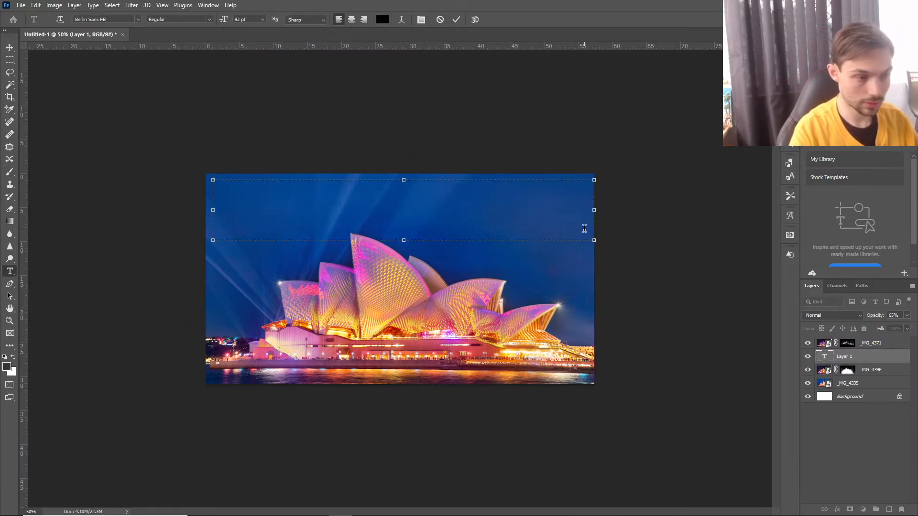
pyautogui.write('VIVI')
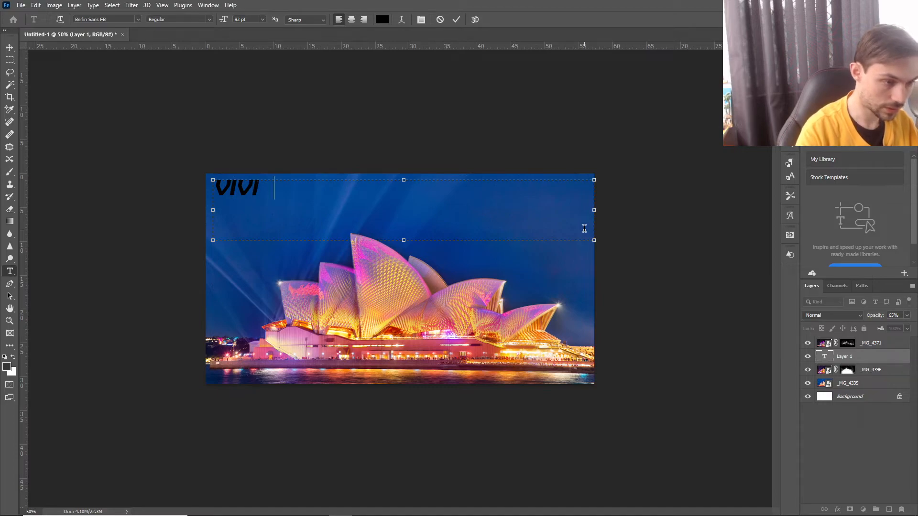
pyautogui.write('D SYDNEY 200')
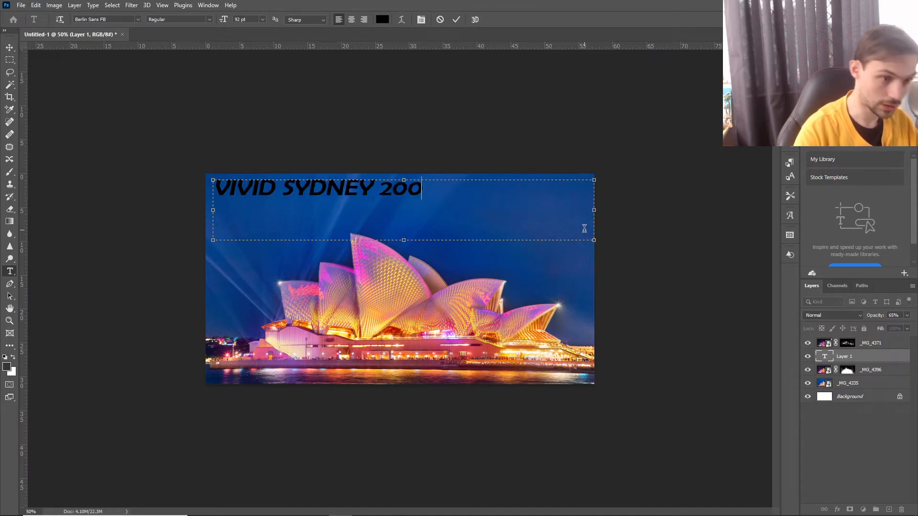
pyautogui.press('BackSpace')
pyautogui.write('22')
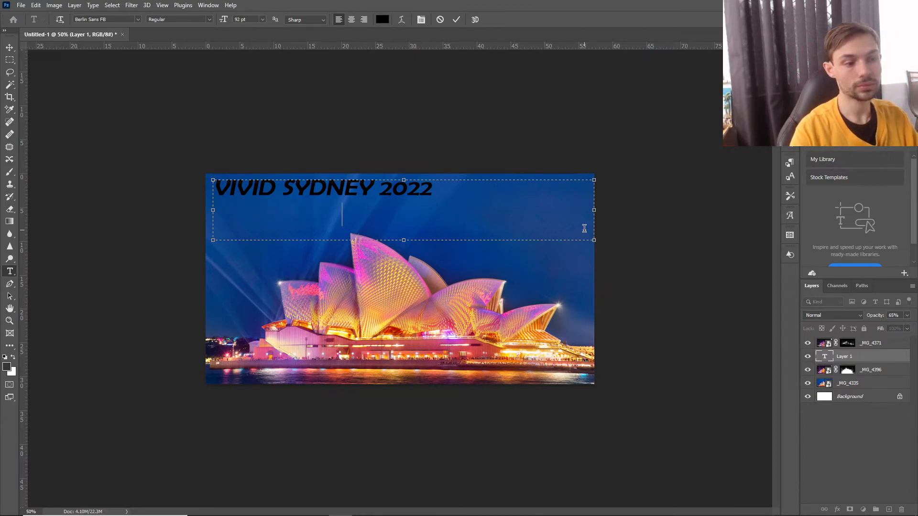
pyautogui.write('    CO')
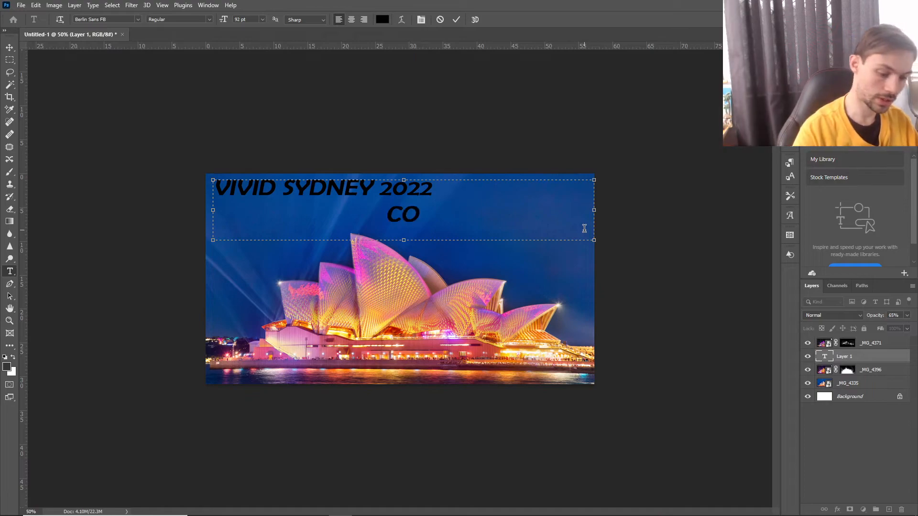
pyautogui.write('MING SOON')
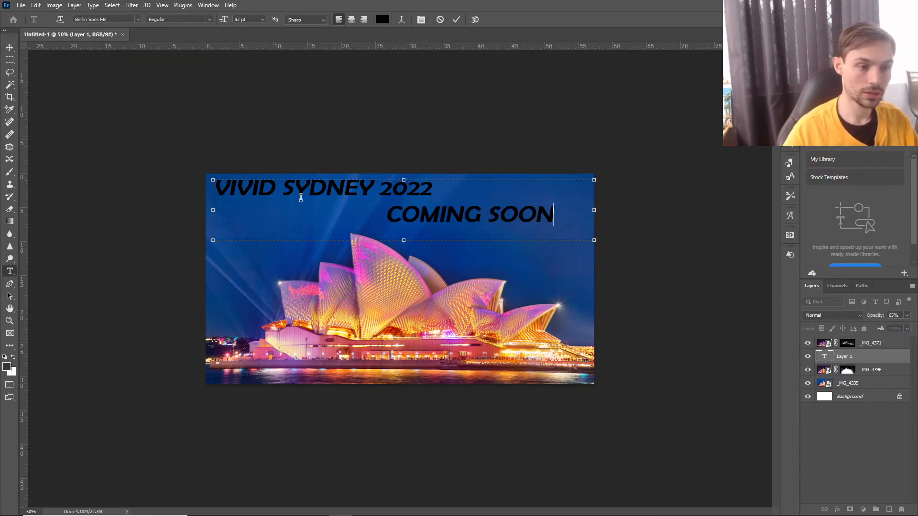
# Set the whole title's color to white (ffffff) and pull the text box's upper-left corner slightly inward.
pyautogui.hotkey('ctrl', 'a')
pyautogui.click(386, 23)
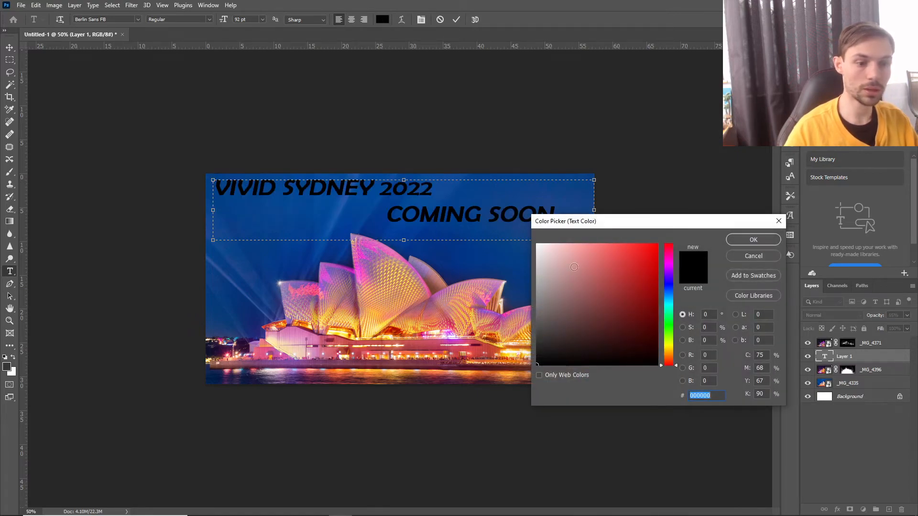
pyautogui.write('ffffff')
pyautogui.click(750, 243)
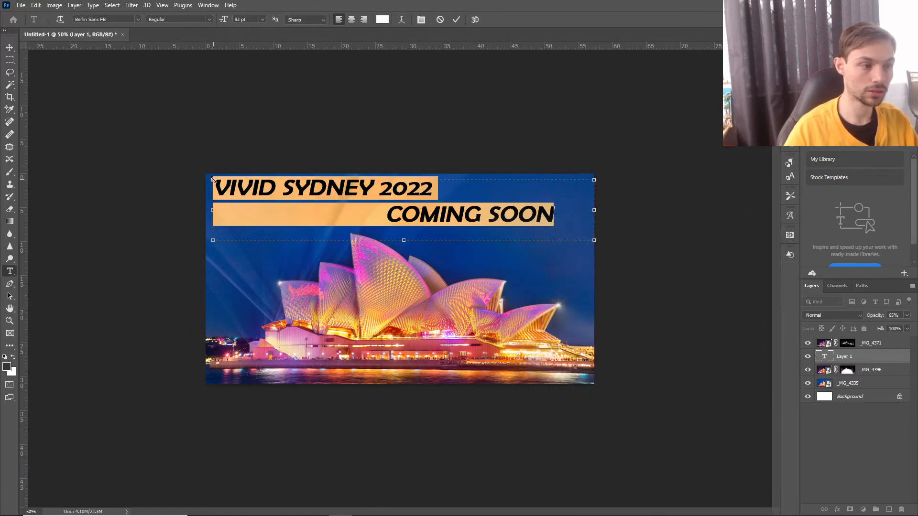
pyautogui.moveTo(212, 180); pyautogui.dragTo(232, 186)
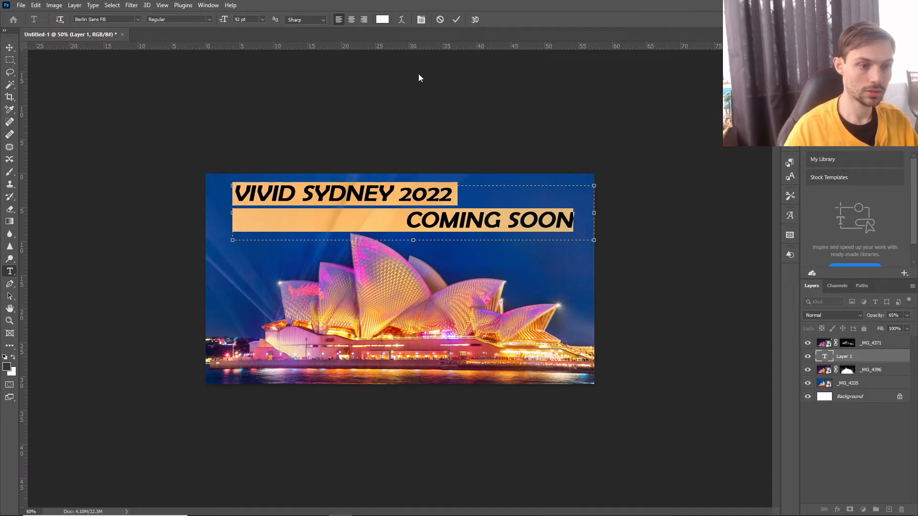
pyautogui.click(456, 19)
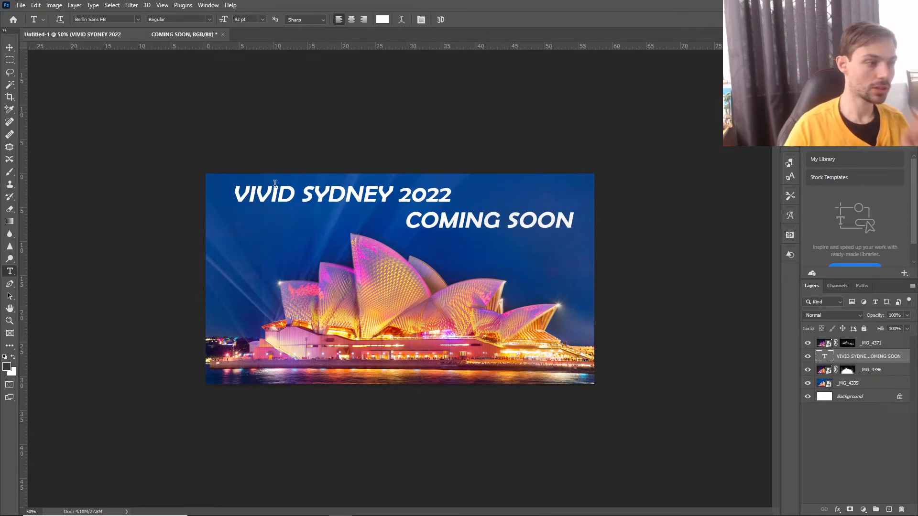
# Try the Heavy Heap font on both lines of the title.
pyautogui.click(492, 190)
pyautogui.hotkey('ctrl', 'a')
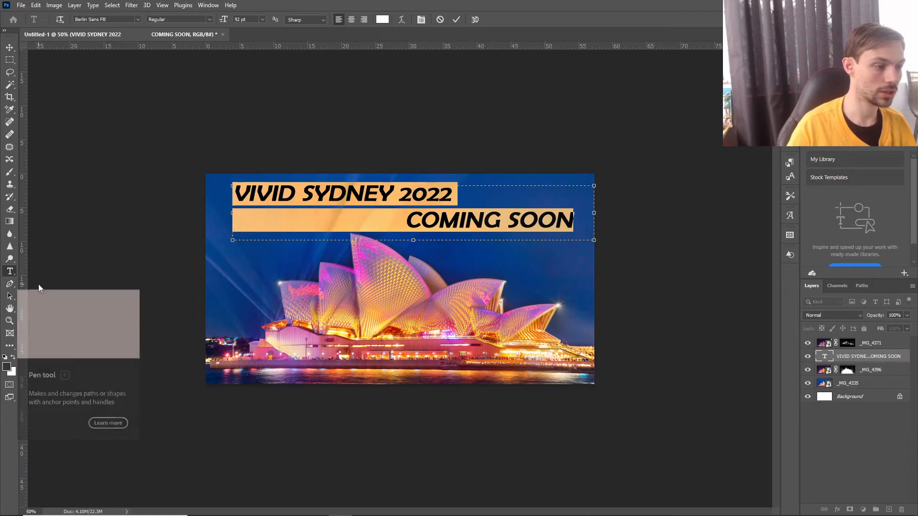
pyautogui.click(138, 20)
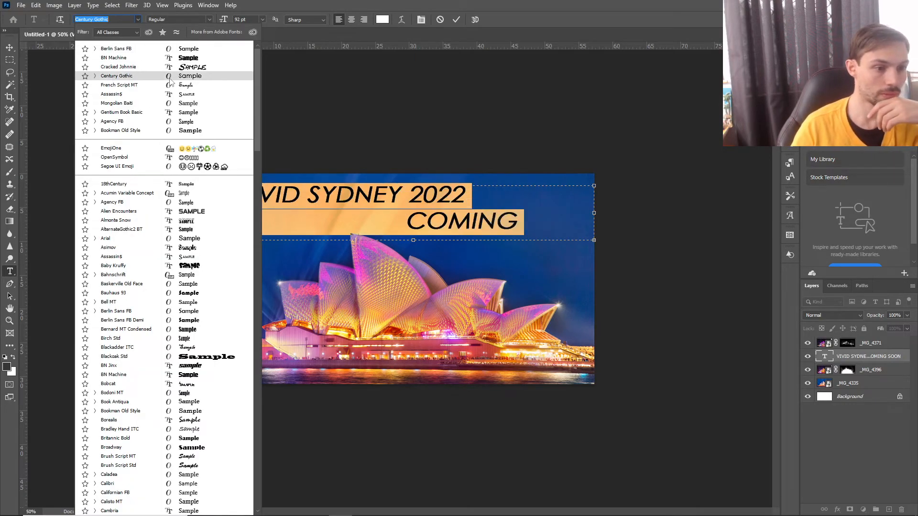
pyautogui.scroll(-6, 204, 367)
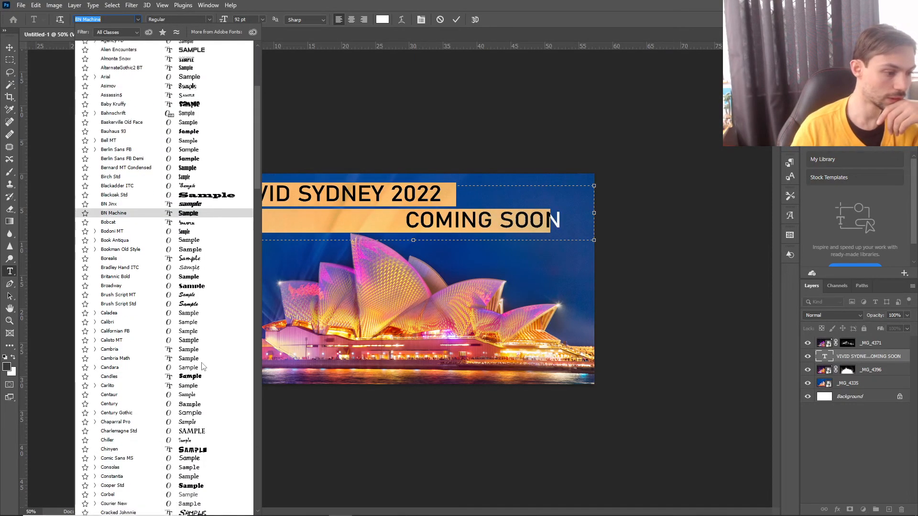
pyautogui.scroll(-13, 203, 367)
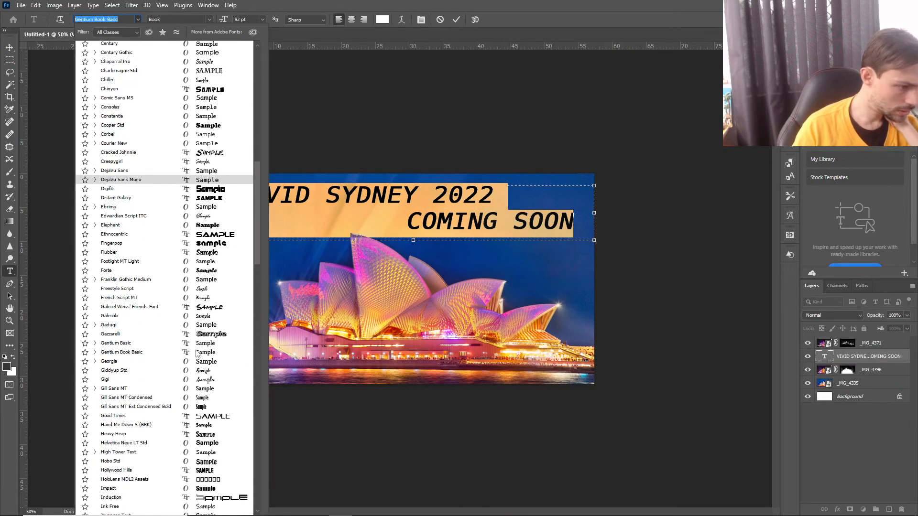
pyautogui.click(114, 434)
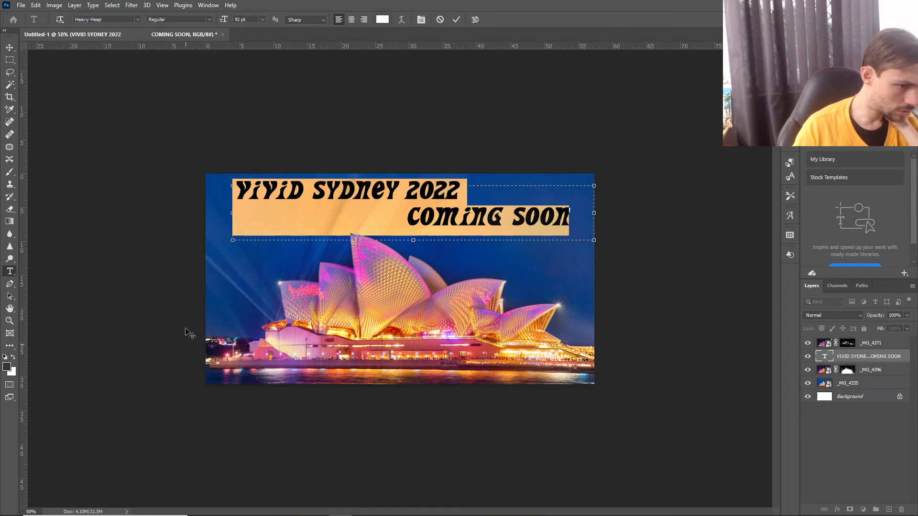
# Set the title's font to Orator Std and move the title slightly lower in the sky.
pyautogui.click(137, 20)
pyautogui.scroll(20, 161, 328)
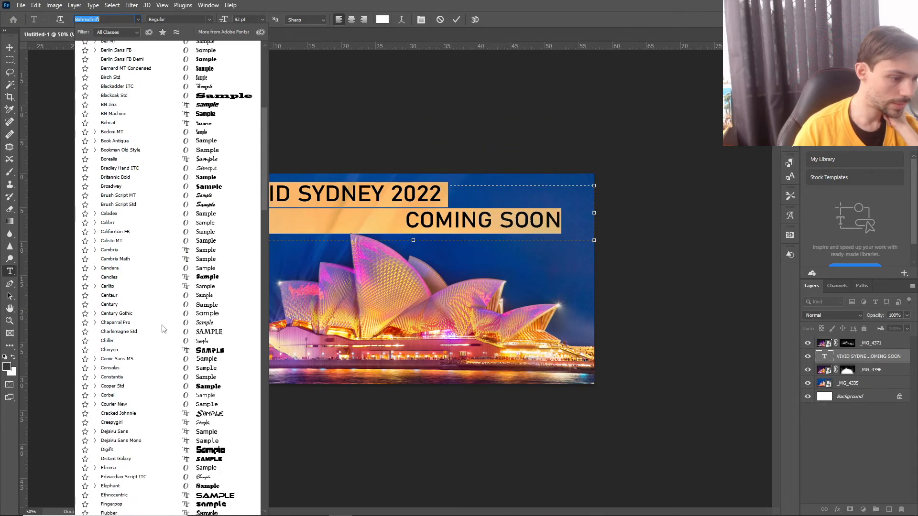
pyautogui.scroll(-20, 162, 328)
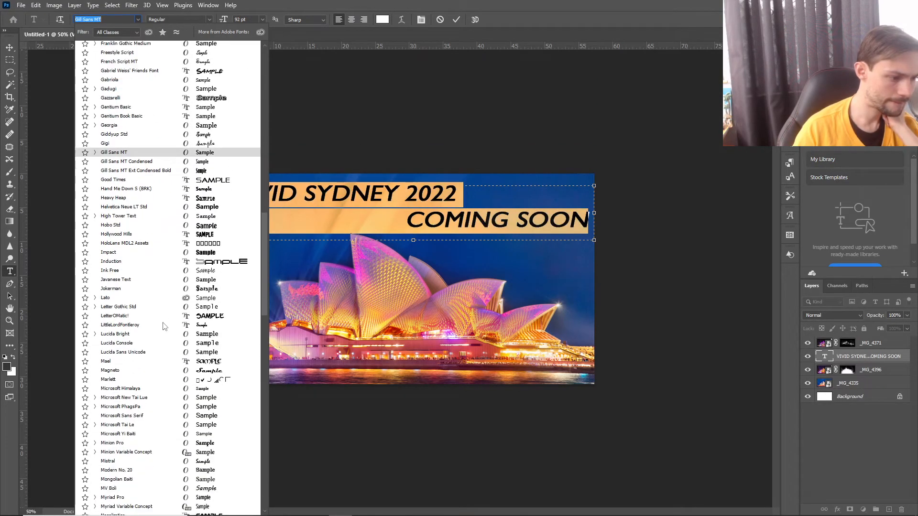
pyautogui.scroll(-10, 162, 326)
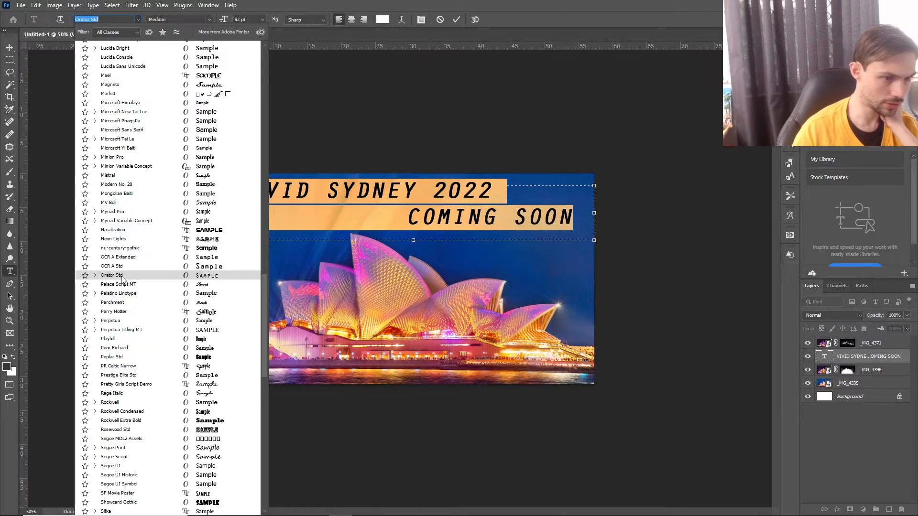
pyautogui.click(122, 276)
pyautogui.click(456, 19)
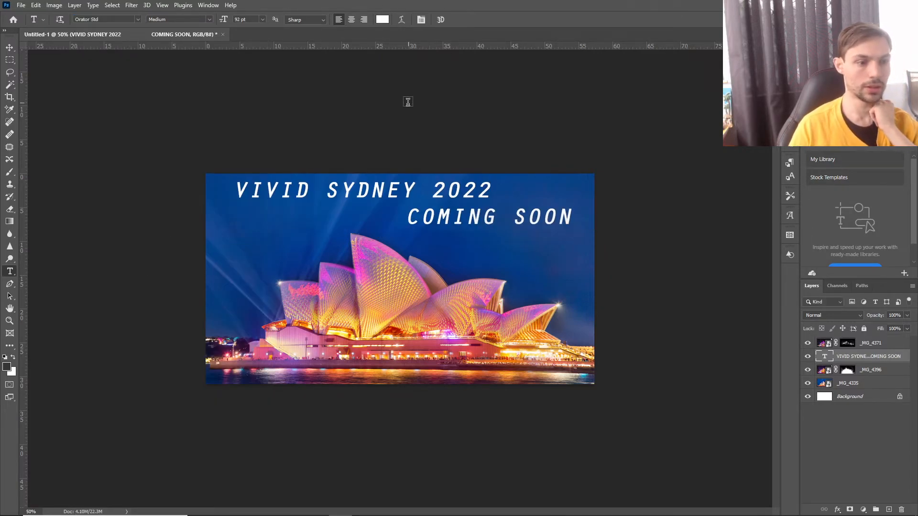
pyautogui.click(9, 47)
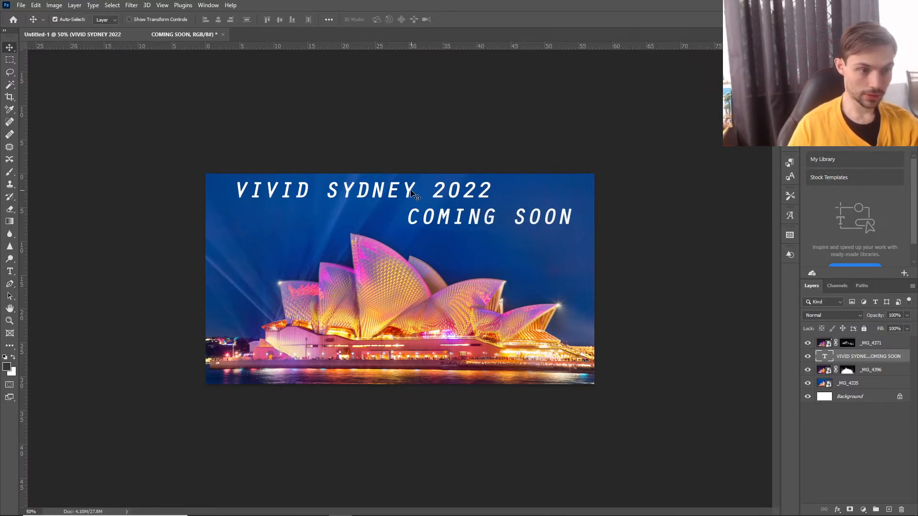
pyautogui.moveTo(410, 194); pyautogui.dragTo(409, 204)
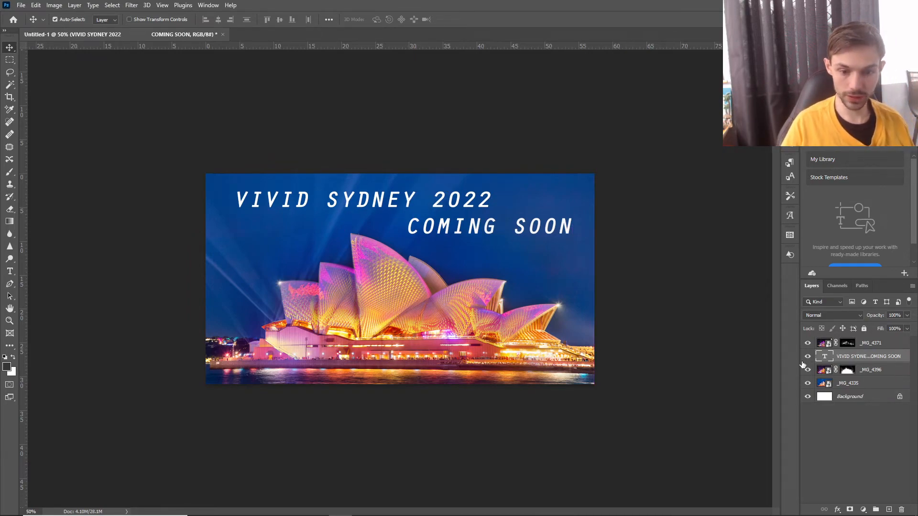
# Set the font size of the "VIVID SYDNEY 2022" line to 100 pt.
pyautogui.doubleClick(829, 358)
pyautogui.click(495, 196)
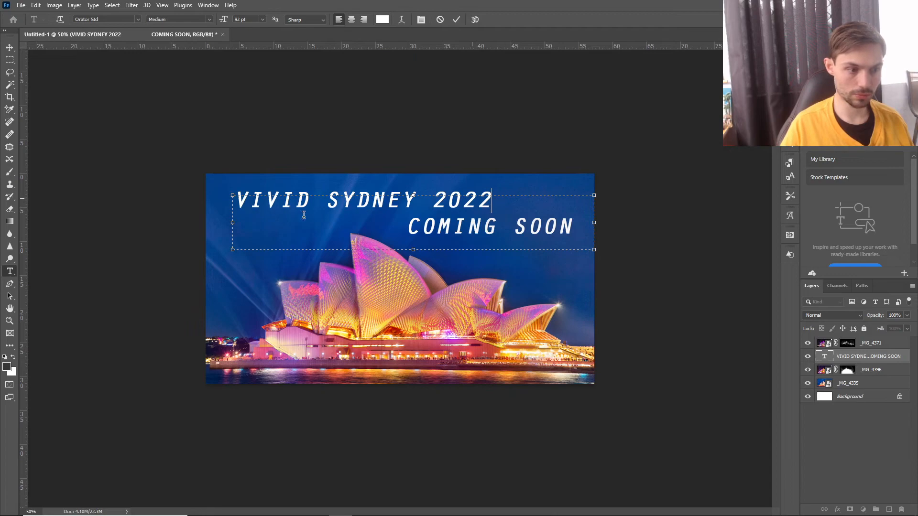
pyautogui.keyDown('shift'); pyautogui.click(210, 197); pyautogui.keyUp('shift')
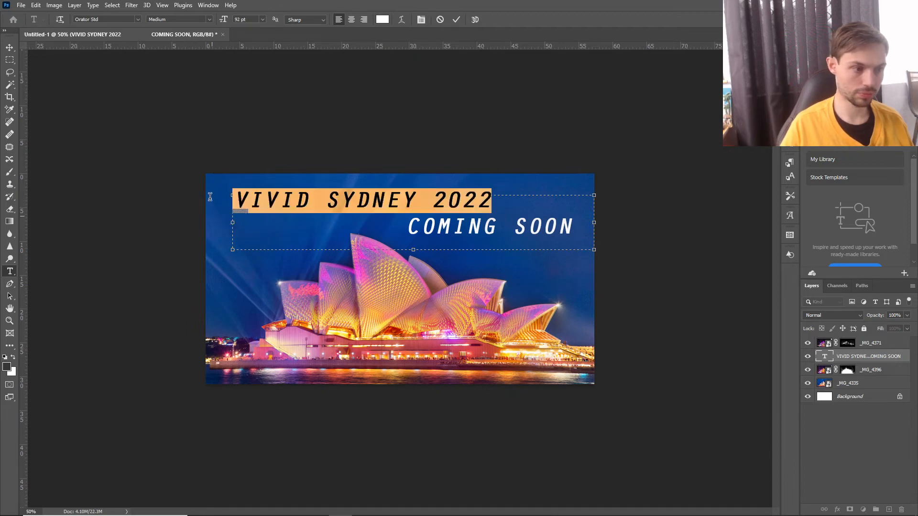
pyautogui.click(262, 20)
pyautogui.click(239, 19)
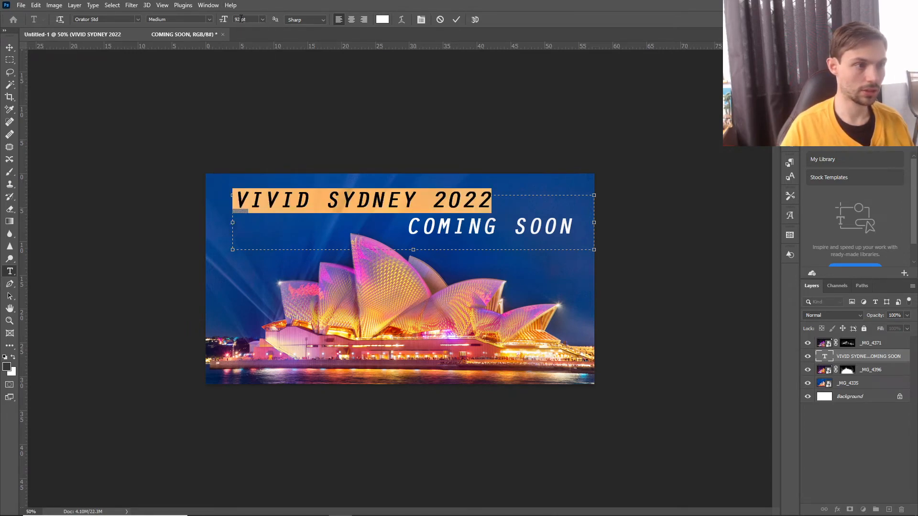
pyautogui.click(226, 21)
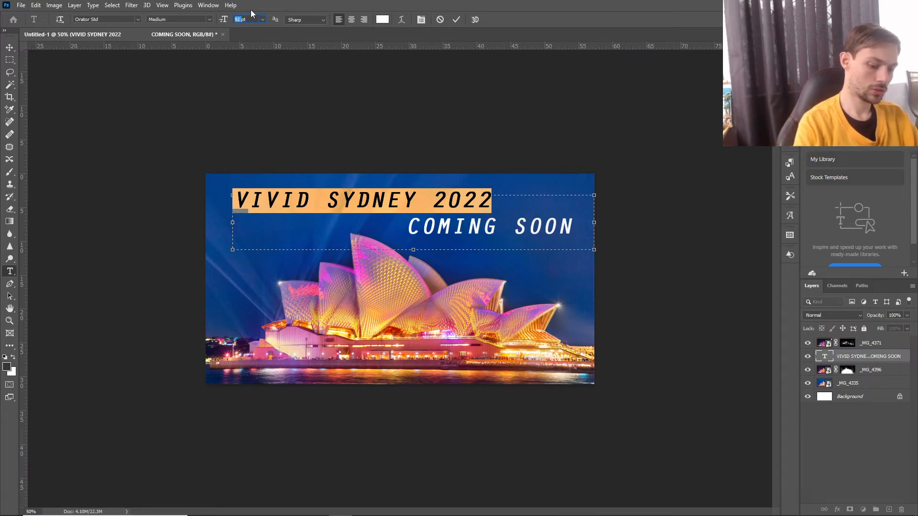
pyautogui.write('100')
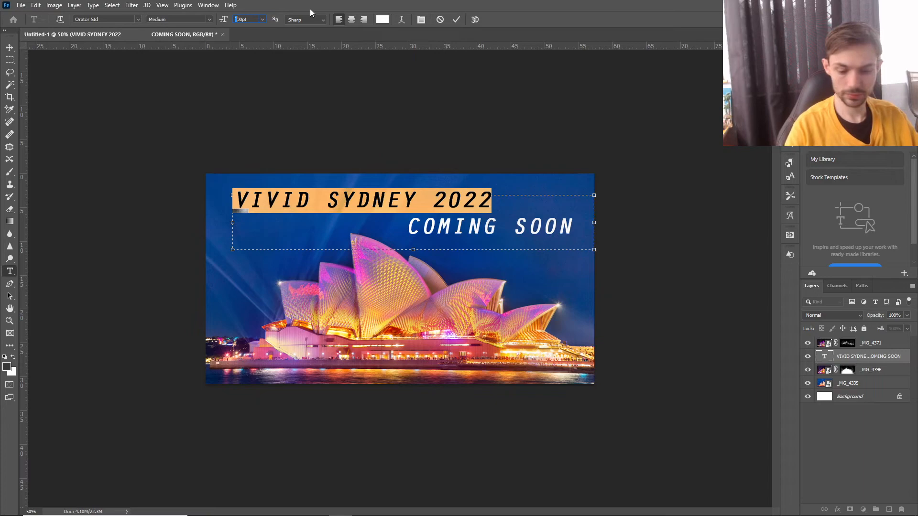
pyautogui.click(454, 20)
pyautogui.press('v')
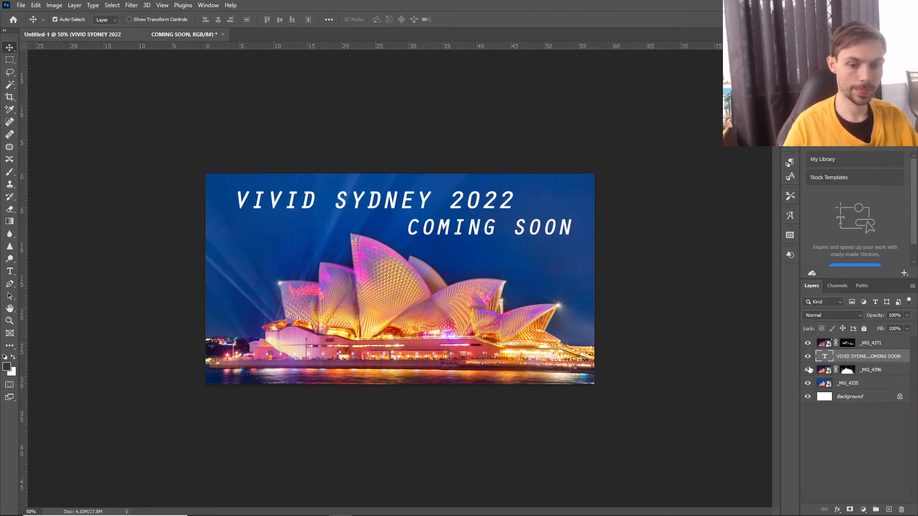
# Change only the "VIVID SYDNEY 2022" line to a font size of 105 pt.
pyautogui.doubleClick(824, 356)
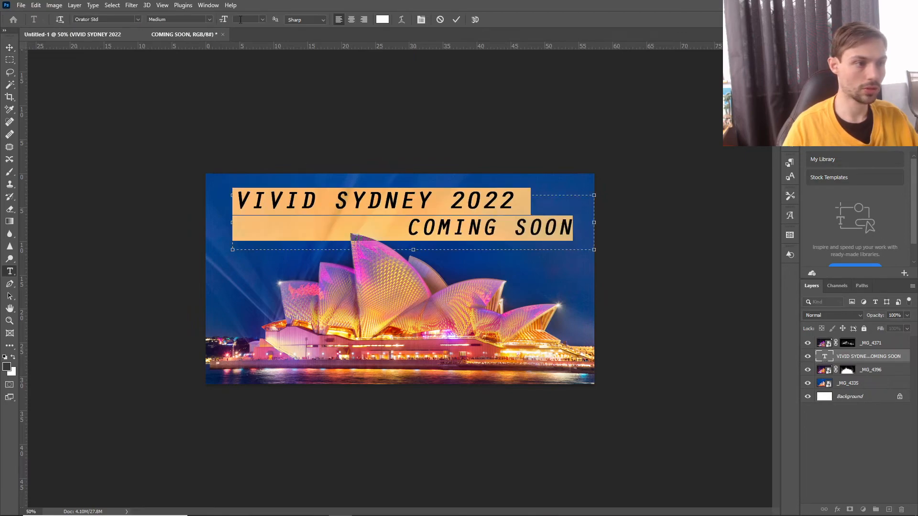
pyautogui.write('105')
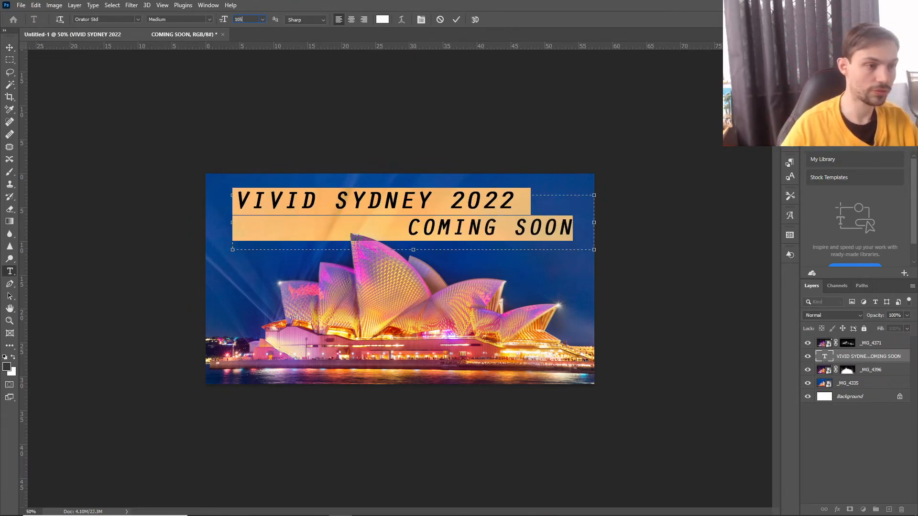
pyautogui.moveTo(515, 203); pyautogui.dragTo(216, 194)
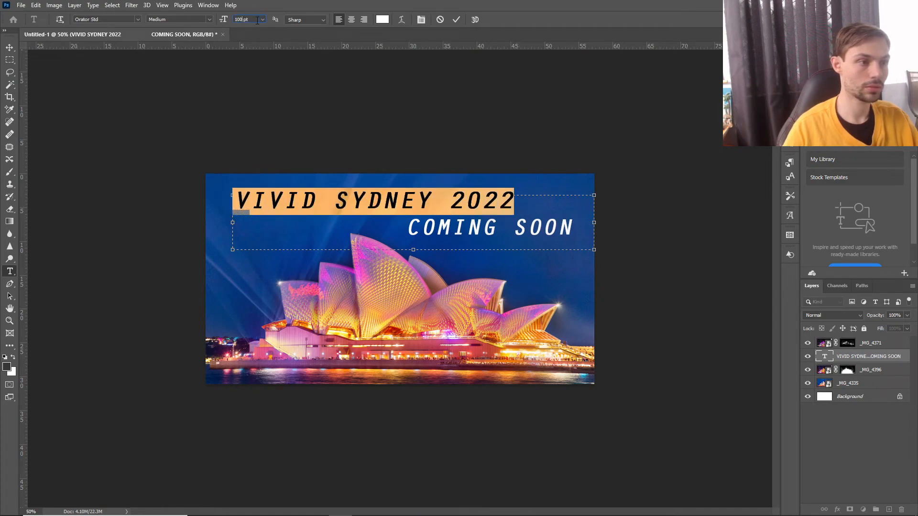
pyautogui.click(457, 19)
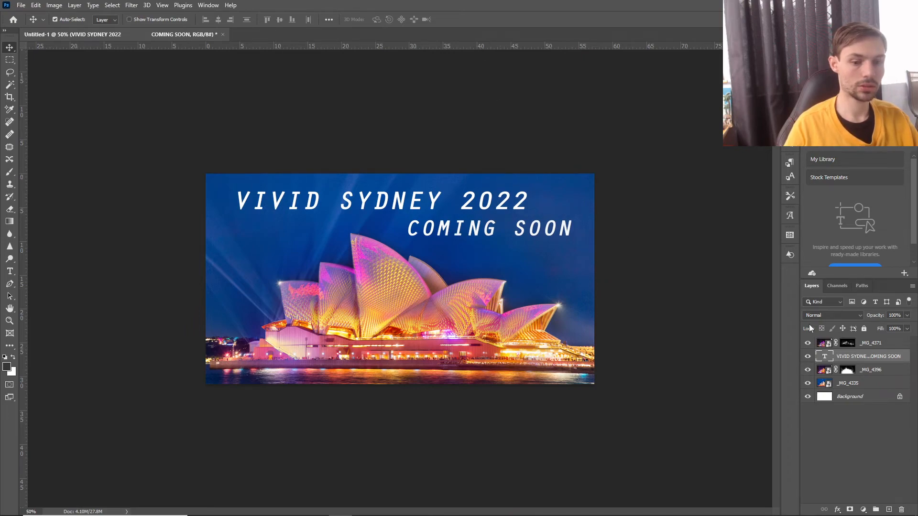
pyautogui.doubleClick(825, 357)
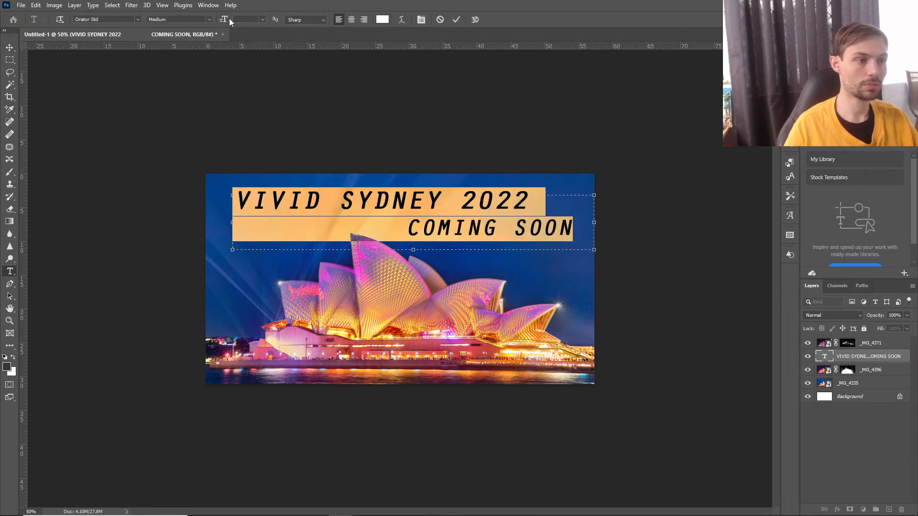
pyautogui.moveTo(541, 200); pyautogui.dragTo(104, 189)
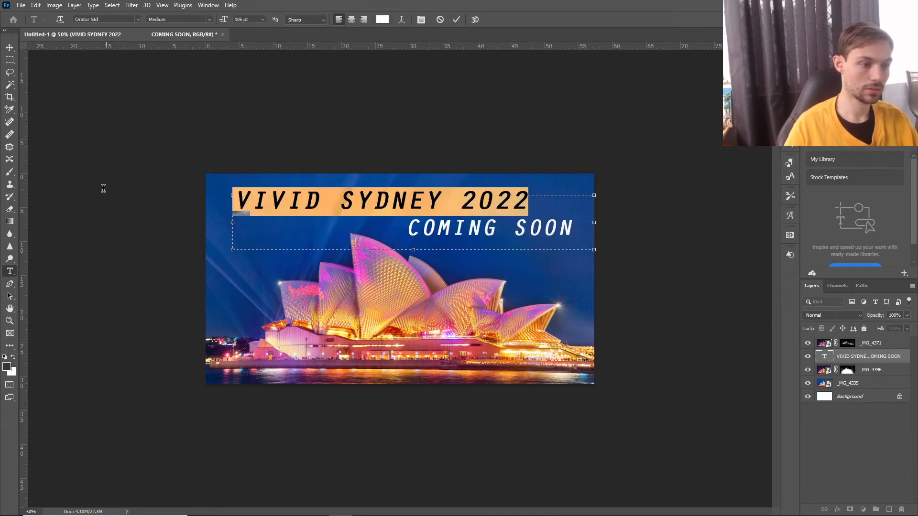
pyautogui.write('120')
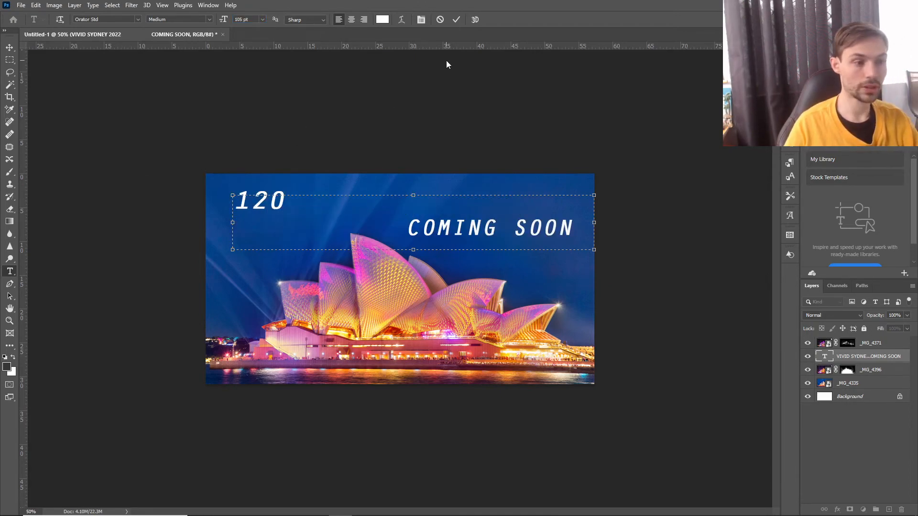
pyautogui.press('BackSpace')
pyautogui.press('BackSpace')
pyautogui.press('BackSpace')
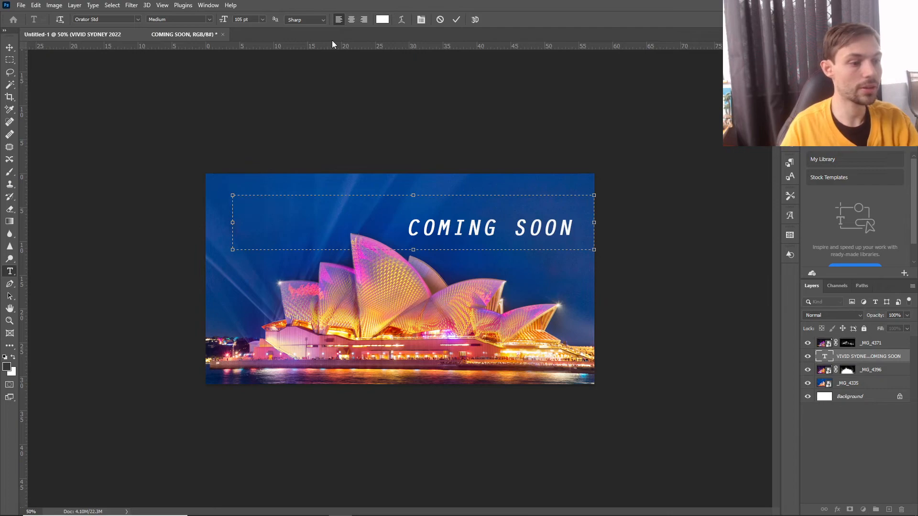
pyautogui.click(38, 6)
pyautogui.click(47, 13)
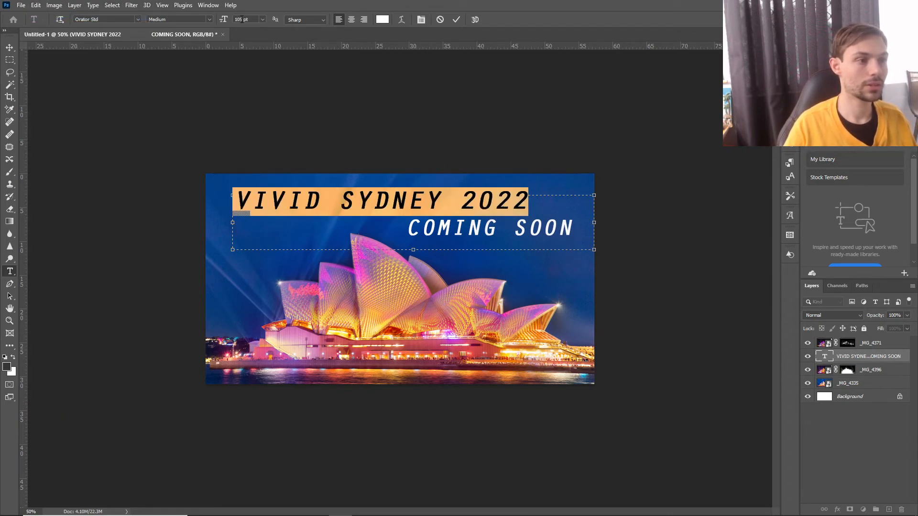
# Set the "VIVID SYDNEY 2022" line to 120 pt and move the whole title slightly higher in the sky.
pyautogui.press('BackSpace')
pyautogui.press('BackSpace')
pyautogui.write('20')
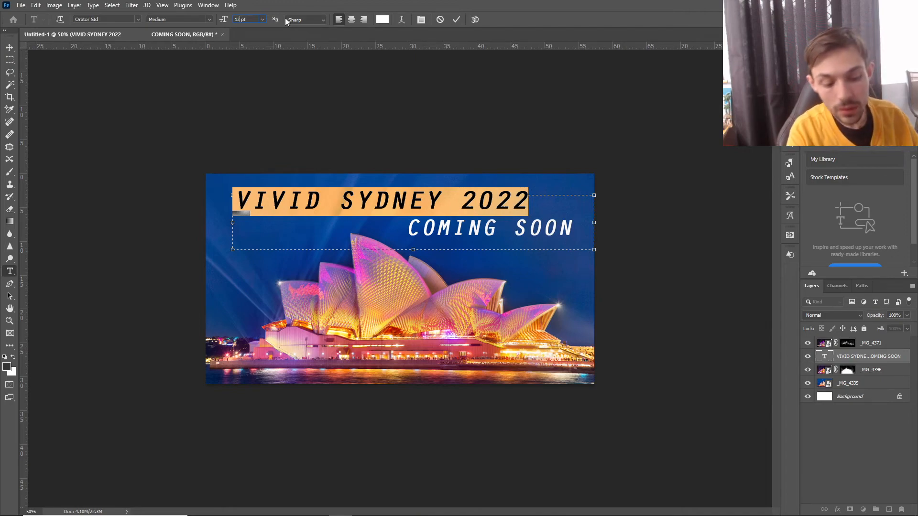
pyautogui.click(458, 20)
pyautogui.press('v')
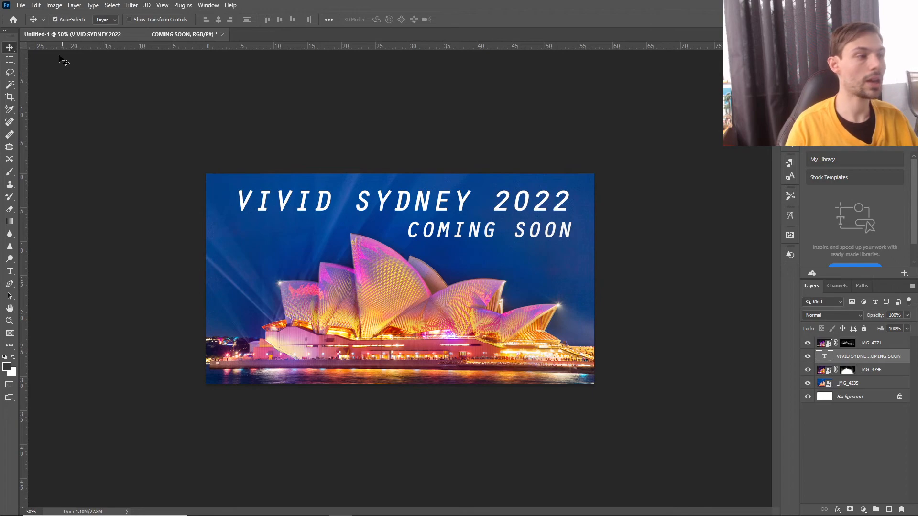
pyautogui.moveTo(440, 203)
pyautogui.mouseDown()
pyautogui.moveTo(433, 200)
pyautogui.moveTo(447, 199)
pyautogui.mouseUp()
pyautogui.moveTo(449, 200); pyautogui.dragTo(450, 200)
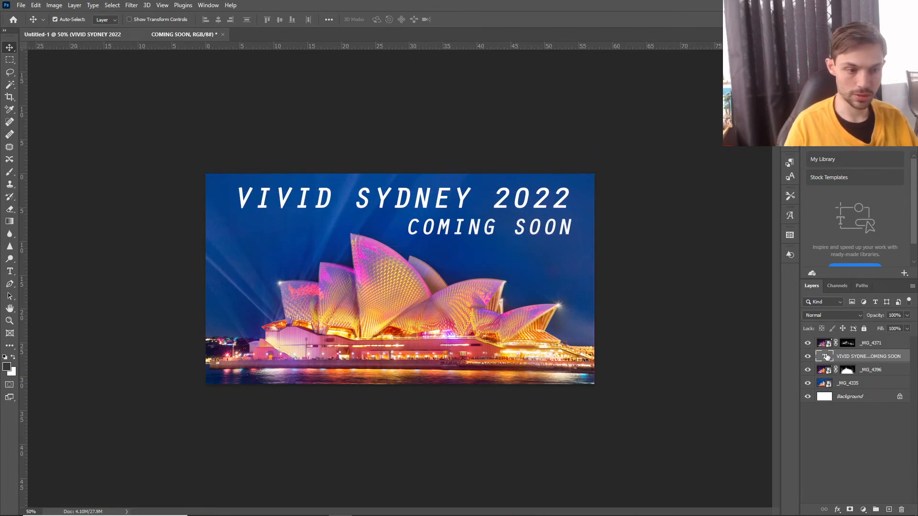
# Insert a line break before "COMING SOON" and extend the text box downward to fit the extra line.
pyautogui.doubleClick(827, 357)
pyautogui.click(409, 227)
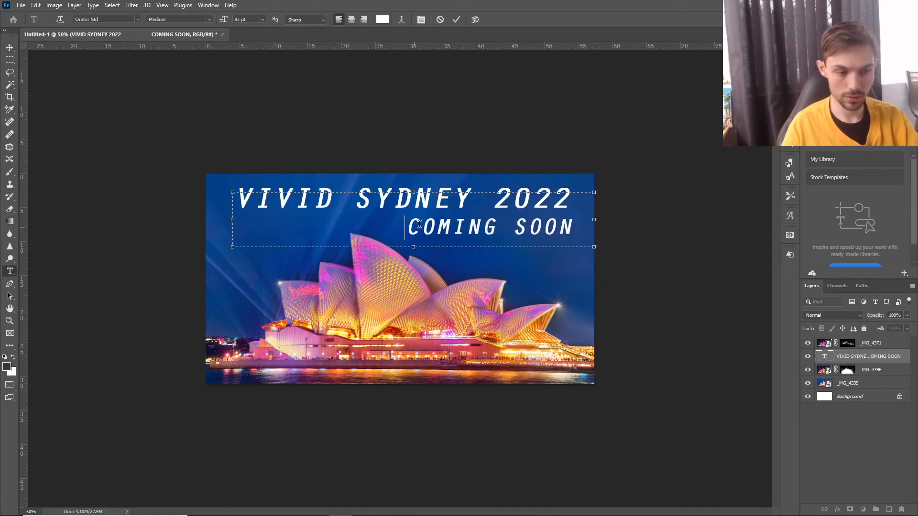
pyautogui.press('Return')
pyautogui.moveTo(418, 245); pyautogui.dragTo(413, 271)
pyautogui.click(236, 248)
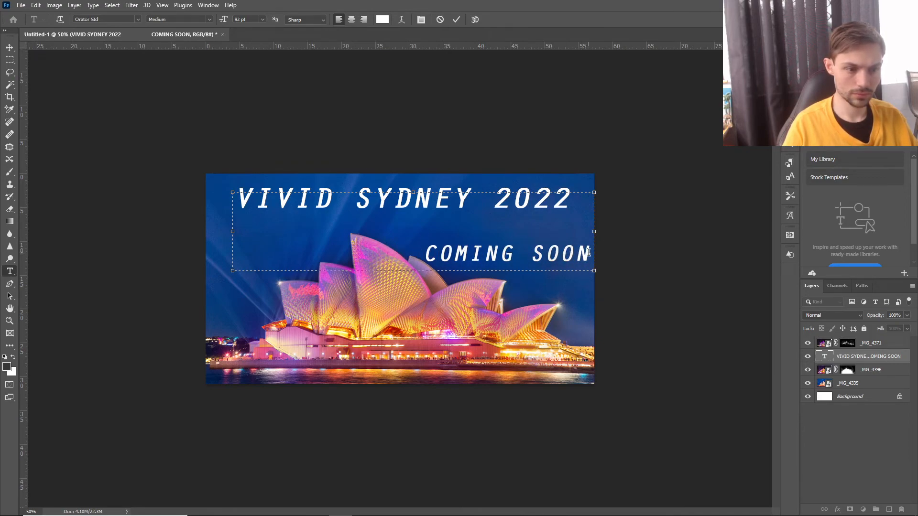
# Set the font size of "COMING SOON" to 72 pt.
pyautogui.moveTo(589, 253); pyautogui.dragTo(424, 254)
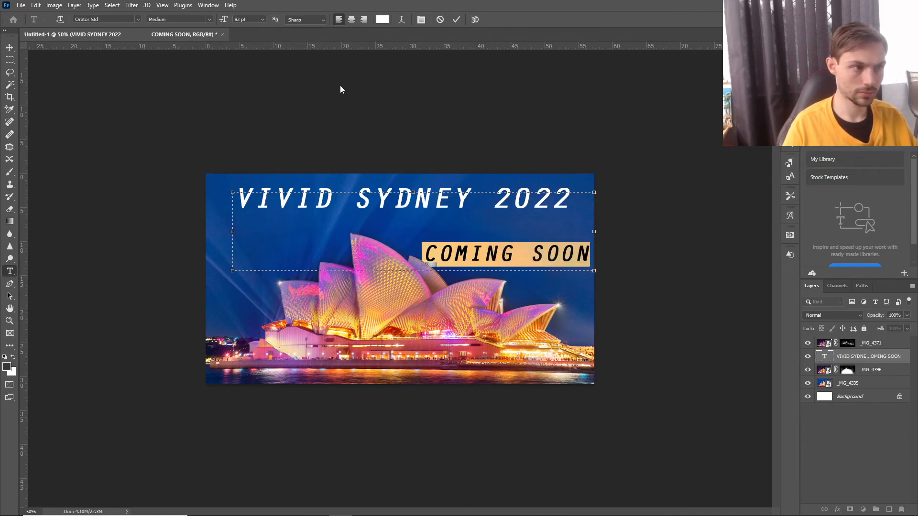
pyautogui.click(262, 19)
pyautogui.click(261, 143)
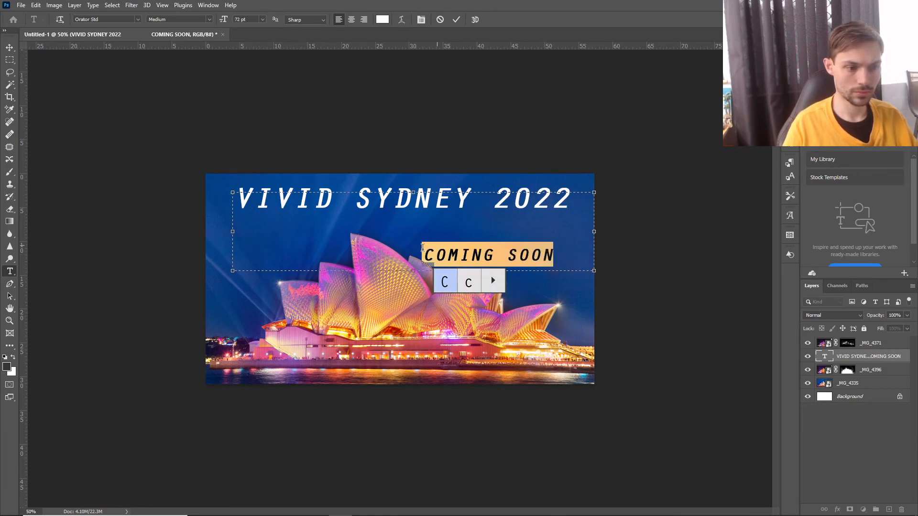
# Remove the blank line before "COMING SOON" and adjust its indent so it sits beneath the end of "VIVID SYDNEY 2022".
pyautogui.click(566, 249)
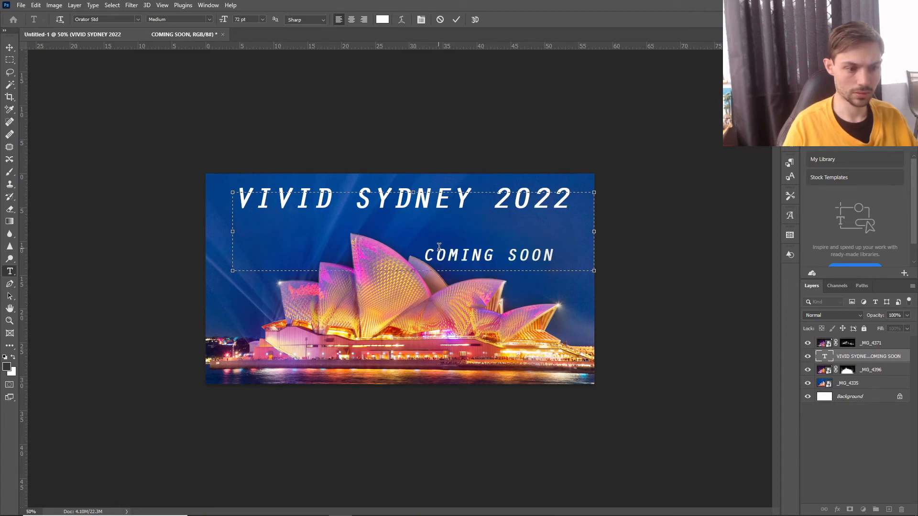
pyautogui.press('BackSpace')
pyautogui.press('BackSpace')
pyautogui.press('BackSpace')
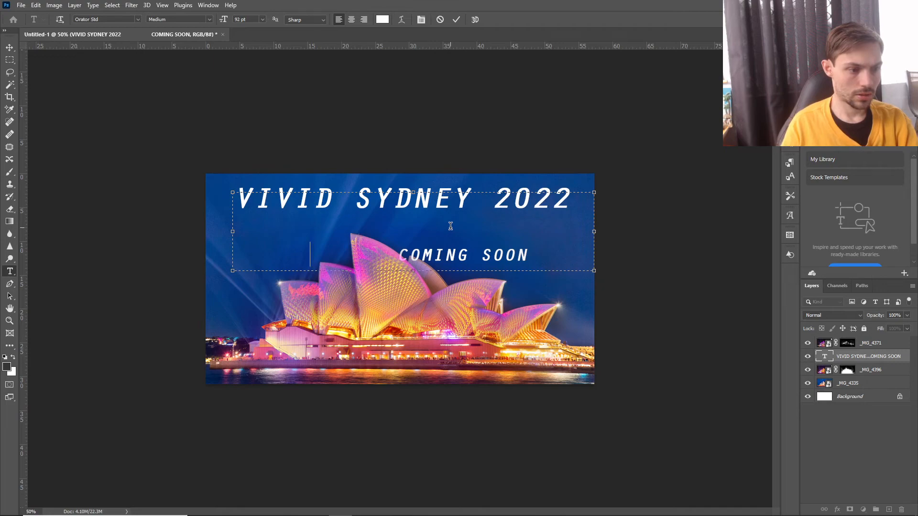
pyautogui.press('BackSpace')
pyautogui.press('BackSpace')
pyautogui.press('BackSpace')
pyautogui.press('BackSpace')
pyautogui.press('BackSpace')
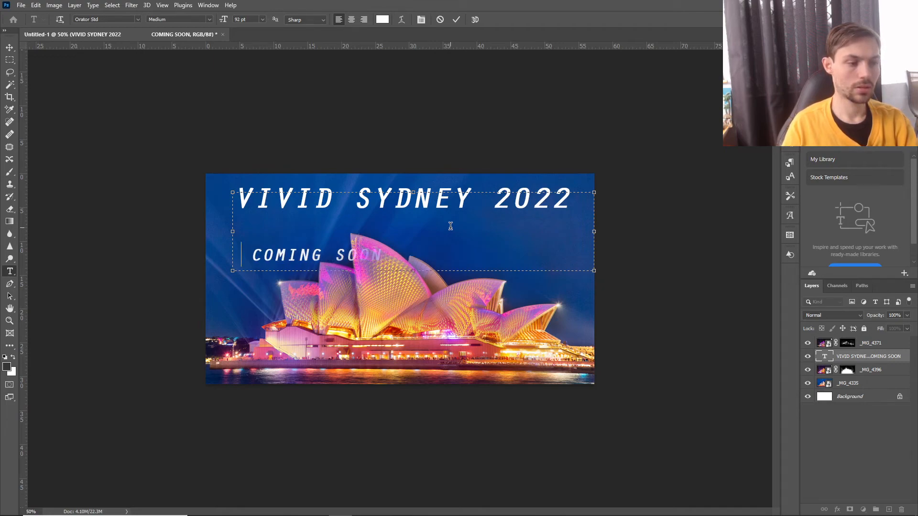
pyautogui.press('BackSpace')
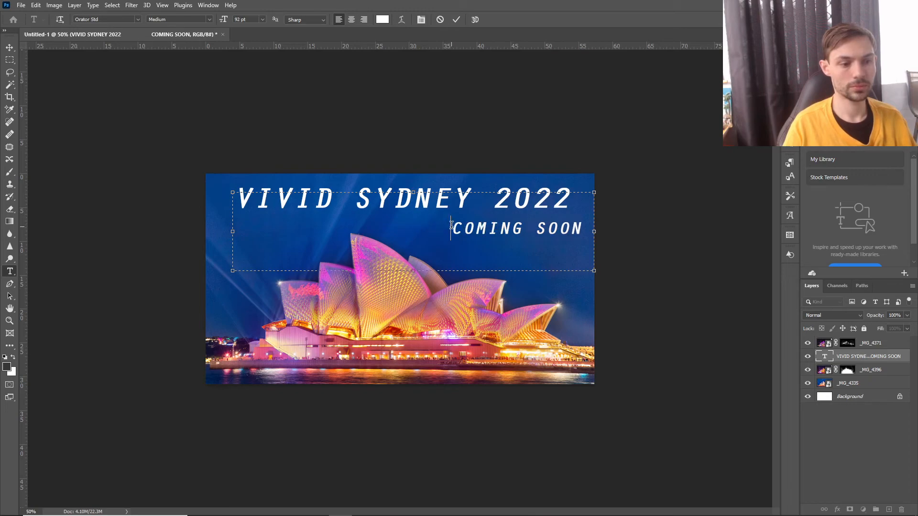
# Shorten the text box from below and put "COMING SOON" at the box's left edge with a blank line above it.
pyautogui.moveTo(413, 270); pyautogui.dragTo(227, 238)
pyautogui.press('Return')
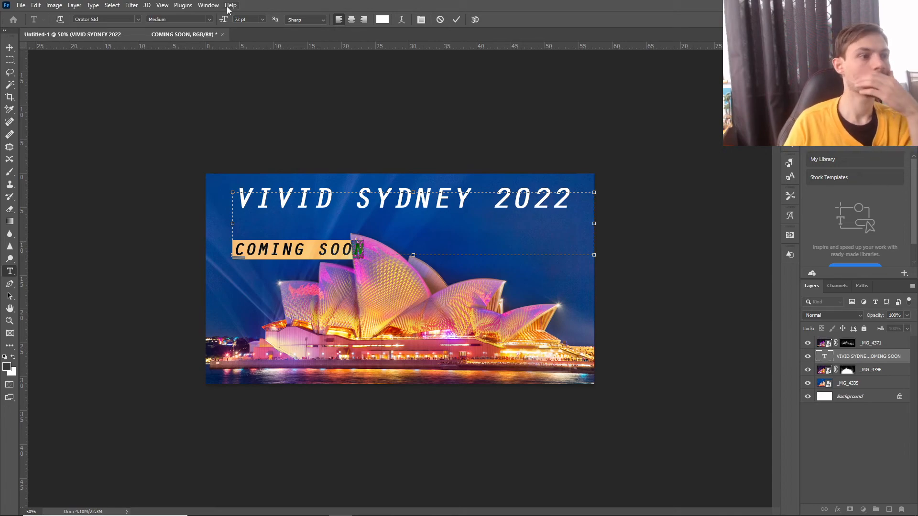
# Show the character settings and set the vertical scale of "COMING SOON" to 90%.
pyautogui.click(209, 5)
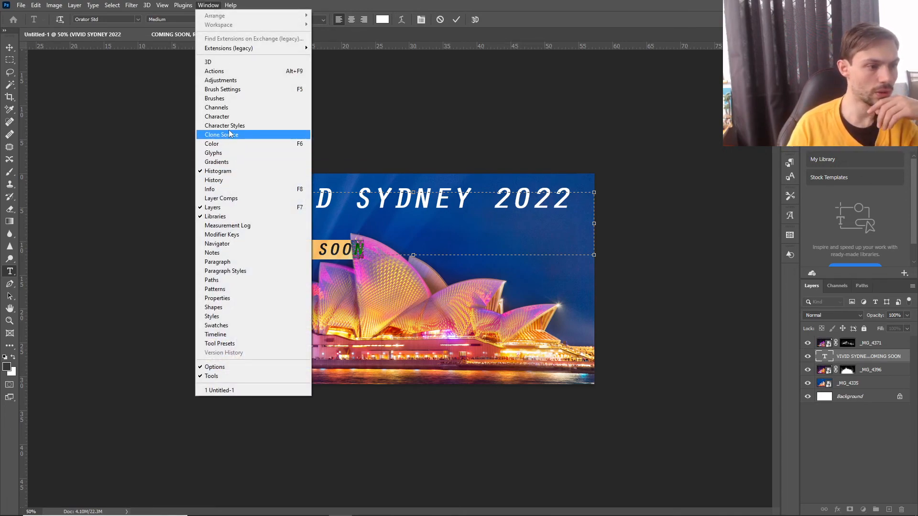
pyautogui.click(229, 117)
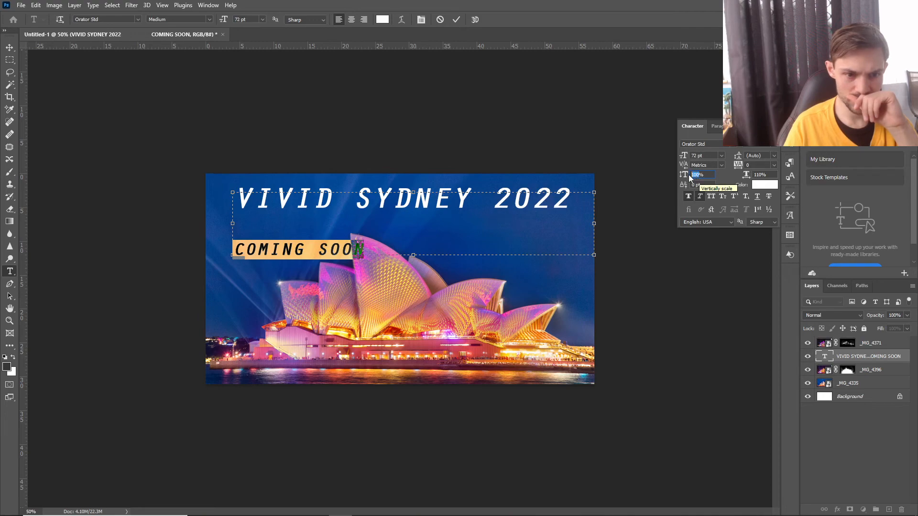
pyautogui.write('90')
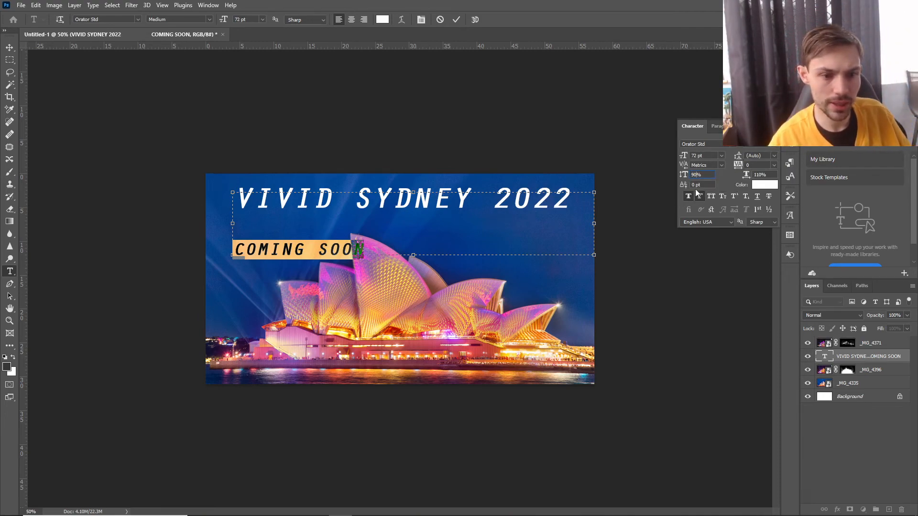
pyautogui.click(537, 227)
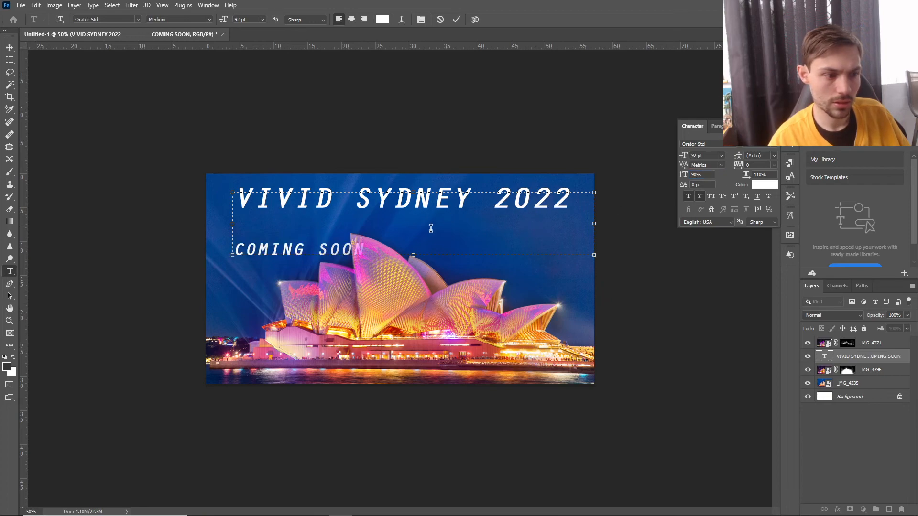
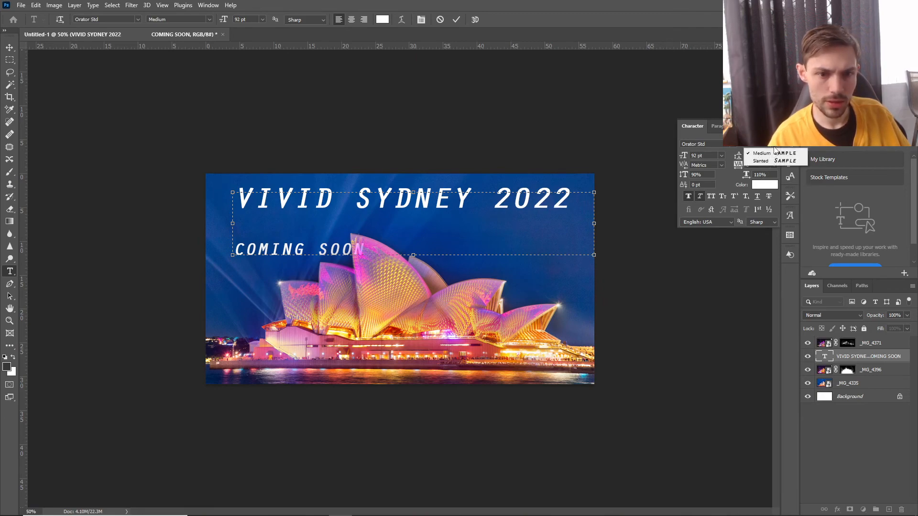
# Set the letter tracking of "COMING SOON" to -10 after trying 25.
pyautogui.click(774, 165)
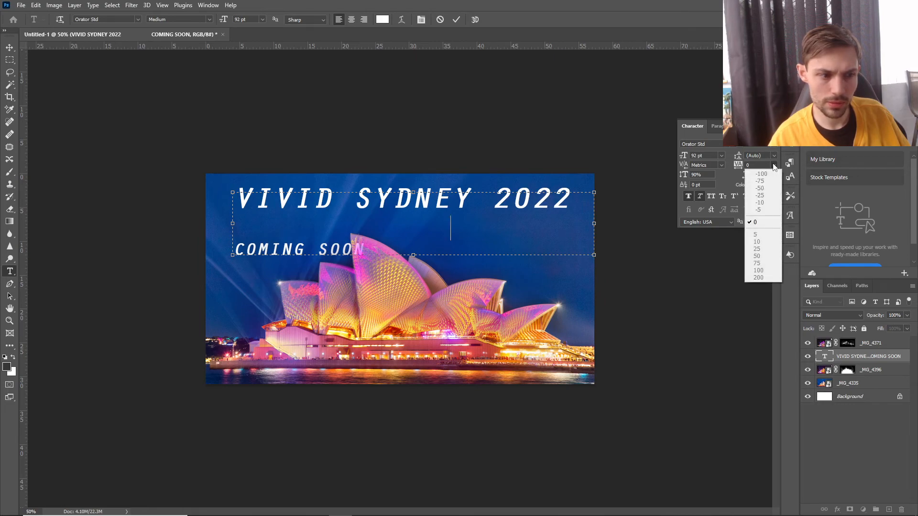
pyautogui.click(774, 167)
pyautogui.tripleClick(366, 246)
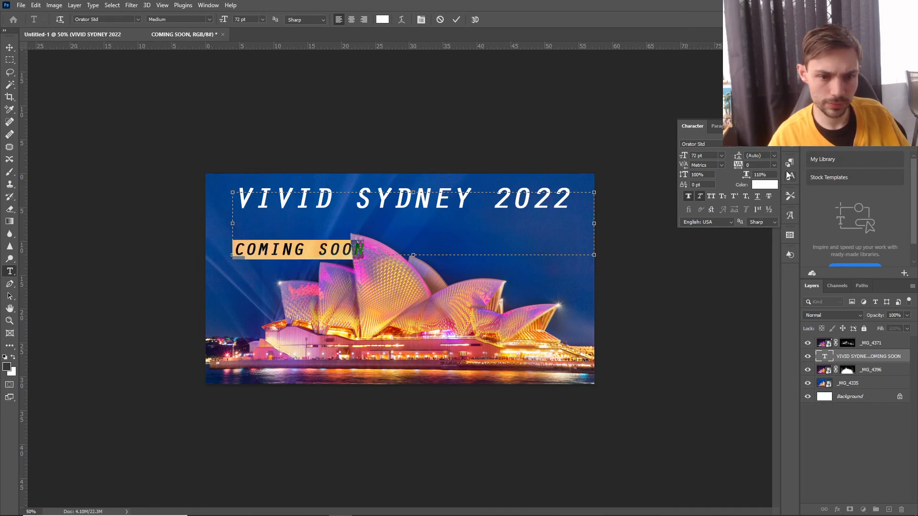
pyautogui.click(773, 165)
pyautogui.click(760, 249)
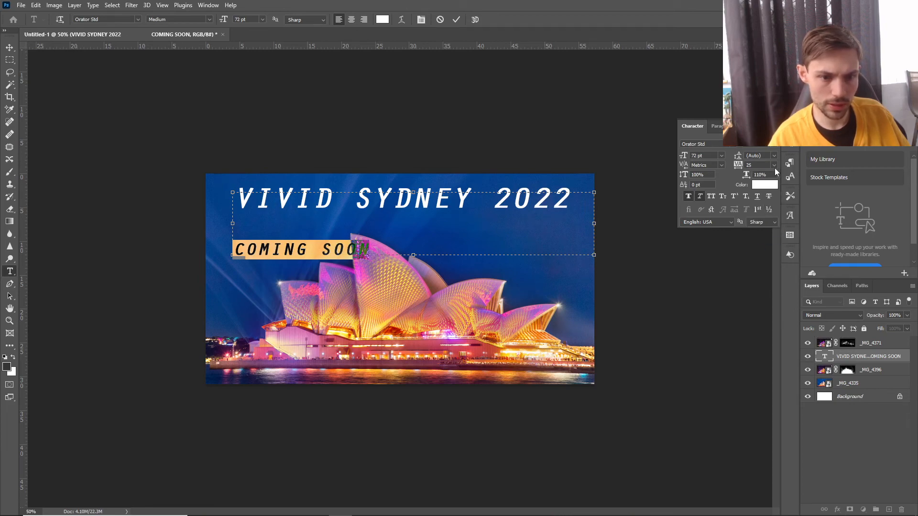
pyautogui.click(774, 165)
pyautogui.click(764, 204)
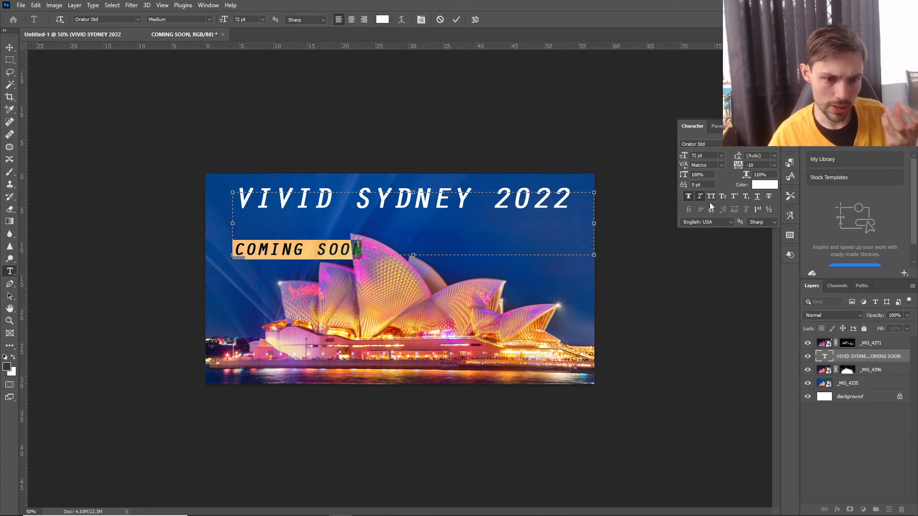
# Try a 70% vertical scale on "COMING SOON" and undo it.
pyautogui.click(699, 175)
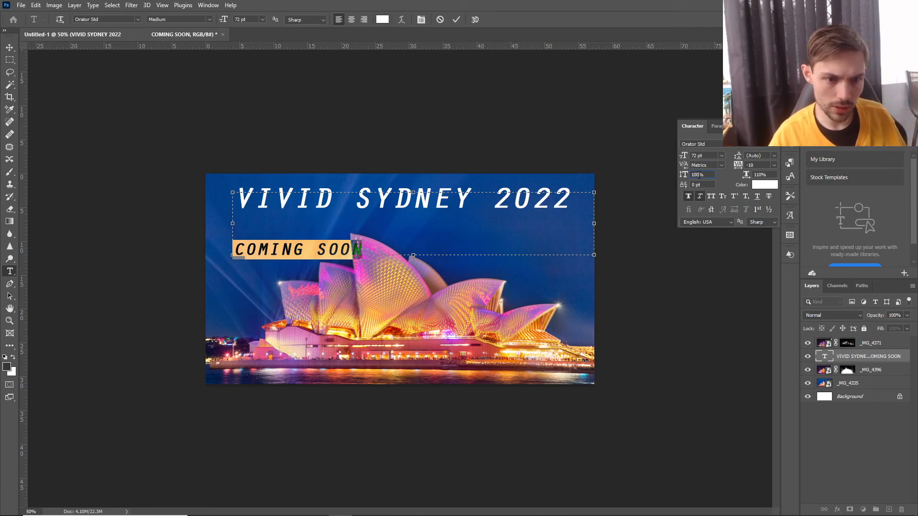
pyautogui.press('BackSpace')
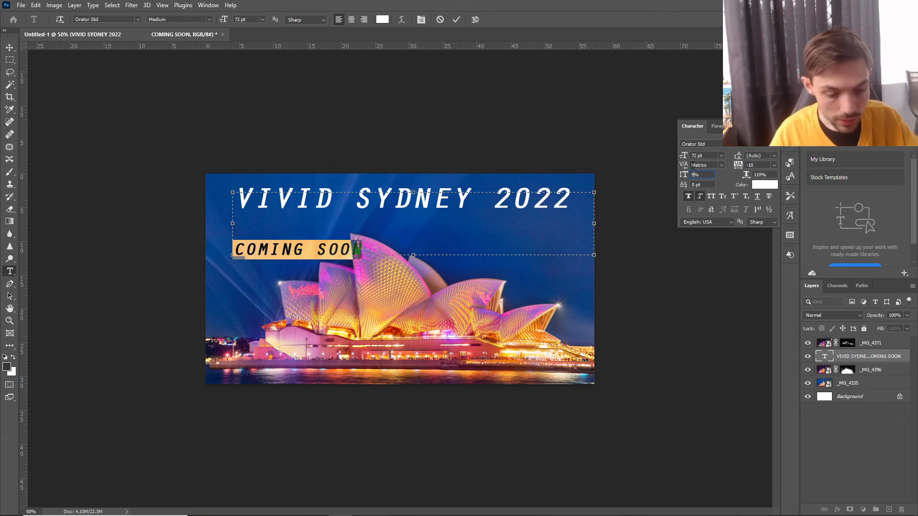
pyautogui.write('70')
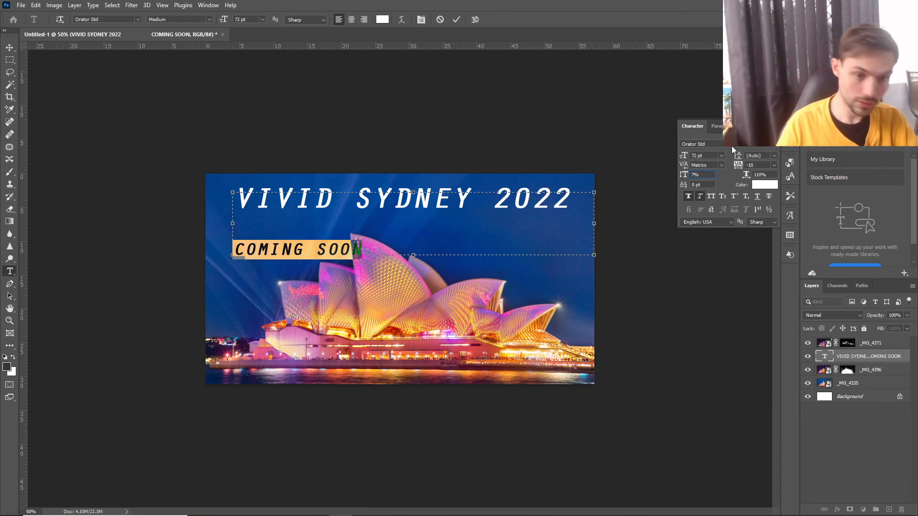
pyautogui.press('Return')
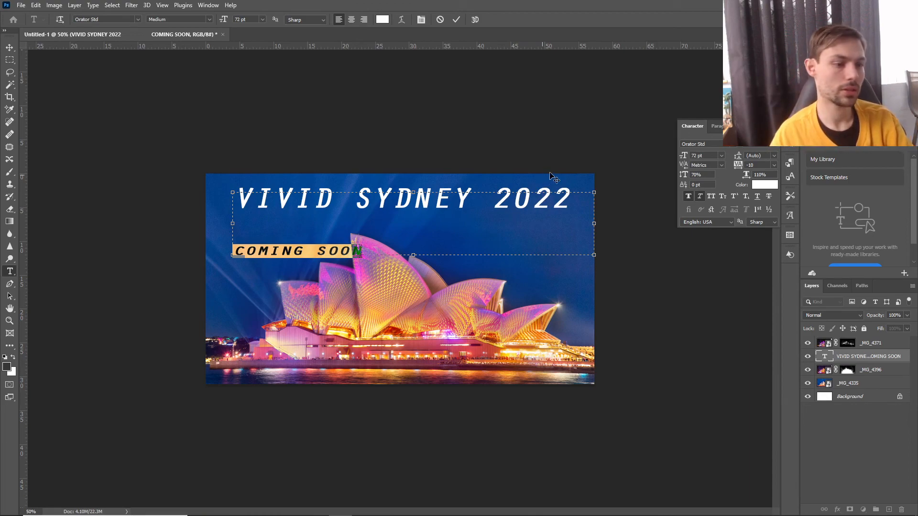
pyautogui.click(31, 5)
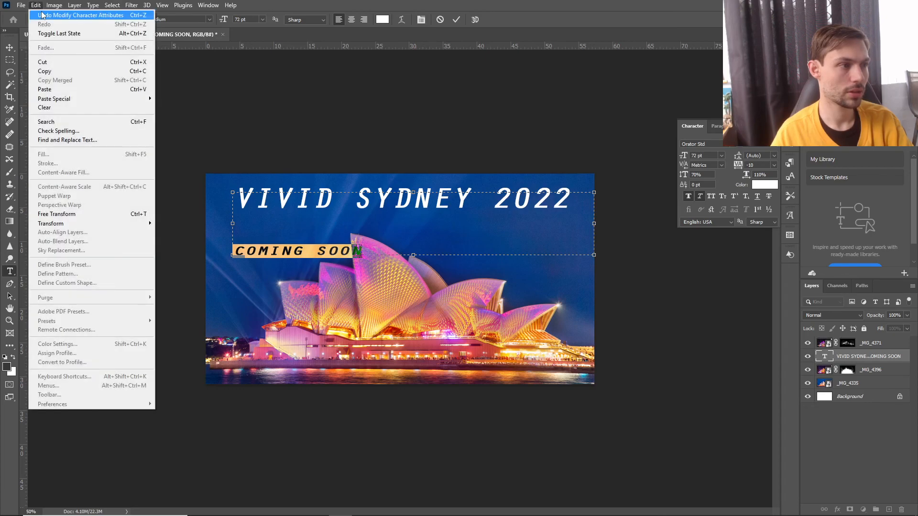
pyautogui.click(43, 13)
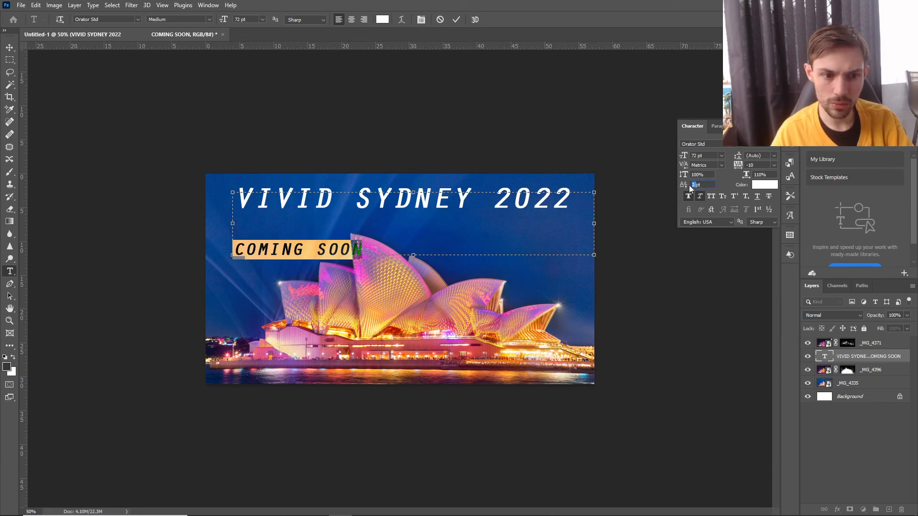
# Raise "COMING SOON" closer to "VIVID SYDNEY 2022" with a baseline shift of 70 pt.
pyautogui.click(693, 185)
pyautogui.write('70pt')
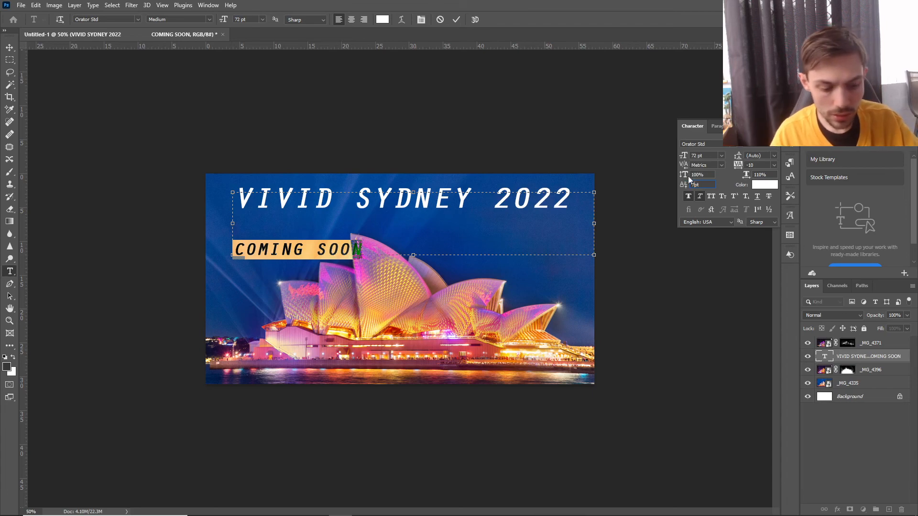
pyautogui.press('Return')
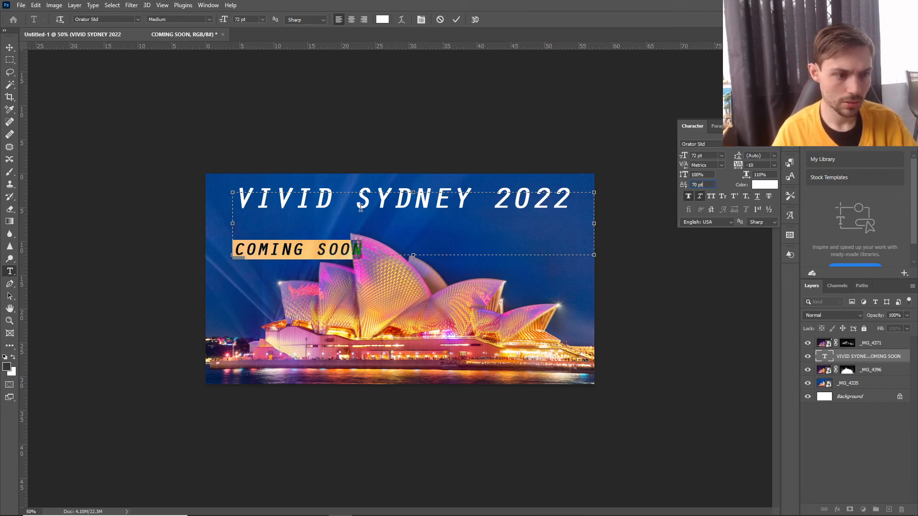
pyautogui.click(387, 223)
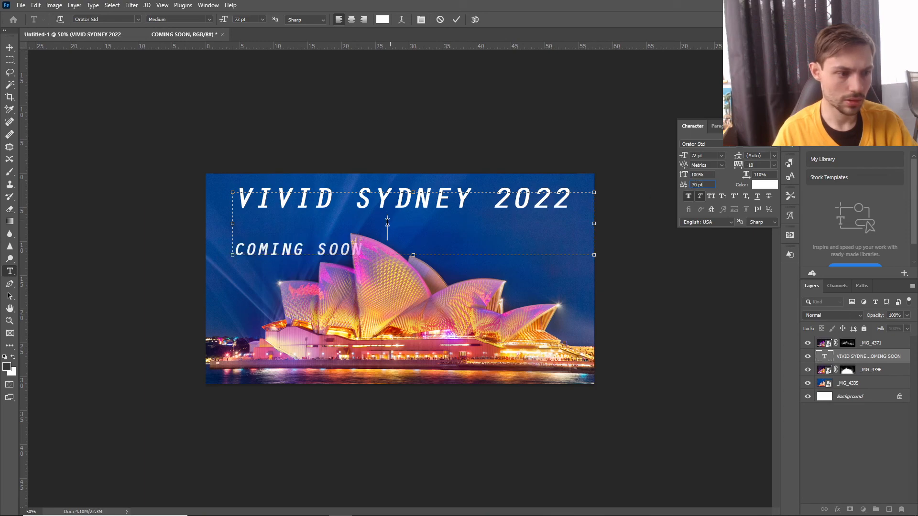
pyautogui.moveTo(373, 239); pyautogui.dragTo(197, 249)
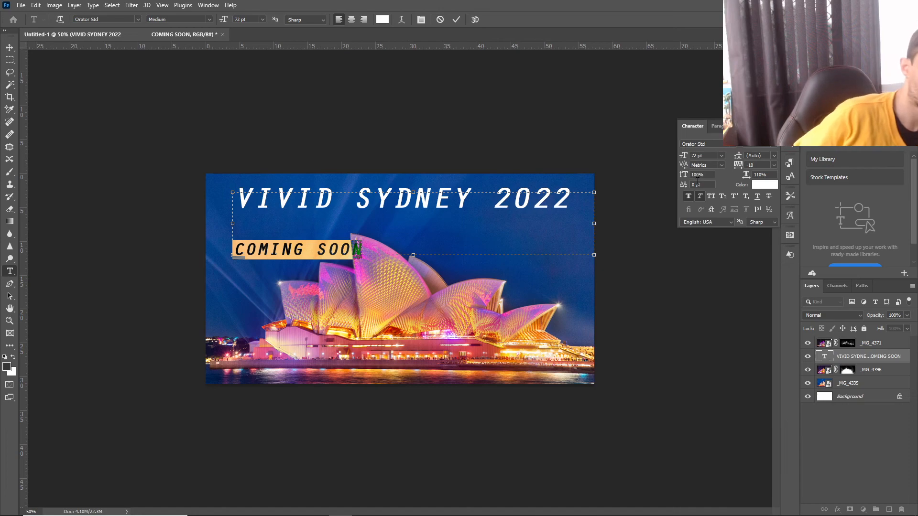
pyautogui.click(696, 183)
pyautogui.press('BackSpace')
pyautogui.press('BackSpace')
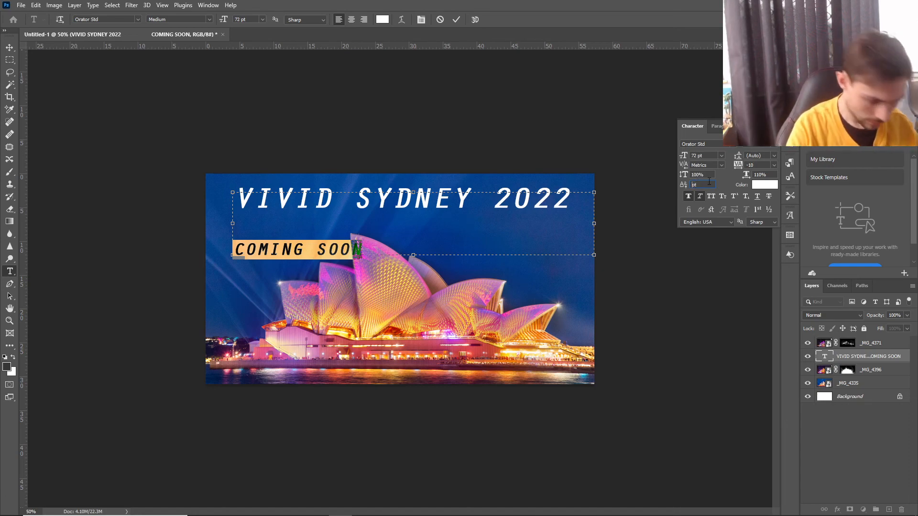
pyautogui.write('70')
pyautogui.press('Return')
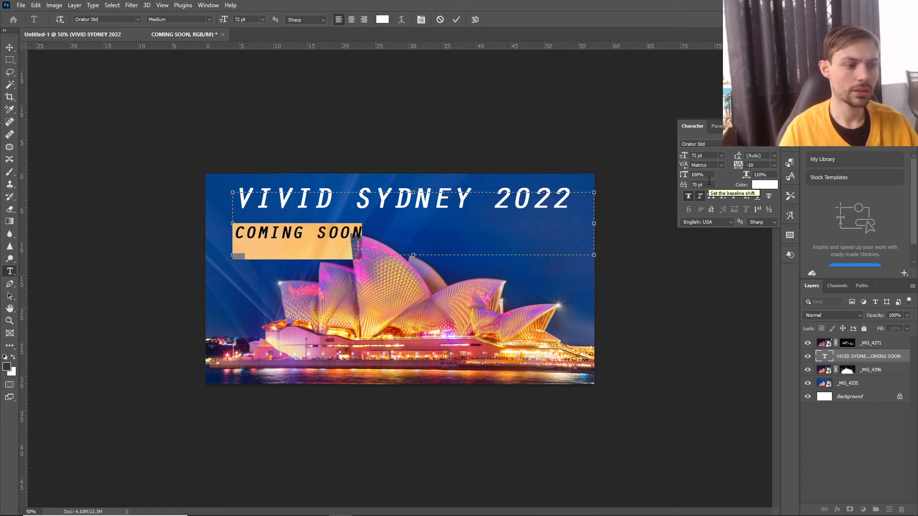
pyautogui.moveTo(239, 230)
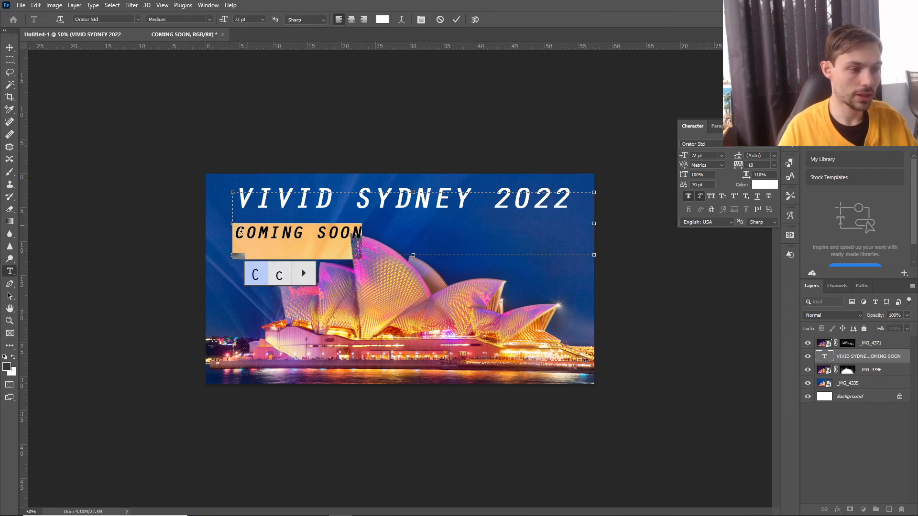
pyautogui.click(410, 225)
pyautogui.moveTo(423, 259); pyautogui.dragTo(413, 255)
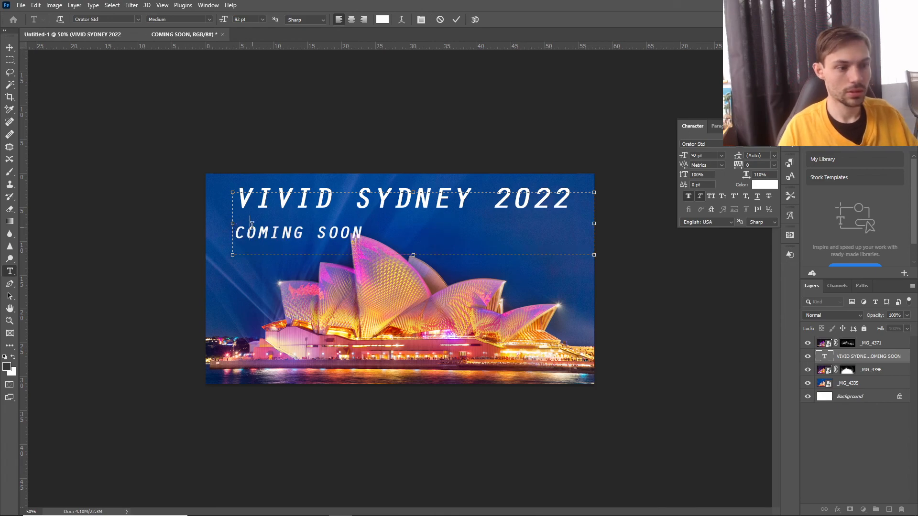
pyautogui.click(253, 226)
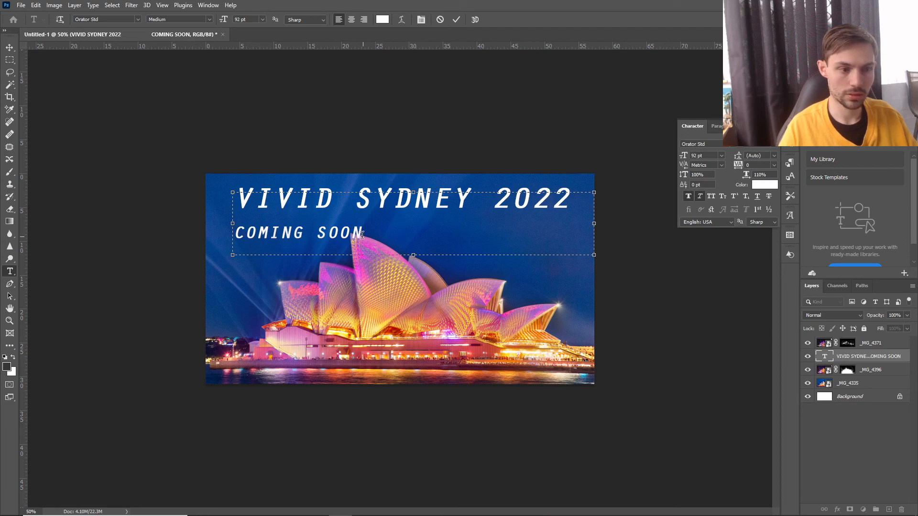
pyautogui.moveTo(363, 234); pyautogui.dragTo(211, 235)
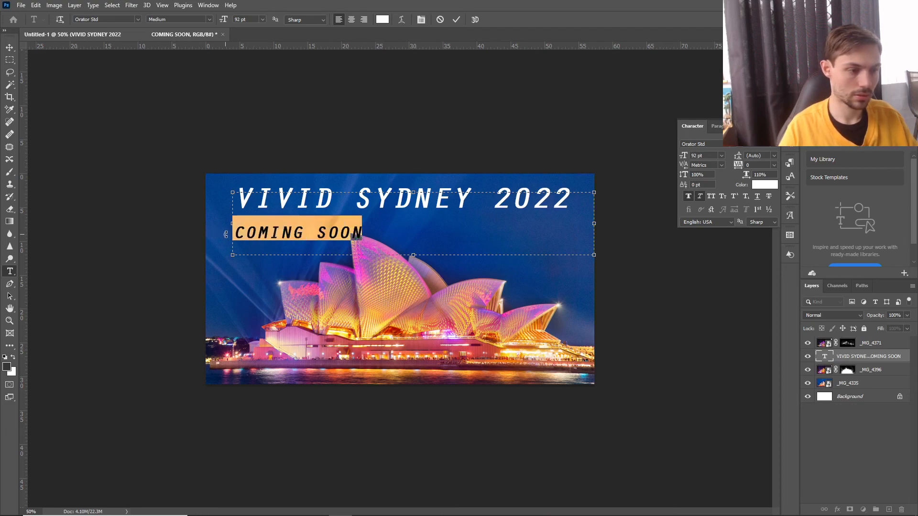
pyautogui.click(226, 234)
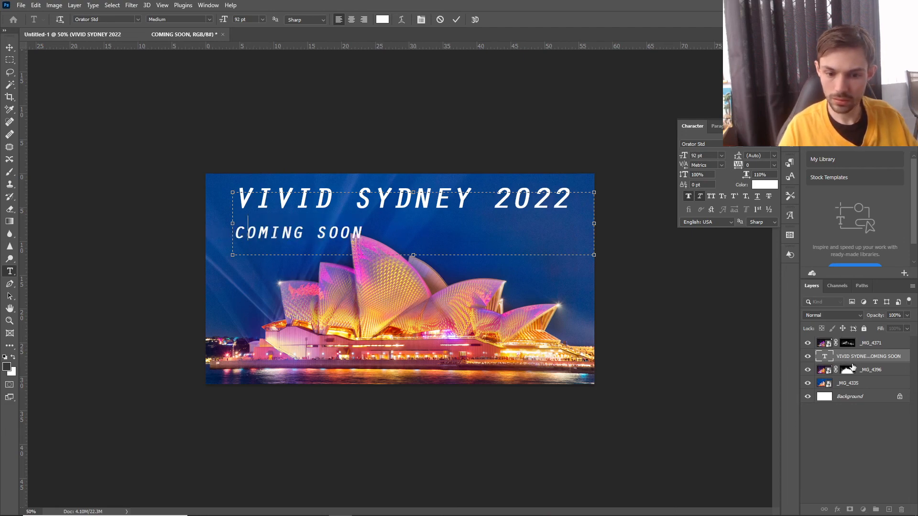
pyautogui.doubleClick(882, 362)
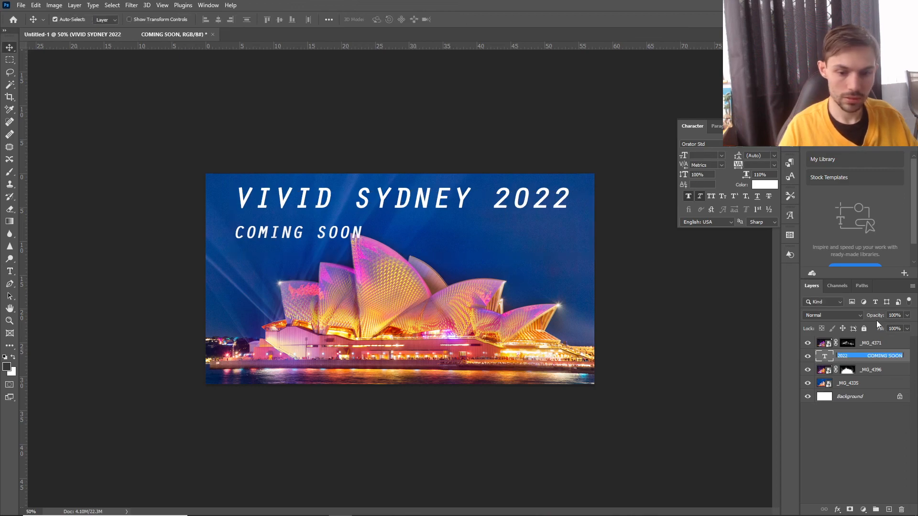
pyautogui.doubleClick(826, 358)
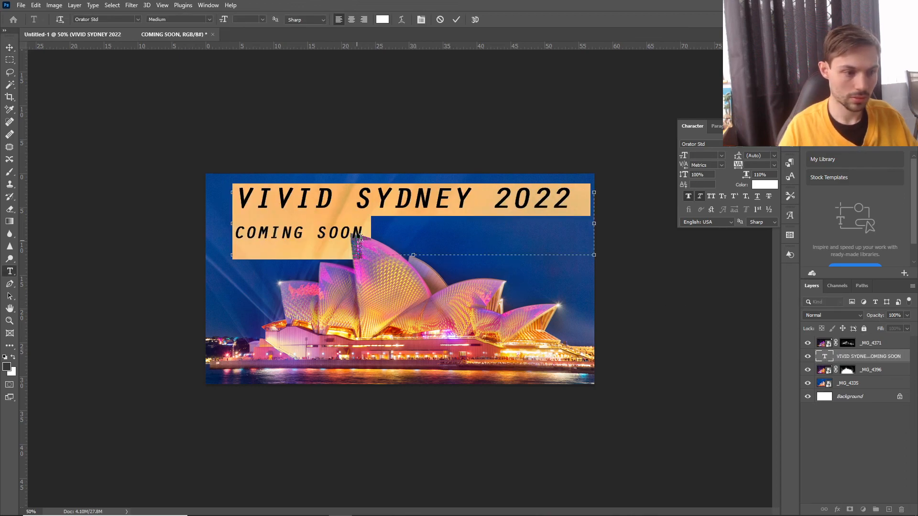
# Adjust the spacing and line break before "COMING SOON" so it ends beneath "2022", and commit the text.
pyautogui.click(361, 236)
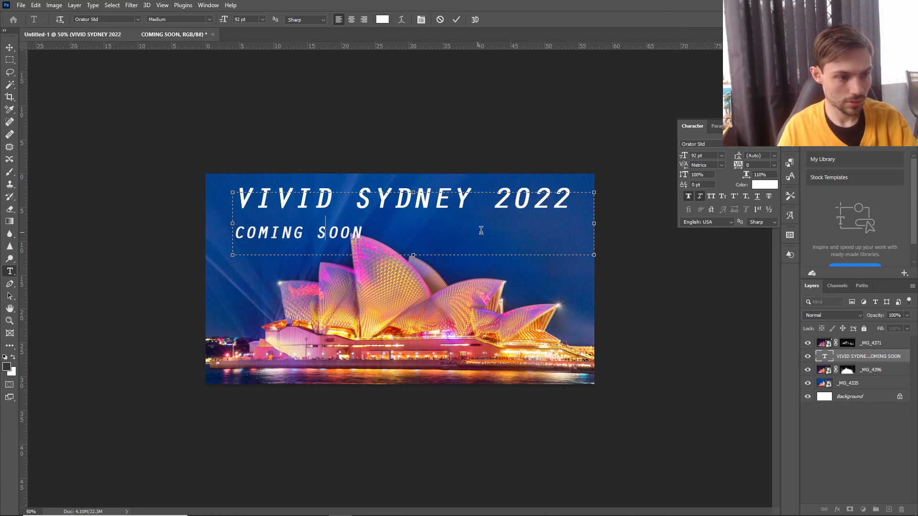
pyautogui.hotkey('shift', 'Left')
pyautogui.press('BackSpace')
pyautogui.press('BackSpace')
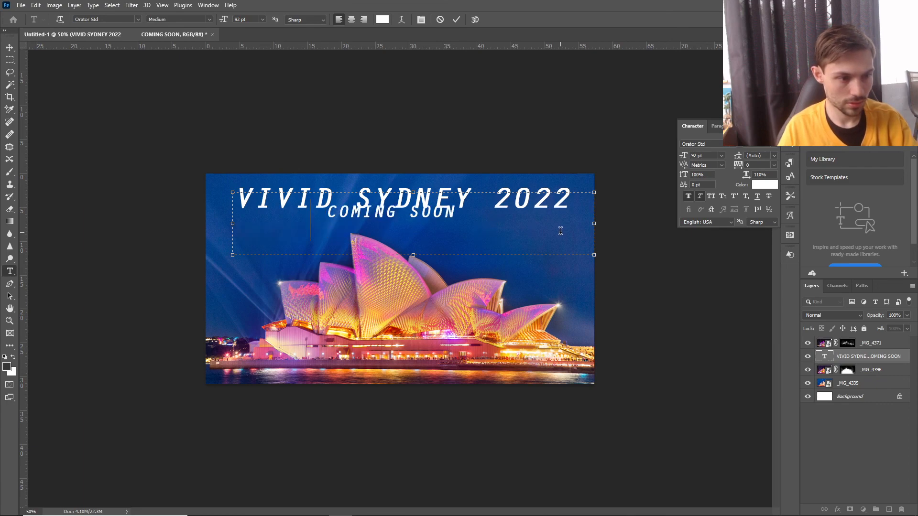
pyautogui.press('Return')
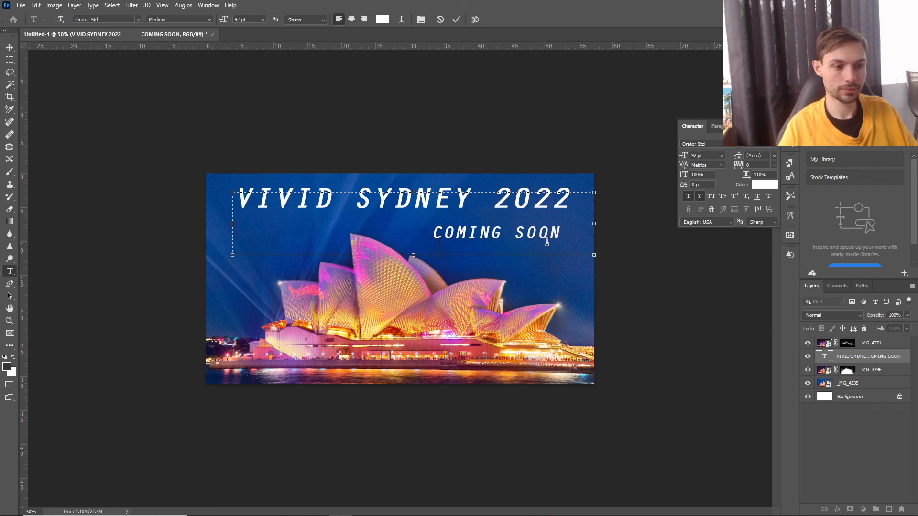
pyautogui.click(452, 19)
# Move the whole title slightly left over the sky and hide the character settings.
pyautogui.press('v')
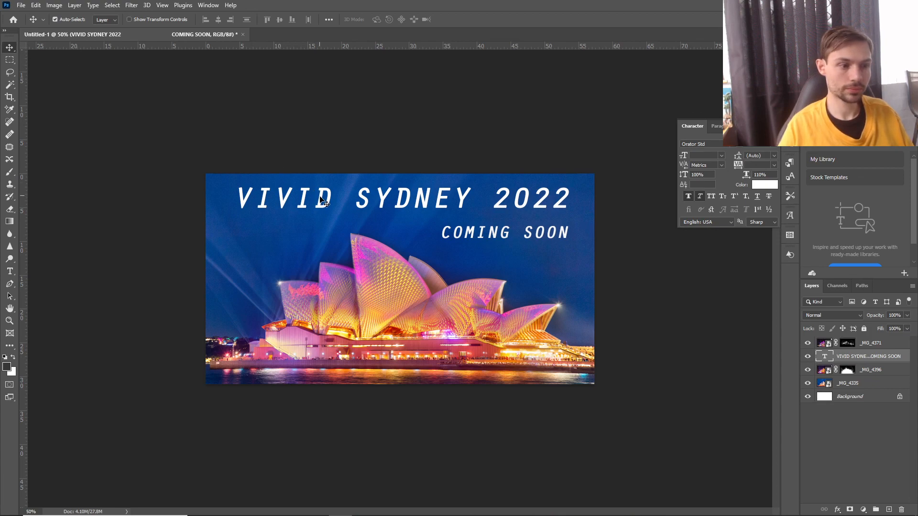
pyautogui.moveTo(321, 200); pyautogui.dragTo(316, 200)
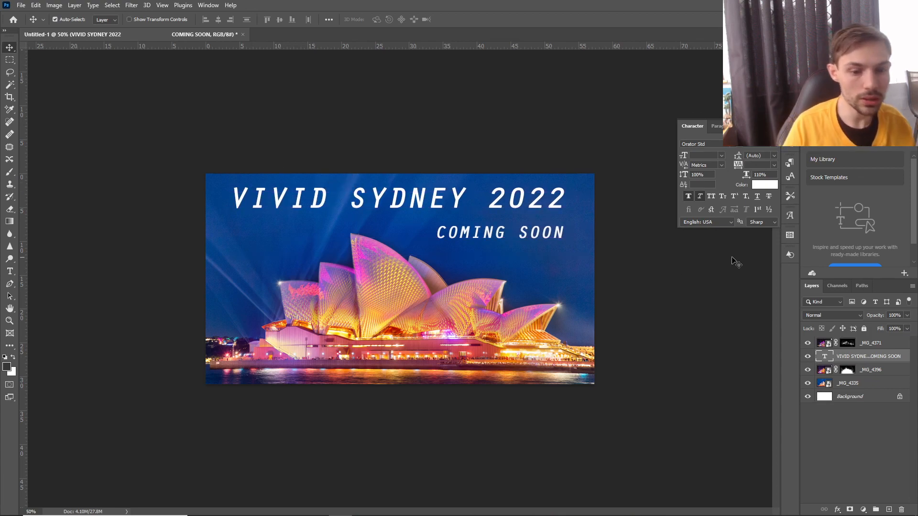
pyautogui.click(789, 130)
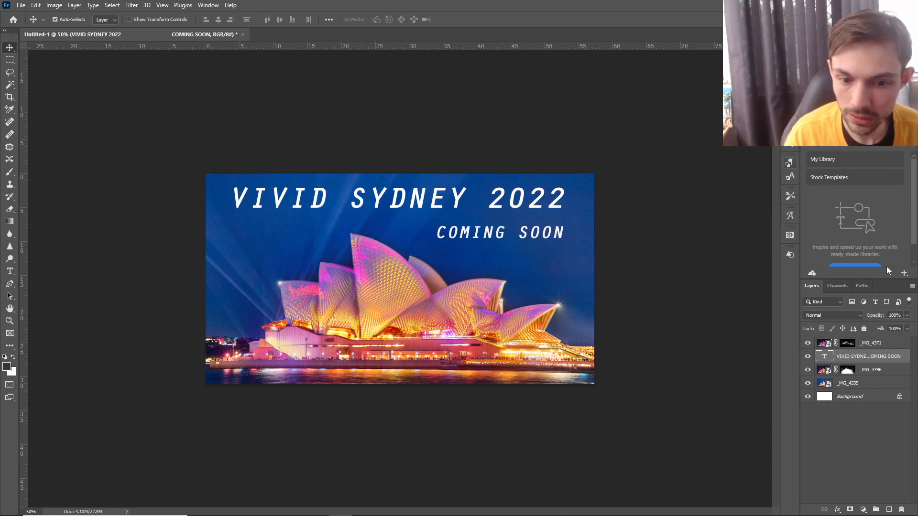
# Lower the opacity of the "VIVID SYDNEY 2022 COMING SOON" text layer to 93%.
pyautogui.click(907, 316)
pyautogui.moveTo(906, 328); pyautogui.dragTo(899, 327)
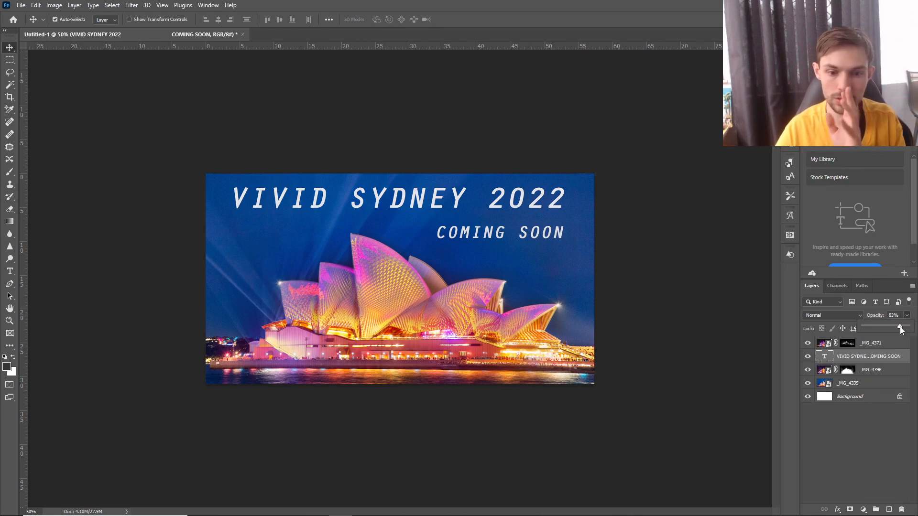
pyautogui.moveTo(900, 327); pyautogui.dragTo(901, 327)
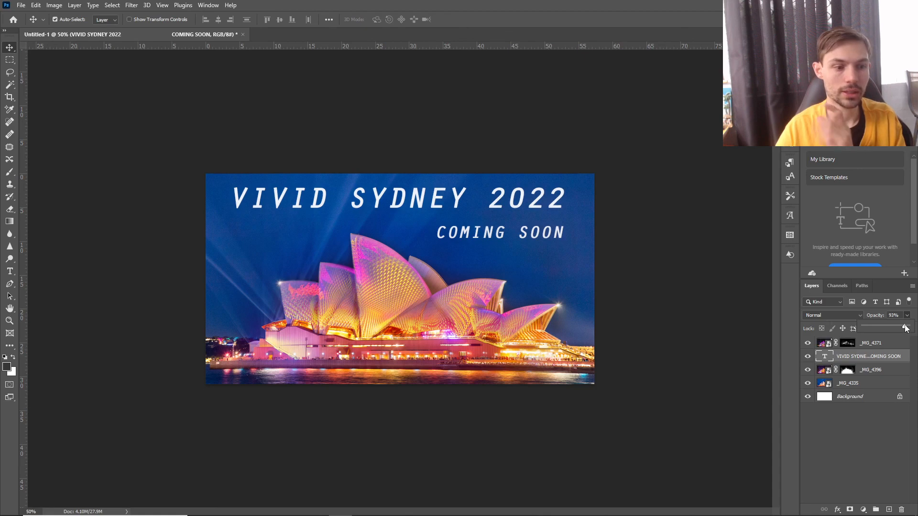